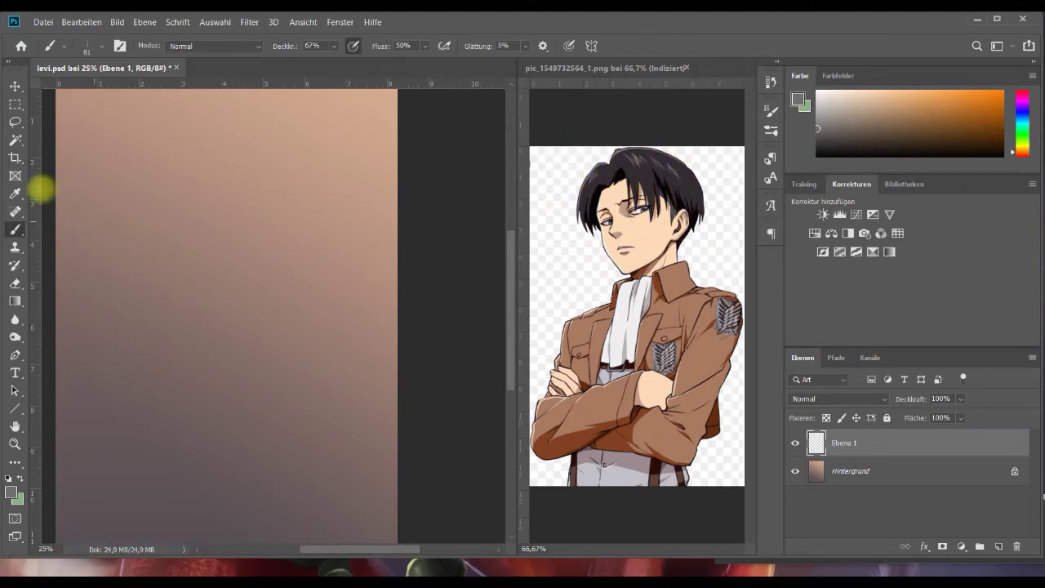
# Sketch the outline of the head and jaw in dark grey on layer Ebene 1 with the 81 px brush.
pyautogui.click(96, 42)
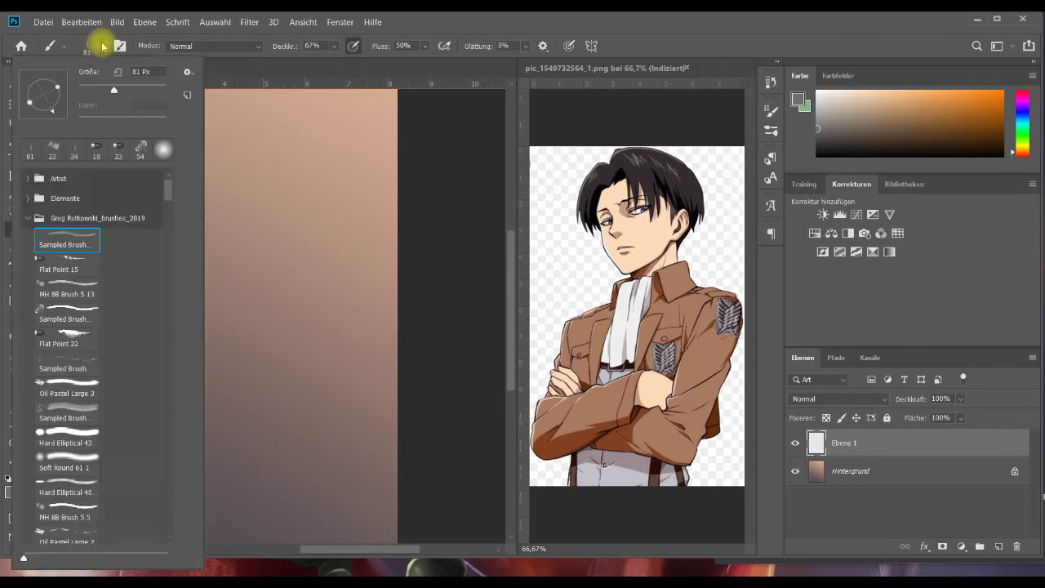
pyautogui.click(434, 145)
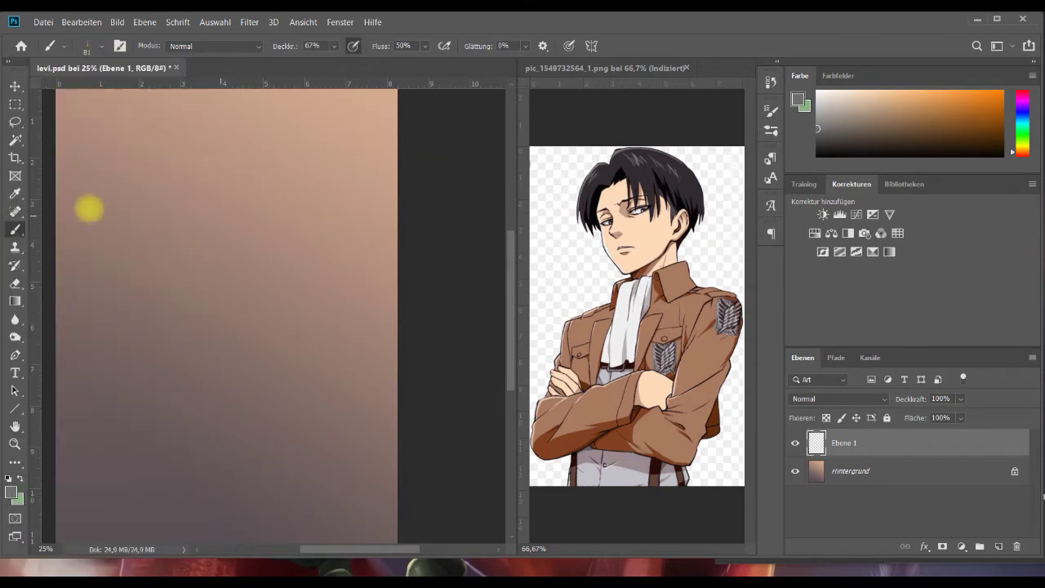
pyautogui.click(808, 140)
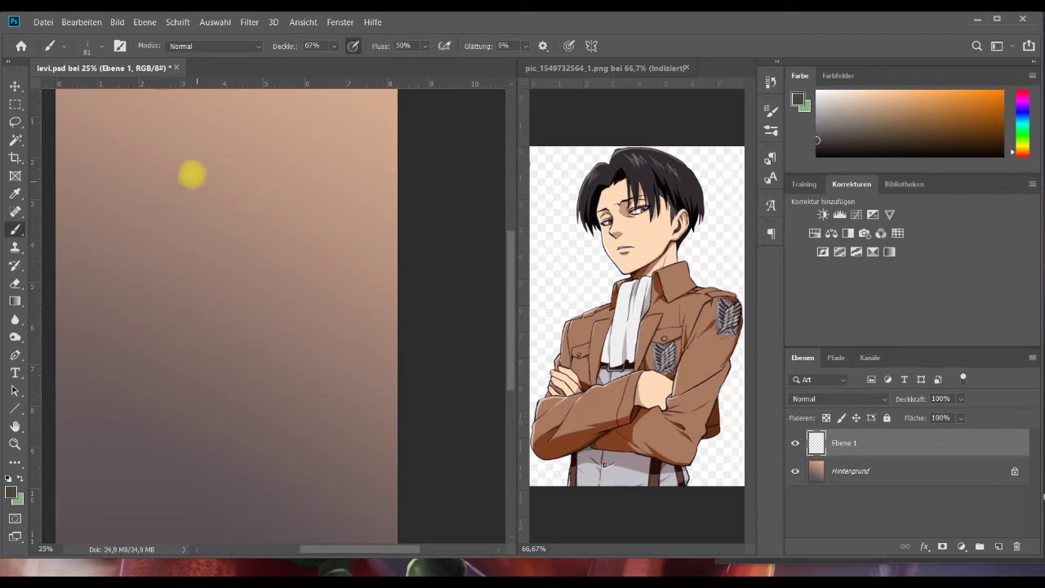
pyautogui.moveTo(165, 193)
pyautogui.mouseDown()
pyautogui.moveTo(190, 346)
pyautogui.moveTo(176, 307)
pyautogui.moveTo(180, 330)
pyautogui.moveTo(209, 355)
pyautogui.moveTo(283, 331)
pyautogui.mouseUp()
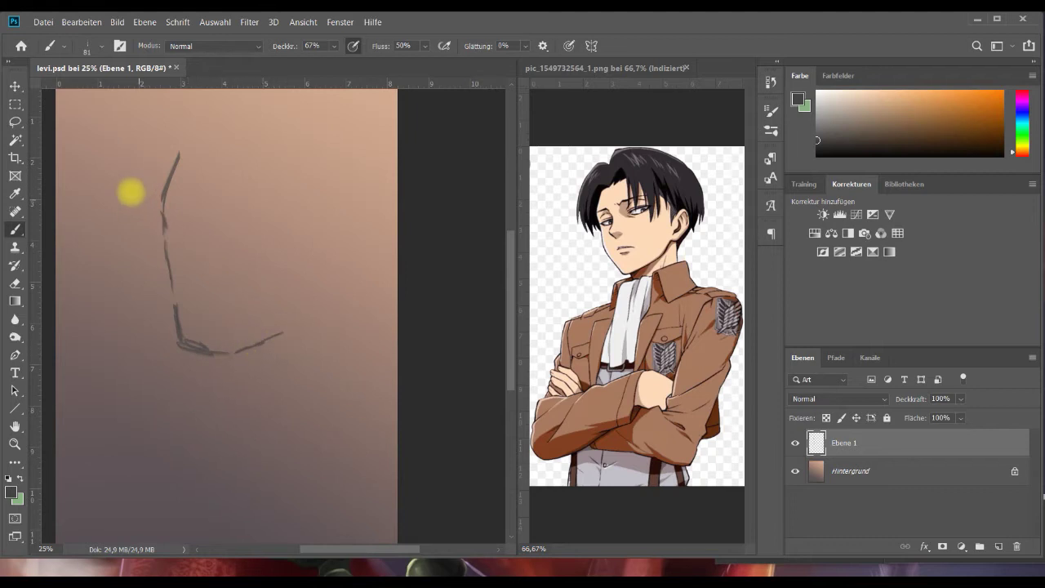
pyautogui.moveTo(128, 186); pyautogui.dragTo(126, 165)
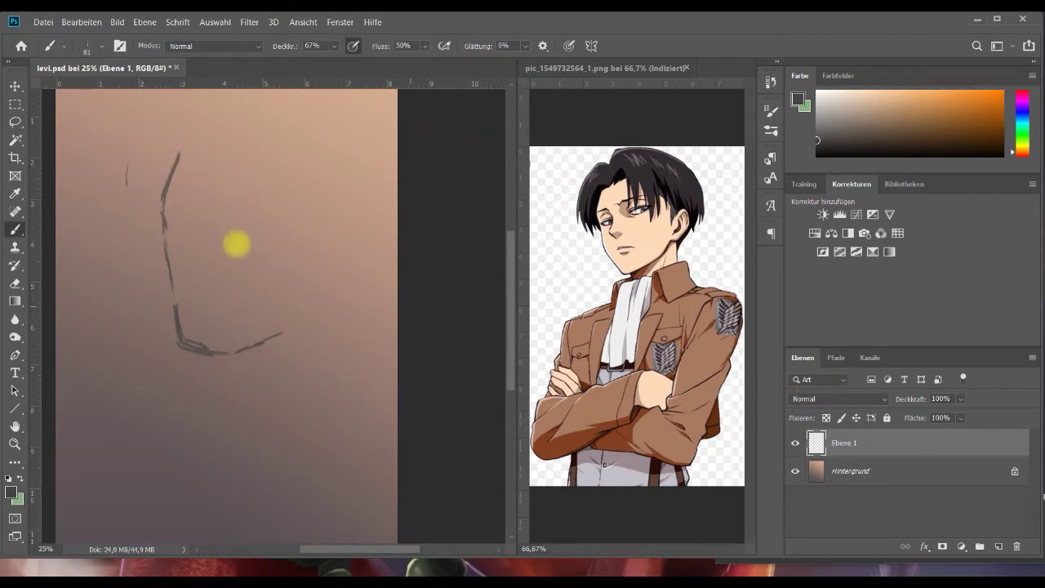
pyautogui.moveTo(161, 193)
pyautogui.mouseDown()
pyautogui.moveTo(181, 129)
pyautogui.moveTo(209, 116)
pyautogui.mouseUp()
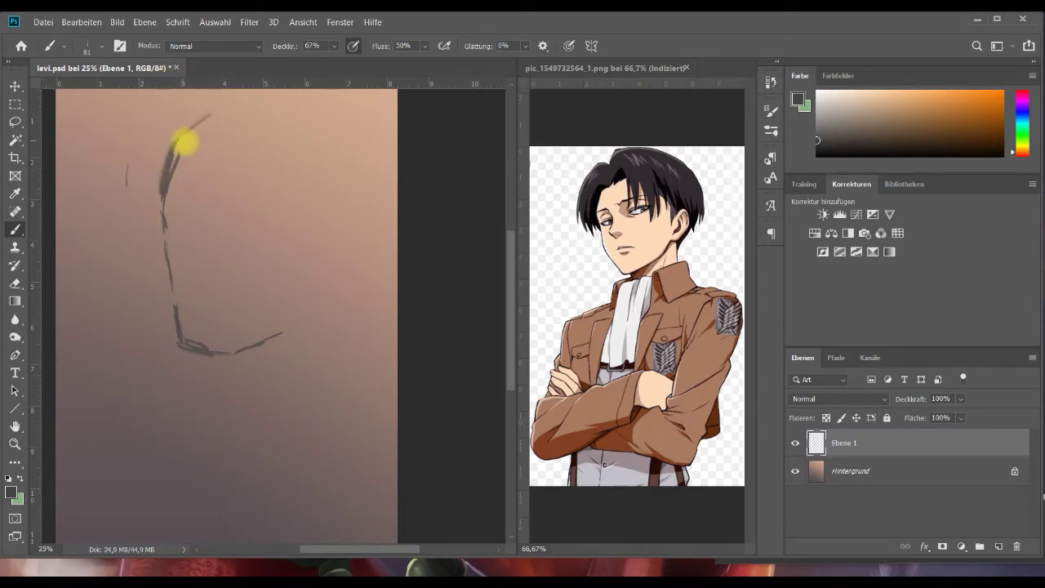
pyautogui.moveTo(187, 131)
pyautogui.mouseDown()
pyautogui.moveTo(266, 103)
pyautogui.moveTo(360, 122)
pyautogui.moveTo(347, 203)
pyautogui.moveTo(354, 360)
pyautogui.mouseUp()
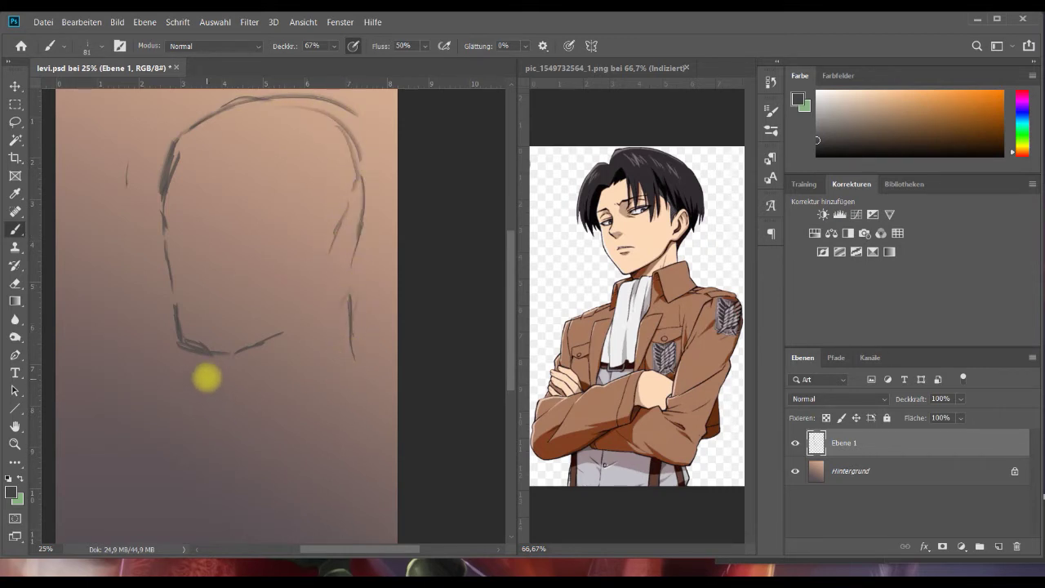
# Sketch the front of the neck and the hanging cravat with its fold lines below the chin.
pyautogui.moveTo(212, 358)
pyautogui.mouseDown()
pyautogui.moveTo(215, 389)
pyautogui.moveTo(226, 389)
pyautogui.moveTo(186, 445)
pyautogui.mouseUp()
pyautogui.moveTo(206, 400); pyautogui.dragTo(152, 495)
pyautogui.moveTo(236, 390); pyautogui.dragTo(187, 496)
pyautogui.moveTo(228, 381)
pyautogui.mouseDown()
pyautogui.moveTo(257, 383)
pyautogui.moveTo(245, 492)
pyautogui.mouseUp()
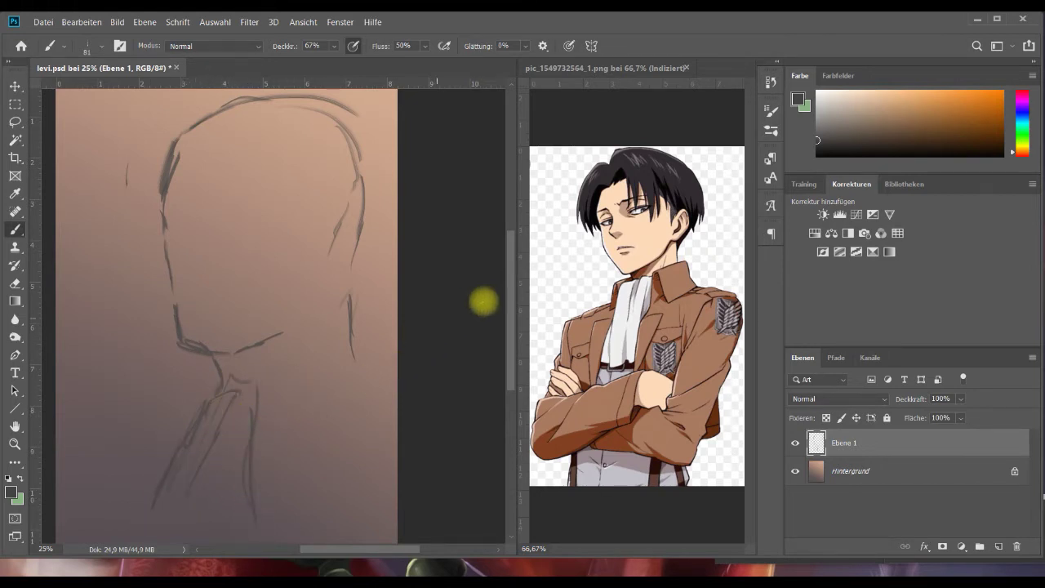
# Sketch the jacket's collar, lapels and shoulder lines around the cravat.
pyautogui.moveTo(510, 332)
pyautogui.mouseDown()
pyautogui.moveTo(503, 375)
pyautogui.moveTo(486, 331)
pyautogui.mouseUp()
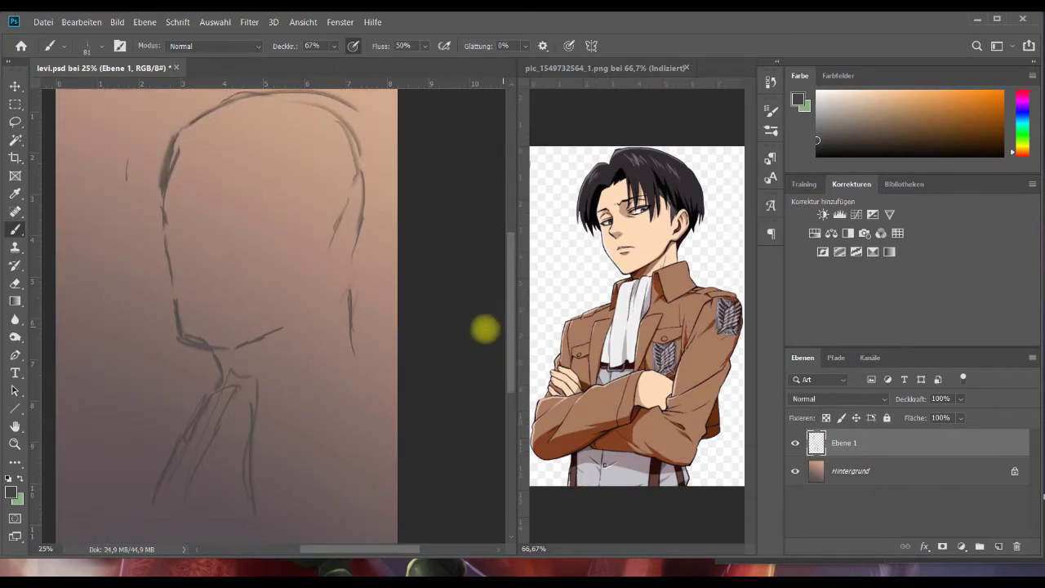
pyautogui.moveTo(268, 374)
pyautogui.mouseDown()
pyautogui.moveTo(339, 335)
pyautogui.moveTo(366, 371)
pyautogui.mouseUp()
pyautogui.moveTo(263, 377)
pyautogui.mouseDown()
pyautogui.moveTo(253, 404)
pyautogui.moveTo(291, 417)
pyautogui.moveTo(298, 449)
pyautogui.moveTo(368, 382)
pyautogui.mouseUp()
pyautogui.moveTo(350, 348); pyautogui.dragTo(375, 380)
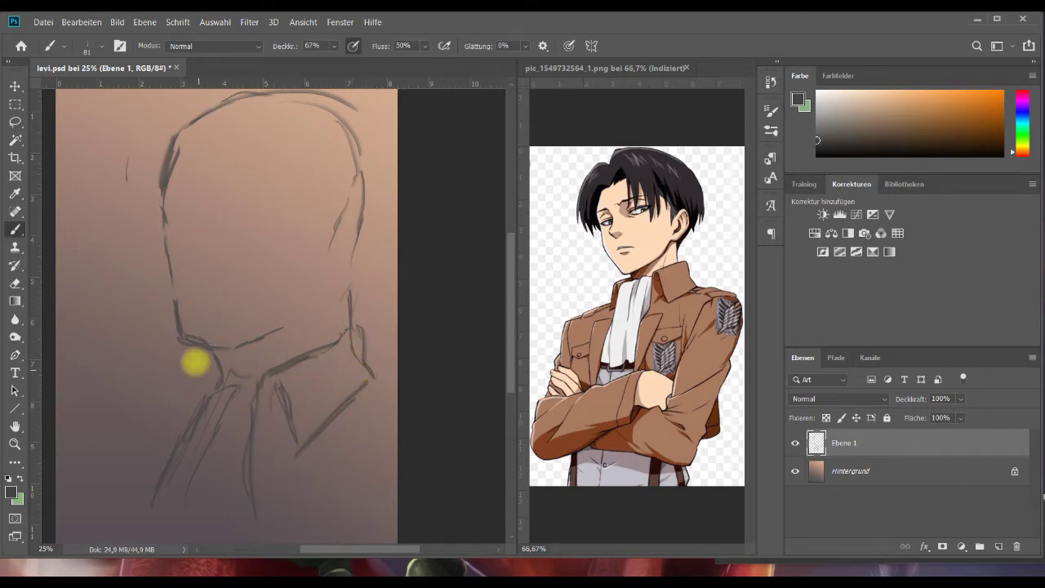
pyautogui.moveTo(198, 387)
pyautogui.mouseDown()
pyautogui.moveTo(209, 384)
pyautogui.moveTo(187, 415)
pyautogui.moveTo(201, 408)
pyautogui.moveTo(253, 443)
pyautogui.moveTo(231, 471)
pyautogui.moveTo(136, 448)
pyautogui.moveTo(169, 445)
pyautogui.mouseUp()
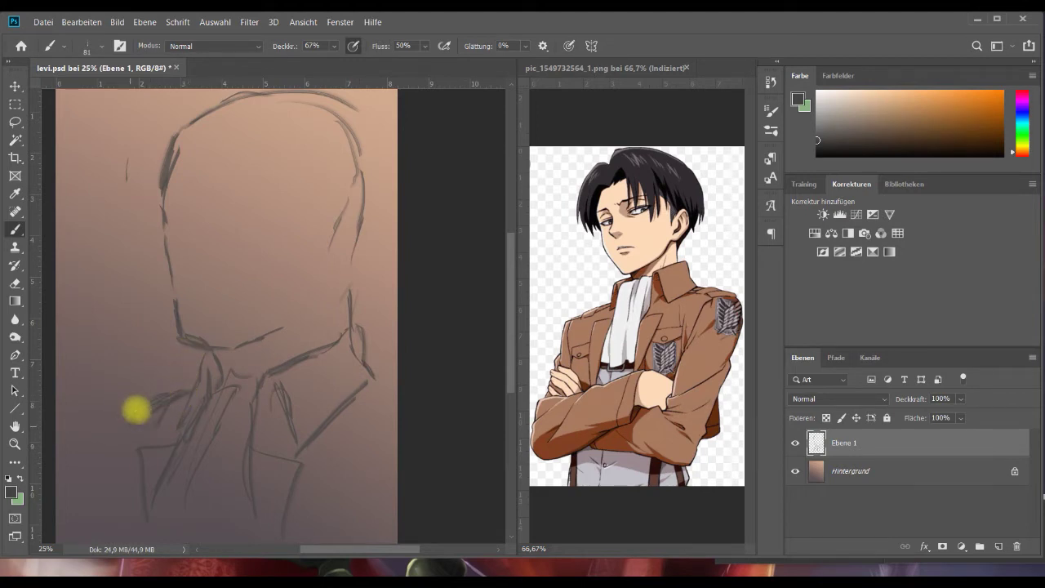
pyautogui.moveTo(125, 417); pyautogui.dragTo(105, 426)
pyautogui.moveTo(369, 376); pyautogui.dragTo(397, 389)
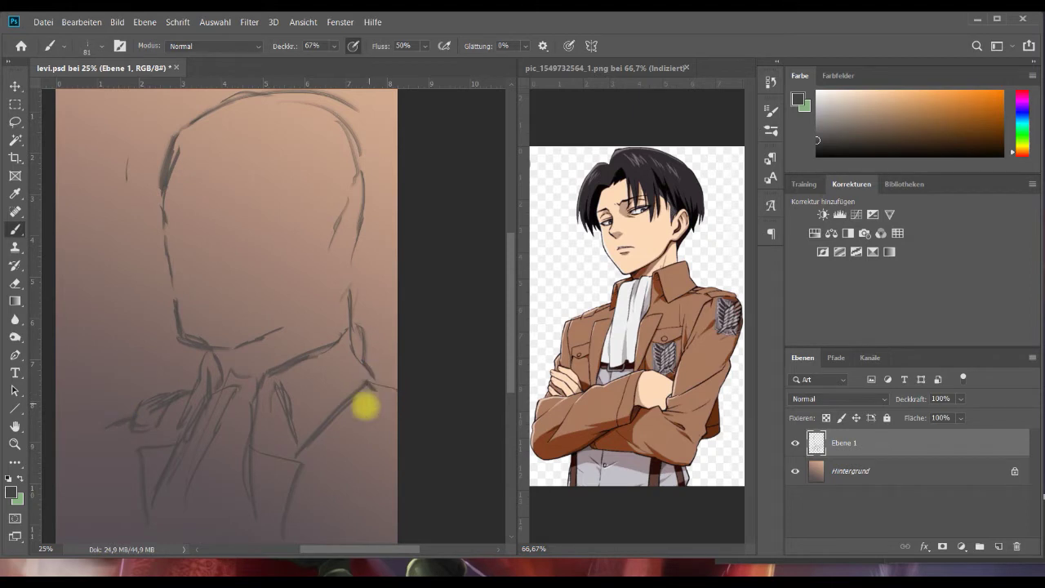
# Sketch the neck, ear, jawline and back of the head, with guide lines for the face's centre, eyes, nose and mouth.
pyautogui.moveTo(349, 347); pyautogui.dragTo(347, 289)
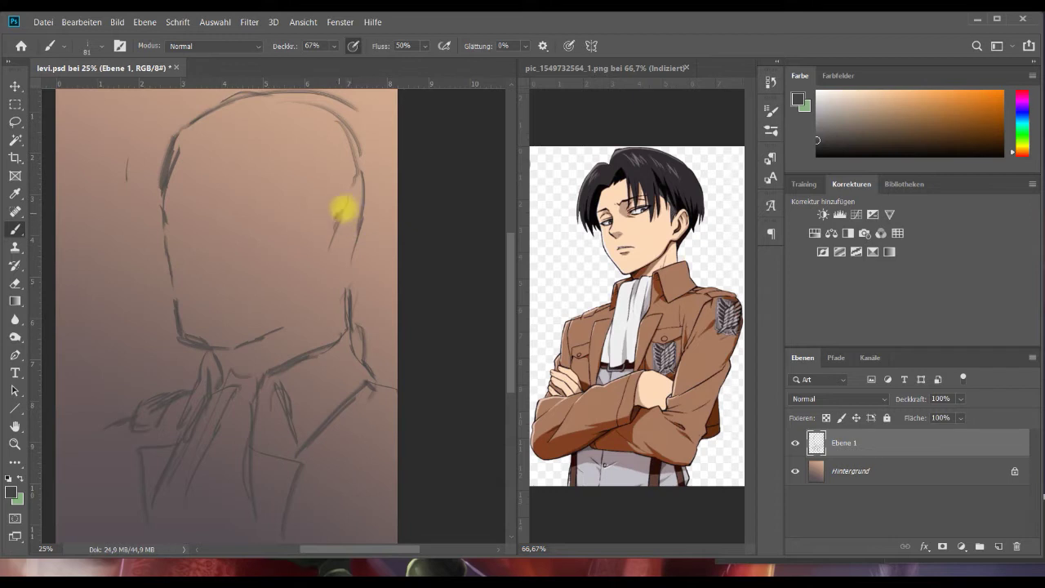
pyautogui.moveTo(345, 212)
pyautogui.mouseDown()
pyautogui.moveTo(364, 234)
pyautogui.moveTo(351, 270)
pyautogui.moveTo(278, 329)
pyautogui.mouseUp()
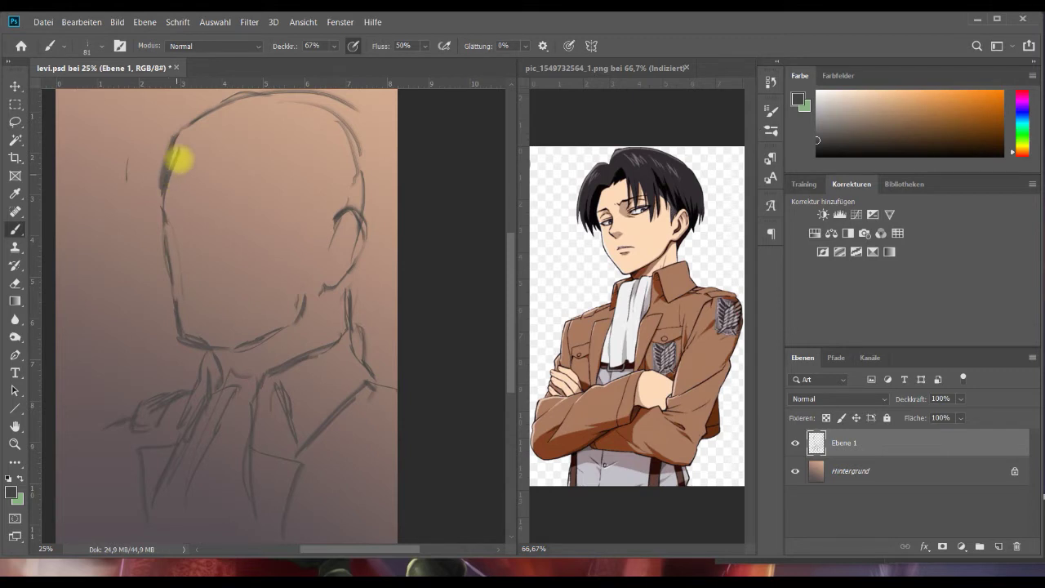
pyautogui.moveTo(219, 128); pyautogui.dragTo(198, 262)
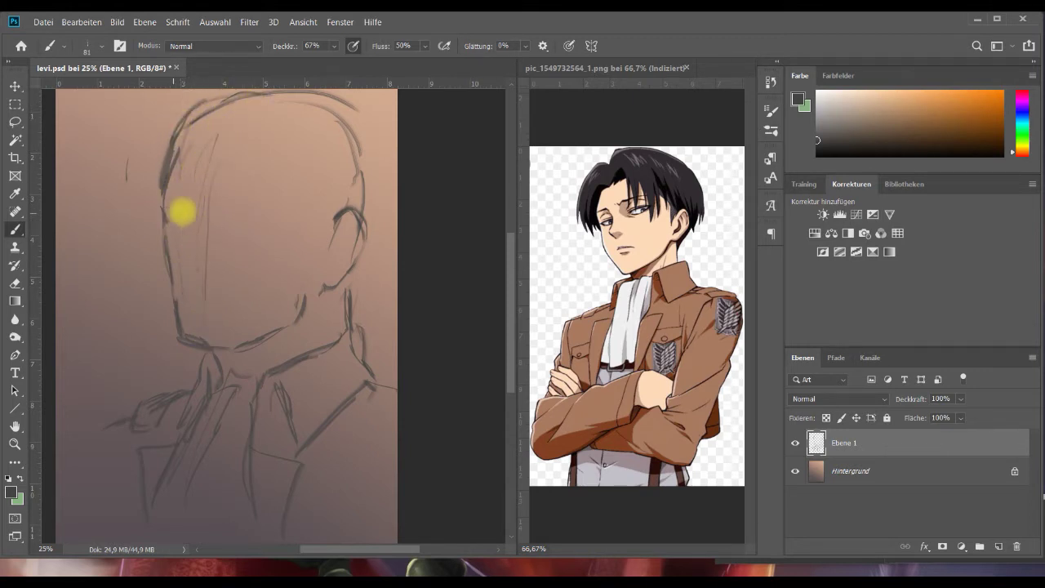
pyautogui.moveTo(176, 204); pyautogui.dragTo(314, 204)
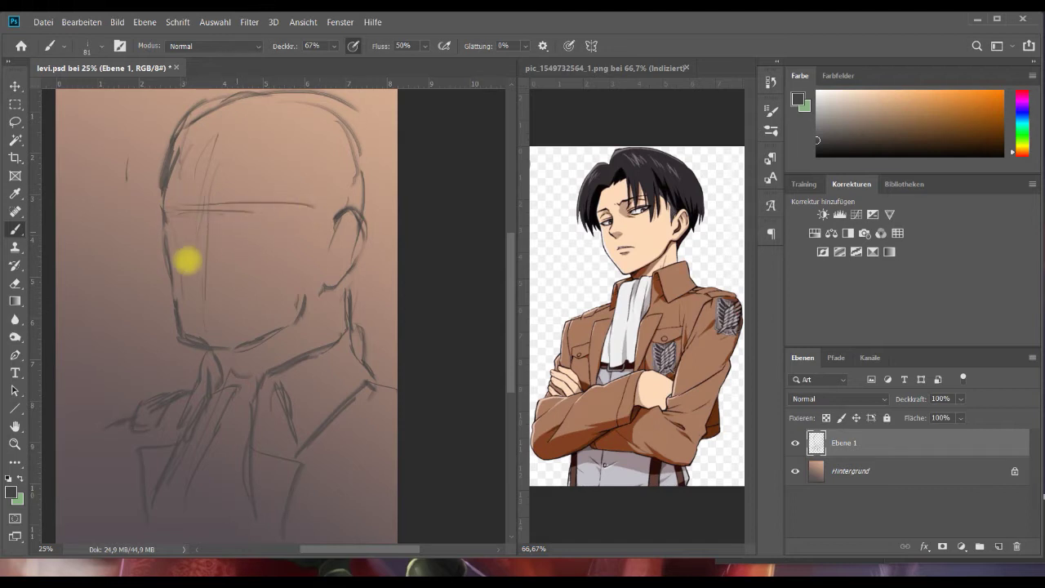
pyautogui.moveTo(197, 262)
pyautogui.mouseDown()
pyautogui.moveTo(221, 266)
pyautogui.moveTo(205, 303)
pyautogui.mouseUp()
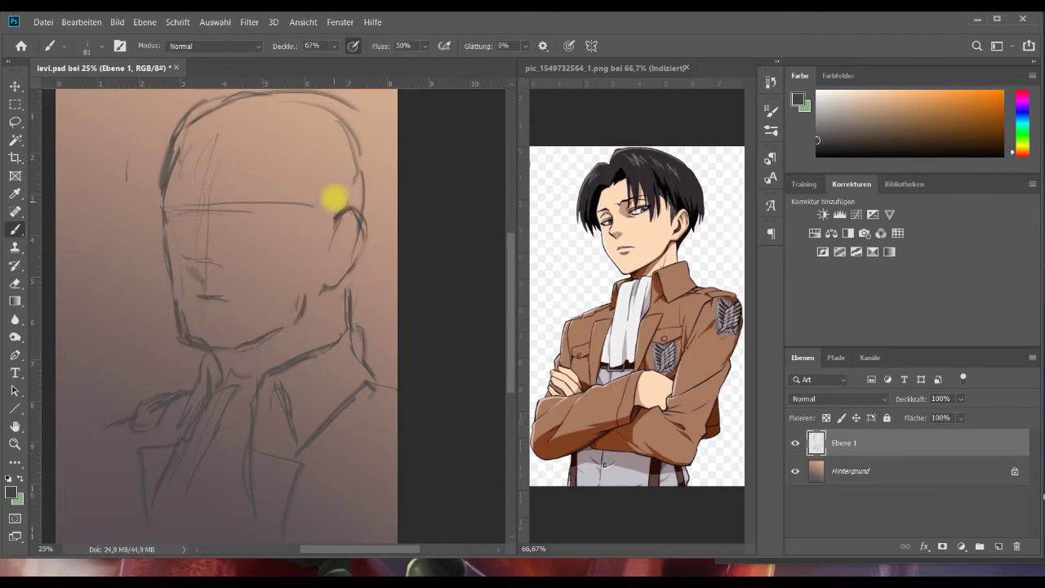
pyautogui.moveTo(369, 204)
pyautogui.mouseDown()
pyautogui.moveTo(354, 123)
pyautogui.moveTo(335, 107)
pyautogui.mouseUp()
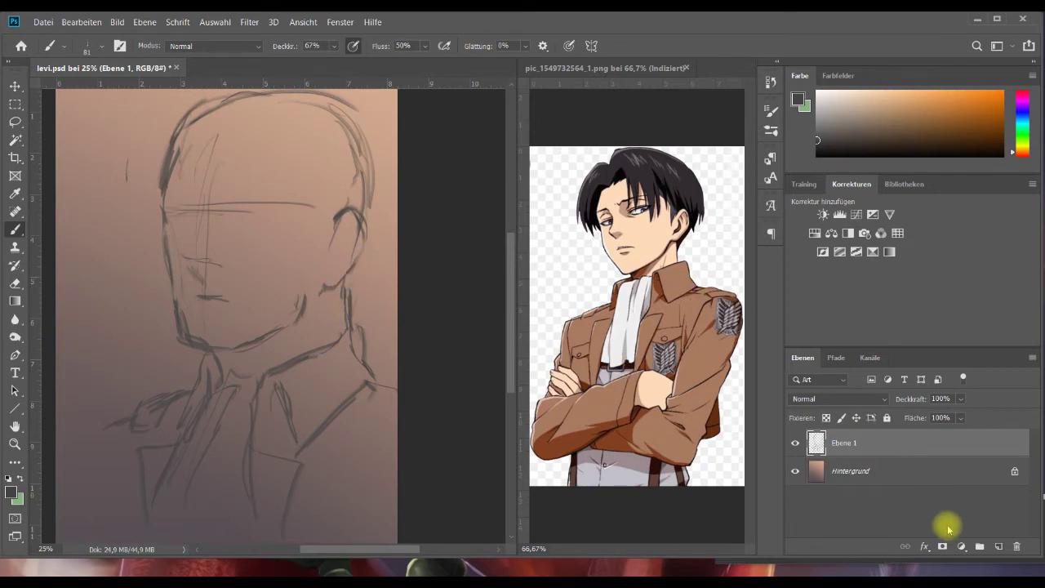
# Add a new layer beneath the sketch layer and choose the MH 8B Brush 5 13 at 89 px.
pyautogui.click(999, 546)
pyautogui.moveTo(844, 437); pyautogui.dragTo(844, 482)
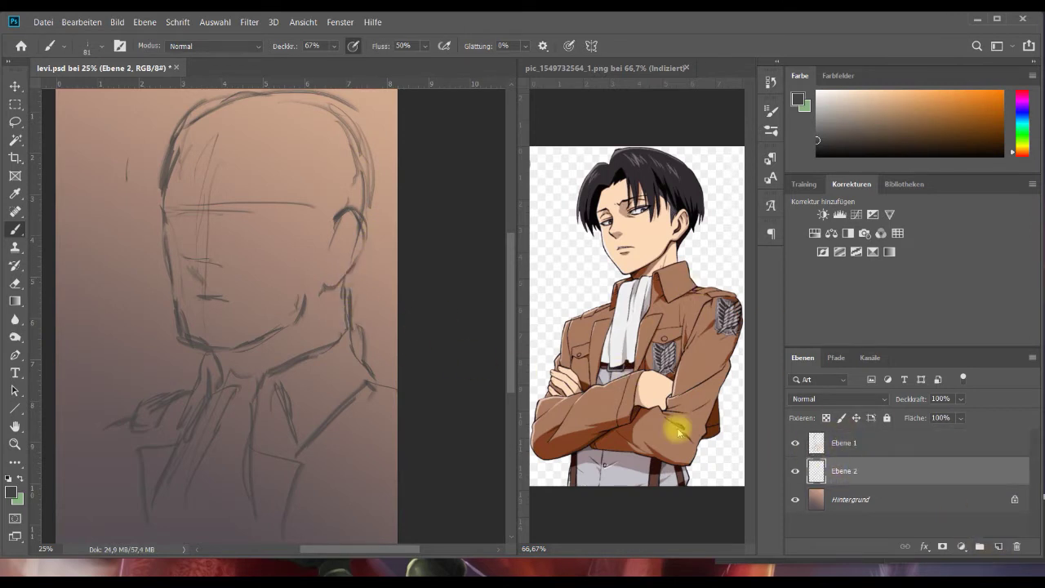
pyautogui.click(101, 49)
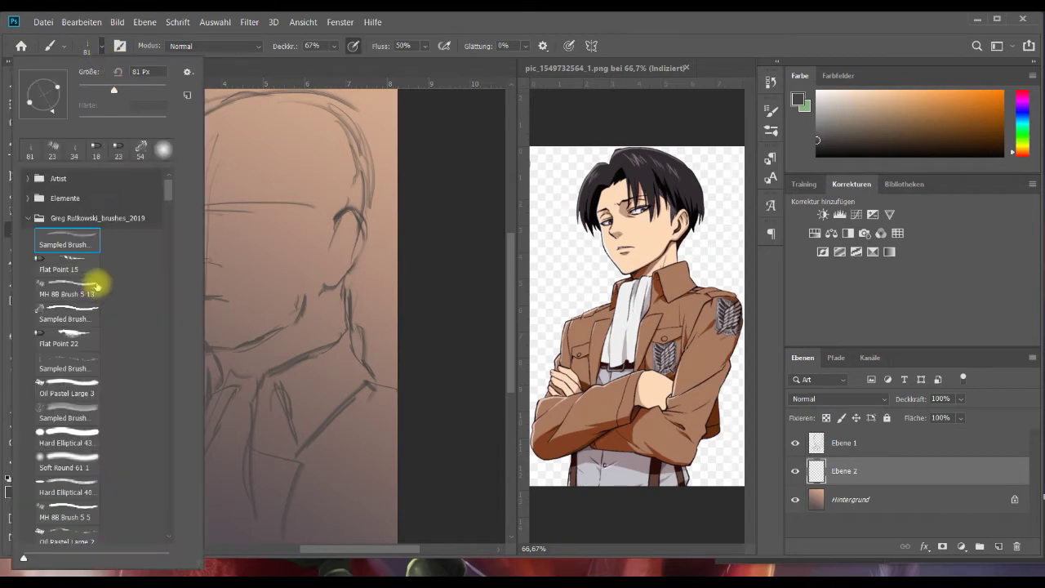
pyautogui.click(81, 283)
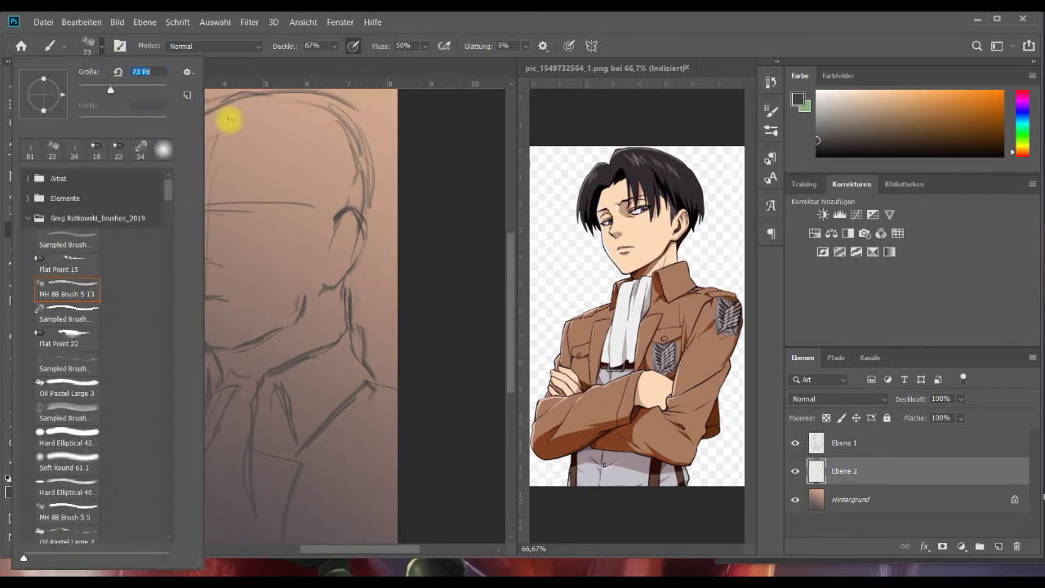
pyautogui.click(125, 91)
pyautogui.click(116, 90)
pyautogui.click(459, 173)
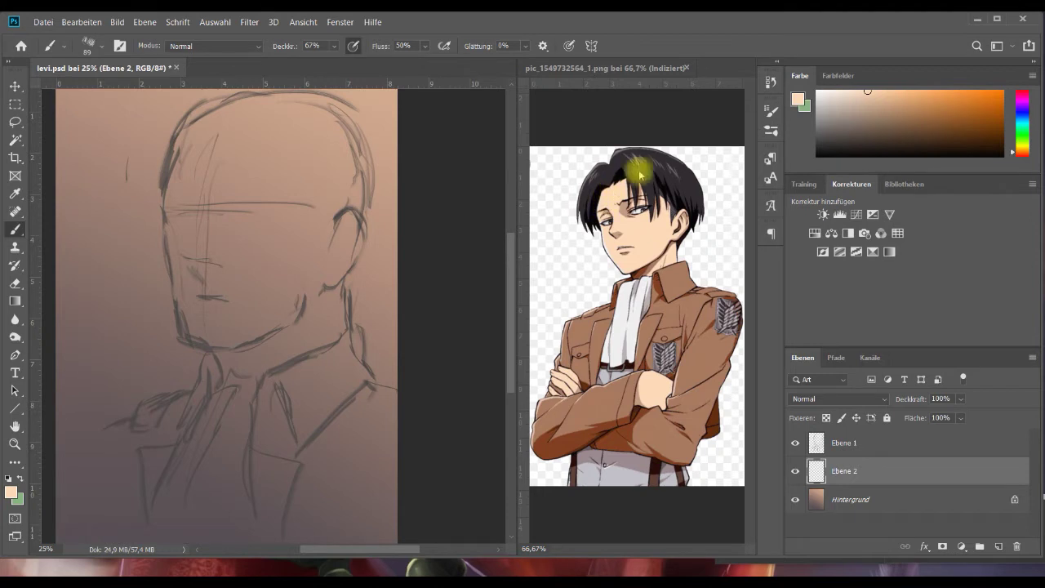
# Block in the head with the reference's light skin tone and save the document.
pyautogui.moveTo(310, 155)
pyautogui.mouseDown()
pyautogui.moveTo(303, 133)
pyautogui.moveTo(226, 158)
pyautogui.moveTo(282, 137)
pyautogui.mouseUp()
pyautogui.click(101, 46)
pyautogui.moveTo(63, 65); pyautogui.dragTo(136, 79)
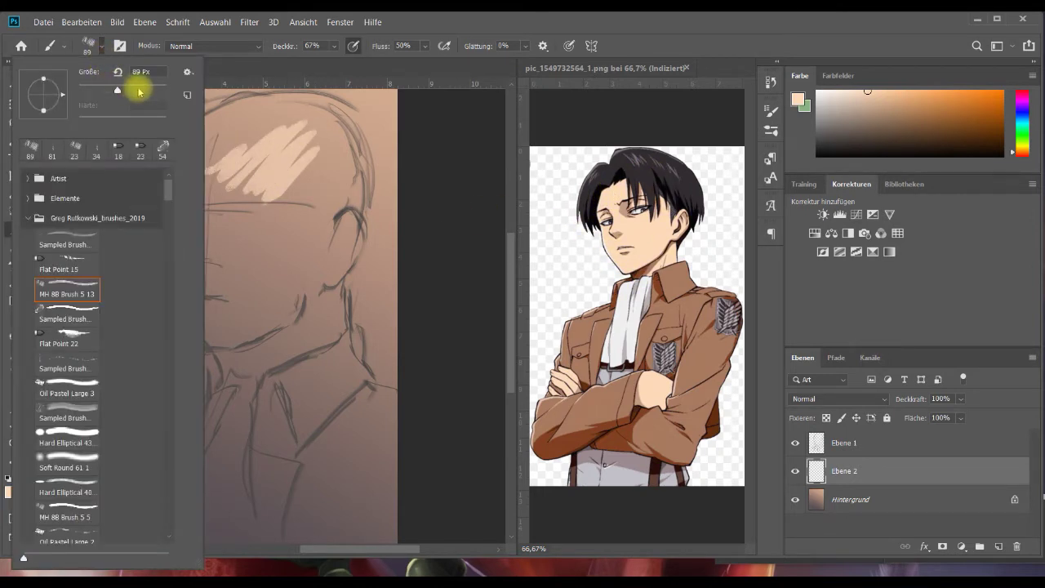
pyautogui.moveTo(261, 135)
pyautogui.mouseDown()
pyautogui.moveTo(195, 154)
pyautogui.moveTo(189, 124)
pyautogui.moveTo(178, 300)
pyautogui.moveTo(264, 308)
pyautogui.moveTo(206, 280)
pyautogui.moveTo(200, 168)
pyautogui.moveTo(222, 302)
pyautogui.moveTo(243, 289)
pyautogui.moveTo(278, 349)
pyautogui.moveTo(333, 325)
pyautogui.moveTo(180, 156)
pyautogui.moveTo(227, 203)
pyautogui.moveTo(202, 122)
pyautogui.moveTo(299, 145)
pyautogui.moveTo(285, 251)
pyautogui.moveTo(265, 190)
pyautogui.mouseUp()
pyautogui.hotkey('ctrl', 's')
pyautogui.press('Return')
# Block in the jacket in brown and the cravat in a light grey sampled from the reference.
pyautogui.moveTo(167, 430)
pyautogui.mouseDown()
pyautogui.moveTo(234, 384)
pyautogui.moveTo(411, 413)
pyautogui.moveTo(385, 463)
pyautogui.moveTo(366, 382)
pyautogui.moveTo(333, 408)
pyautogui.mouseUp()
pyautogui.keyDown('alt'); pyautogui.click(626, 318); pyautogui.keyUp('alt')
pyautogui.moveTo(220, 436)
pyautogui.mouseDown()
pyautogui.moveTo(238, 419)
pyautogui.moveTo(244, 515)
pyautogui.mouseUp()
# Paint reddish-brown shadows, sampled from the reference jacket, under the collar and along the lapels and shoulder.
pyautogui.keyDown('alt'); pyautogui.click(535, 399); pyautogui.keyUp('alt')
pyautogui.click(101, 46)
pyautogui.moveTo(286, 399); pyautogui.dragTo(272, 433)
pyautogui.moveTo(204, 375); pyautogui.dragTo(209, 395)
pyautogui.moveTo(148, 477); pyautogui.dragTo(144, 515)
pyautogui.moveTo(289, 480); pyautogui.dragTo(279, 535)
pyautogui.moveTo(275, 396); pyautogui.dragTo(272, 433)
# Paint the shadow under the chin and around the eyes and nose with sampled skin shadow tones, undoing the last stroke.
pyautogui.keyDown('alt'); pyautogui.click(639, 274); pyautogui.keyUp('alt')
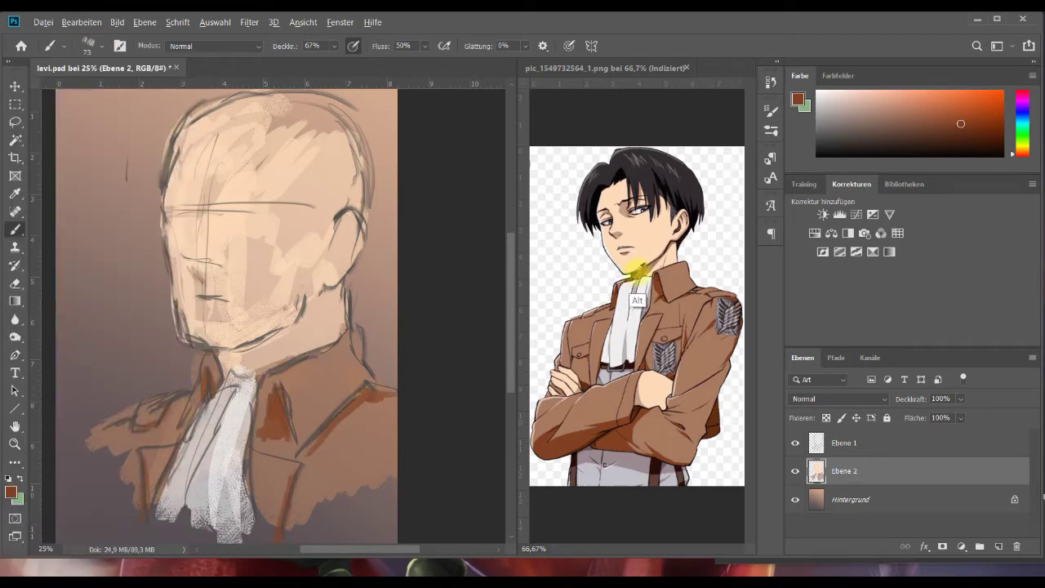
pyautogui.moveTo(200, 349)
pyautogui.mouseDown()
pyautogui.moveTo(227, 365)
pyautogui.moveTo(263, 343)
pyautogui.mouseUp()
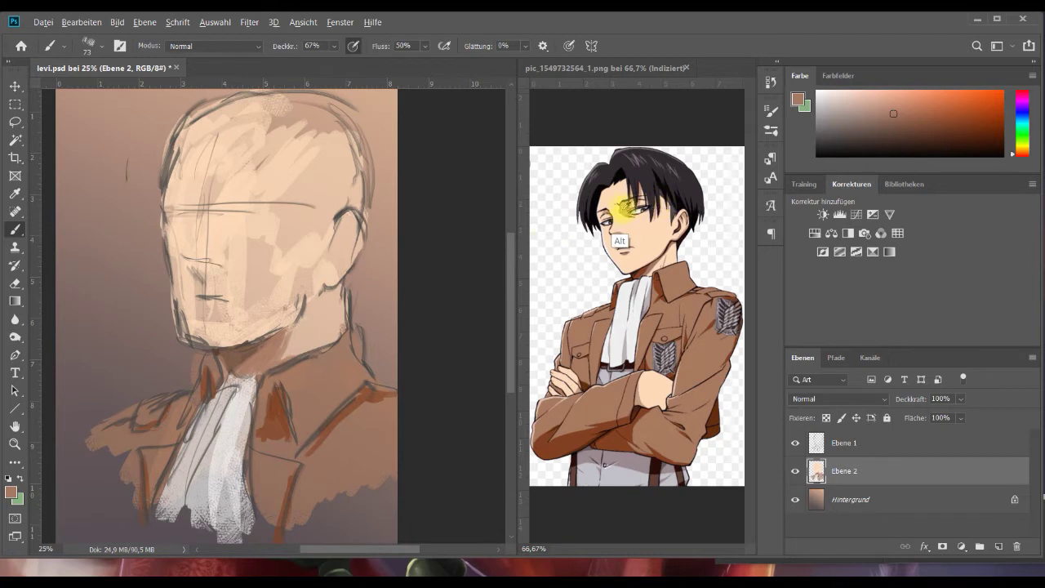
pyautogui.keyDown('alt'); pyautogui.click(624, 209); pyautogui.keyUp('alt')
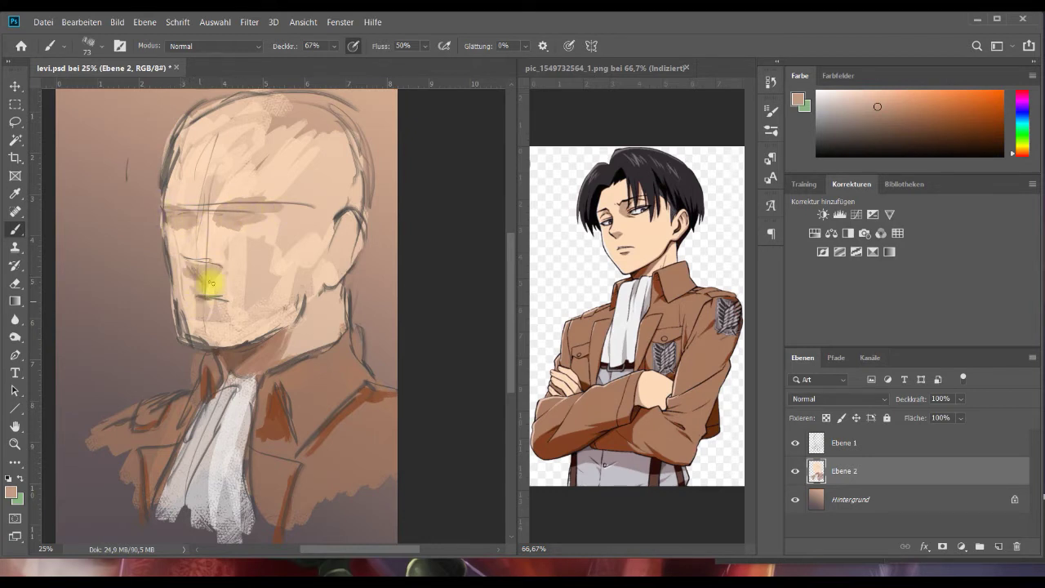
pyautogui.hotkey('ctrl', 'z')
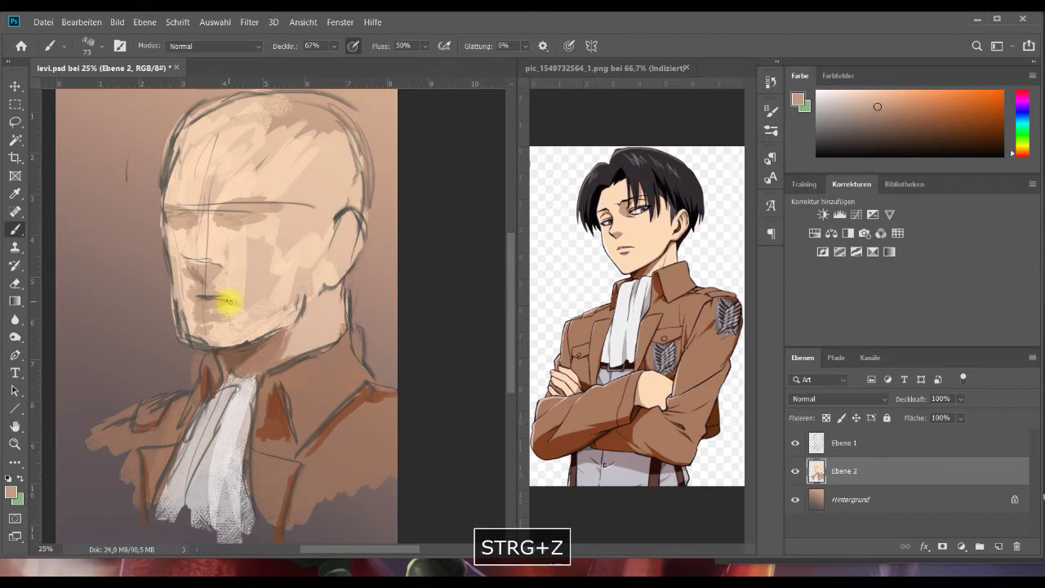
# Shade the forehead and cheek in the skin shadow tone with the Soft Round 61 1 brush at 165 px.
pyautogui.click(101, 46)
pyautogui.click(79, 457)
pyautogui.click(133, 89)
pyautogui.click(137, 89)
pyautogui.click(442, 170)
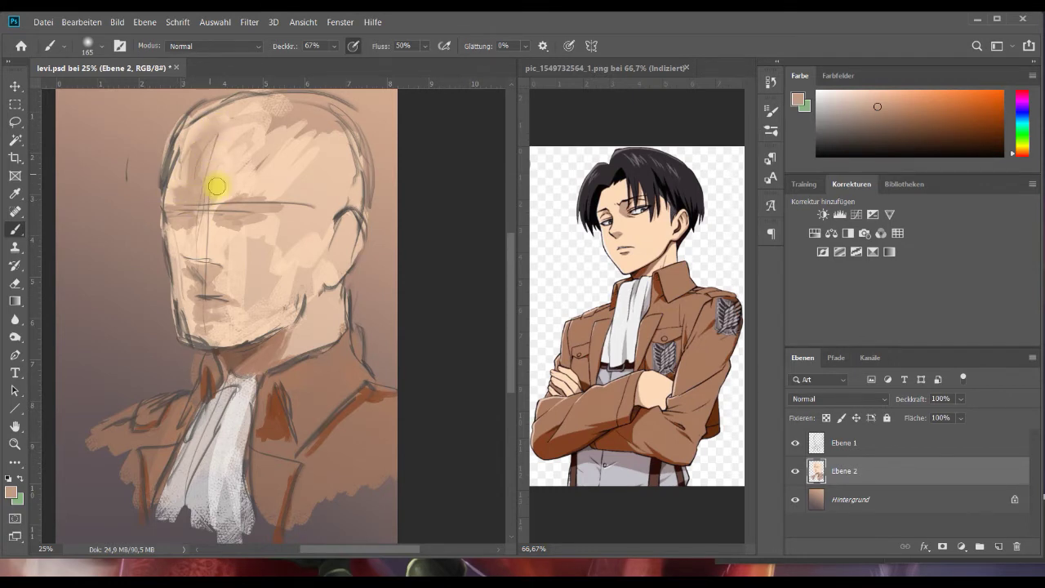
pyautogui.moveTo(227, 172); pyautogui.dragTo(224, 136)
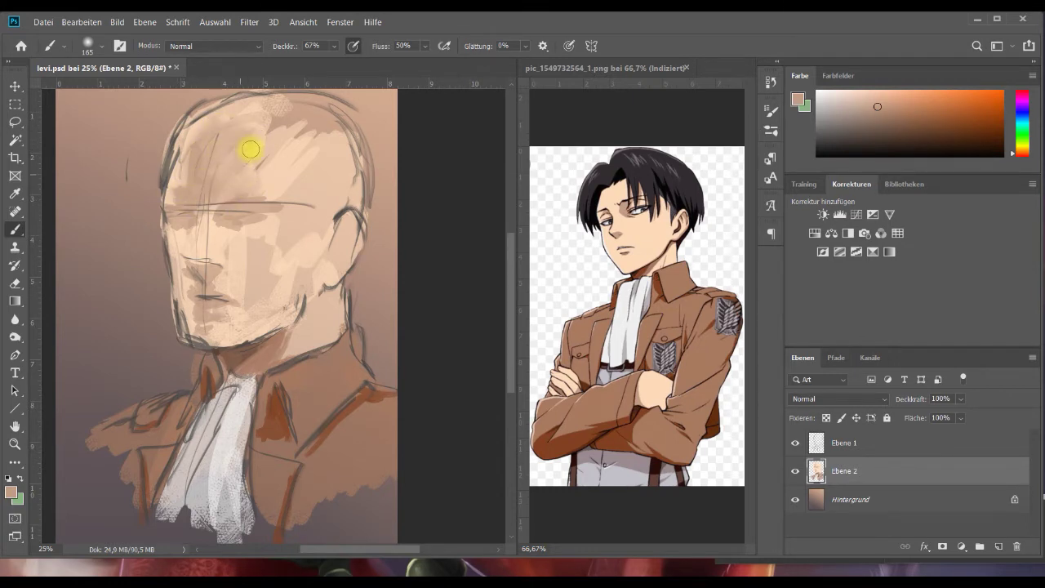
pyautogui.moveTo(286, 170)
pyautogui.mouseDown()
pyautogui.moveTo(234, 187)
pyautogui.moveTo(250, 146)
pyautogui.mouseUp()
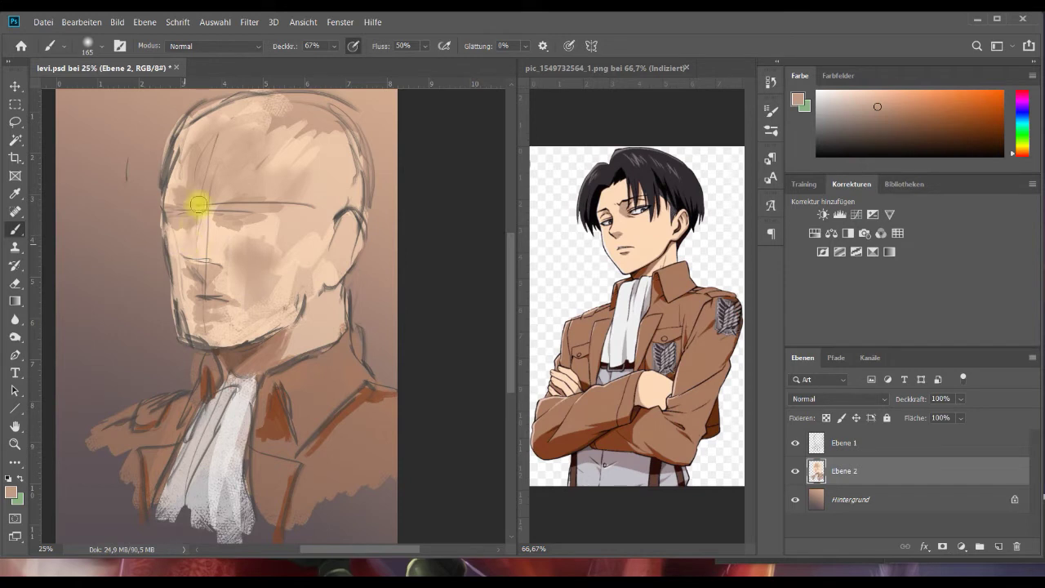
# Continue the soft skin shading along the far side of the face, the ear and the temple.
pyautogui.moveTo(177, 261); pyautogui.dragTo(184, 217)
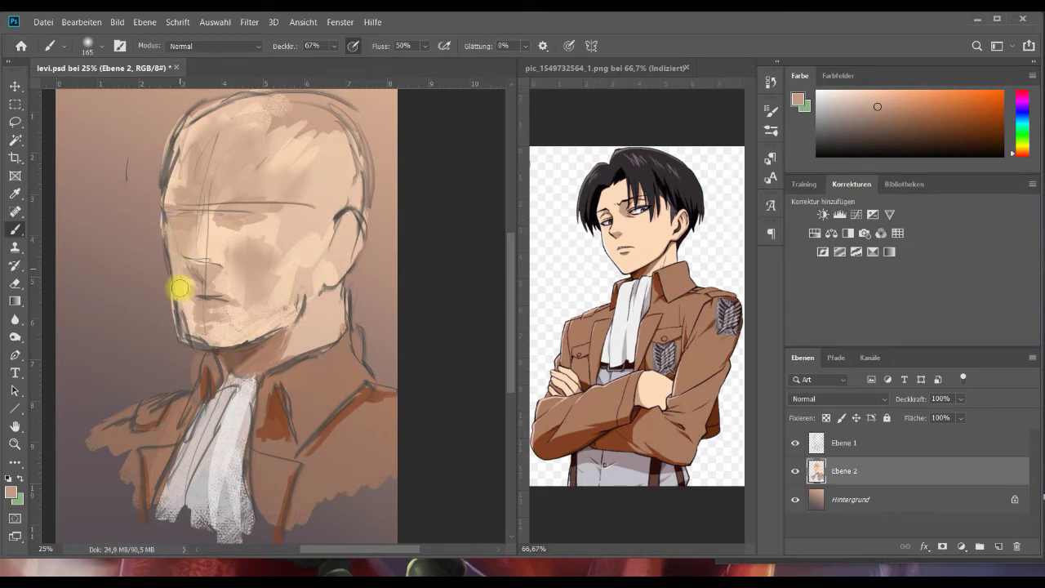
pyautogui.click(244, 266)
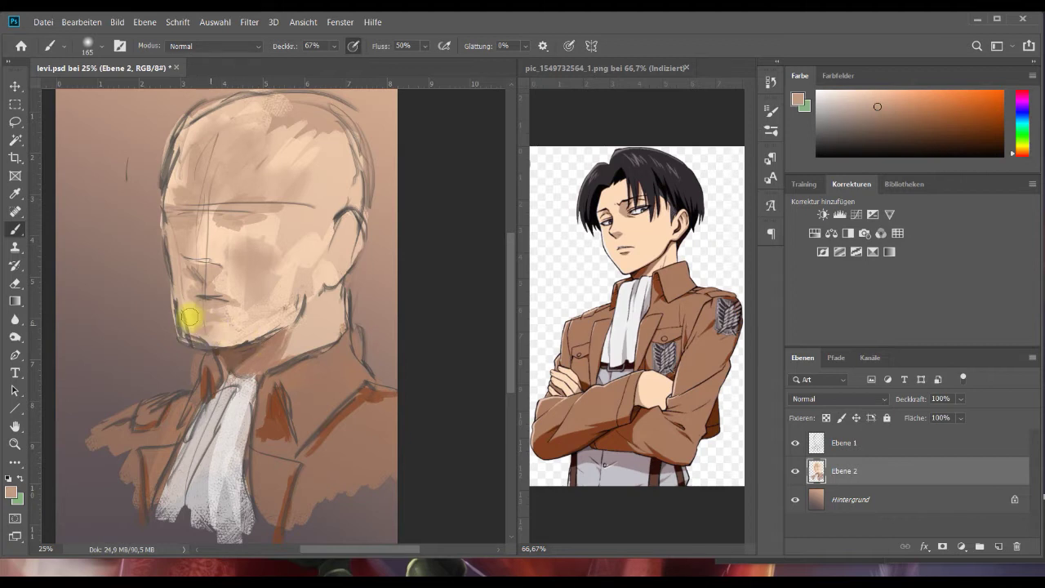
pyautogui.moveTo(338, 257); pyautogui.dragTo(331, 265)
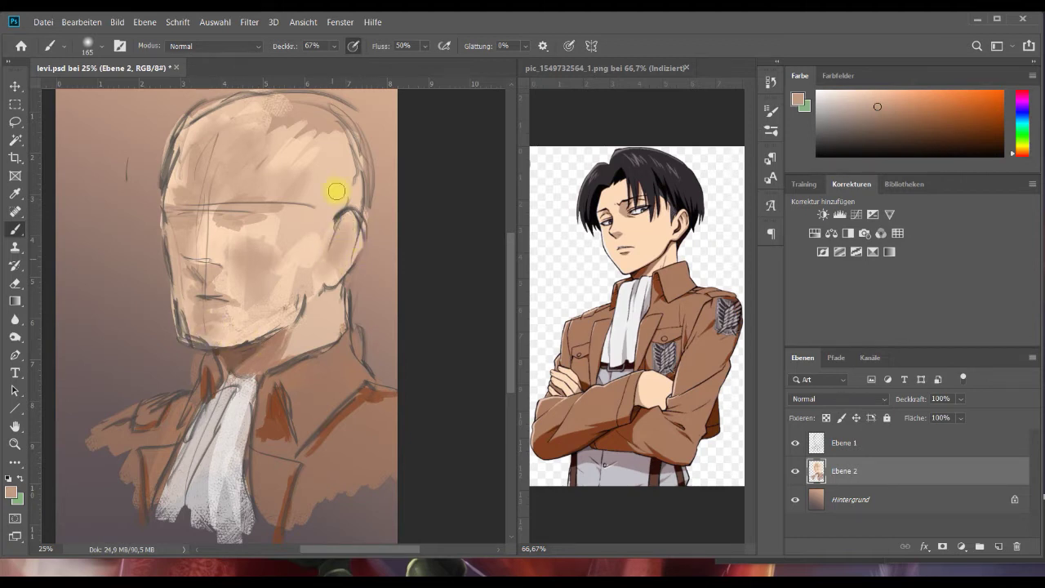
pyautogui.moveTo(214, 155); pyautogui.dragTo(208, 127)
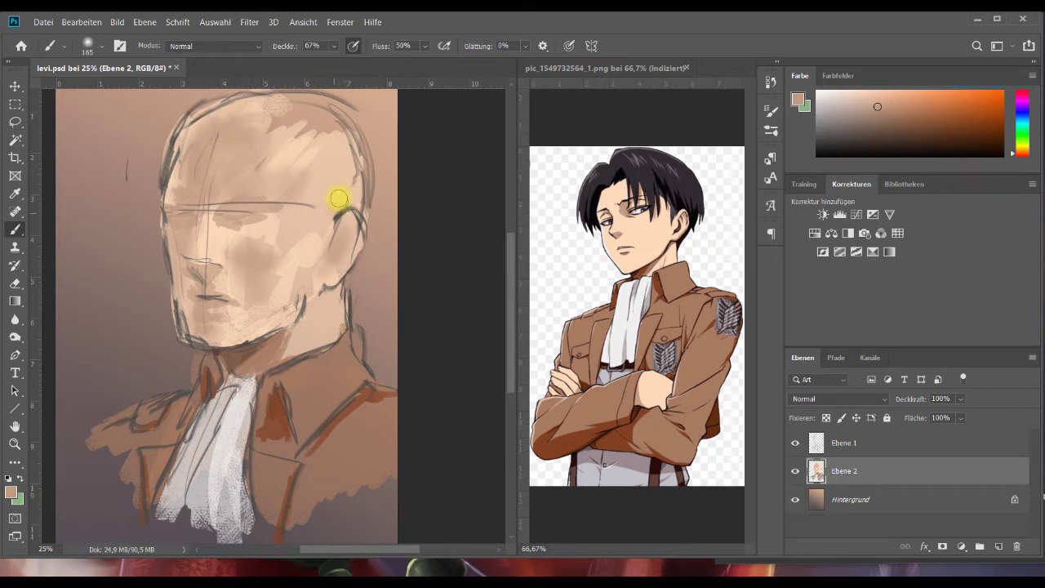
pyautogui.moveTo(318, 167); pyautogui.dragTo(216, 167)
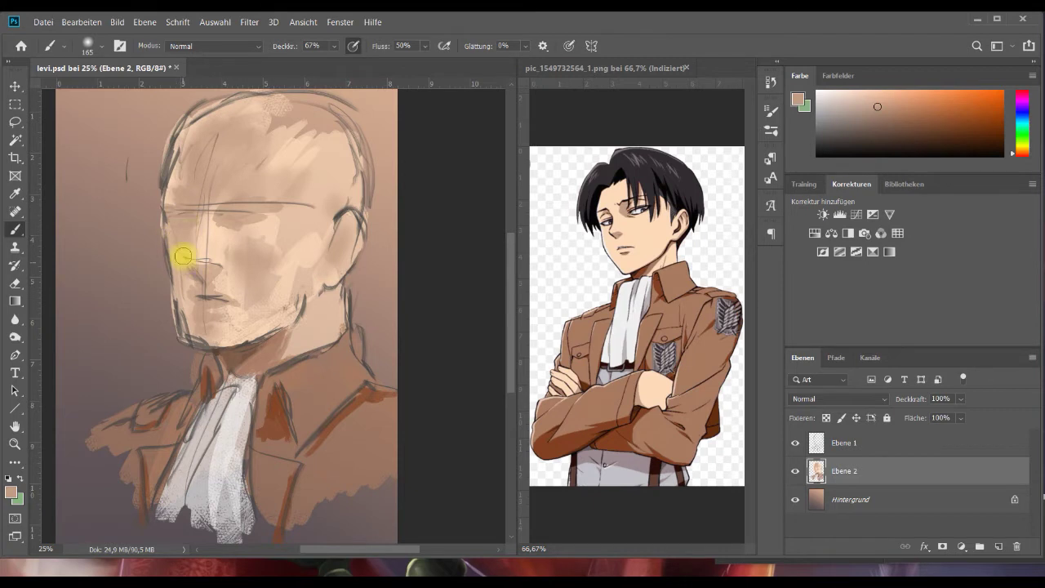
# Switch to the Hard Elliptical 43 brush and reduce its size to 28 px.
pyautogui.click(96, 47)
pyautogui.moveTo(126, 90); pyautogui.dragTo(124, 90)
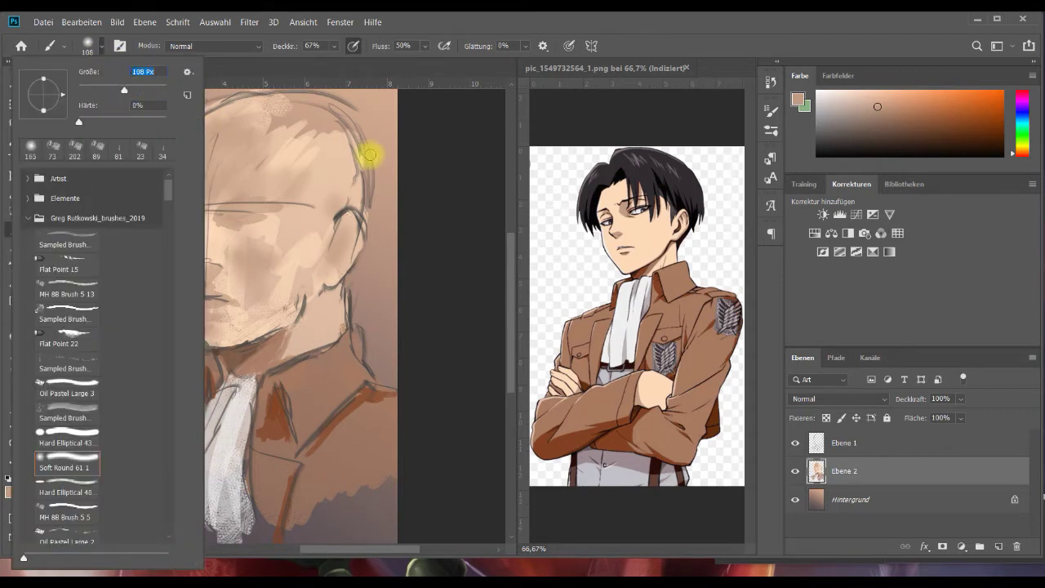
pyautogui.click(82, 441)
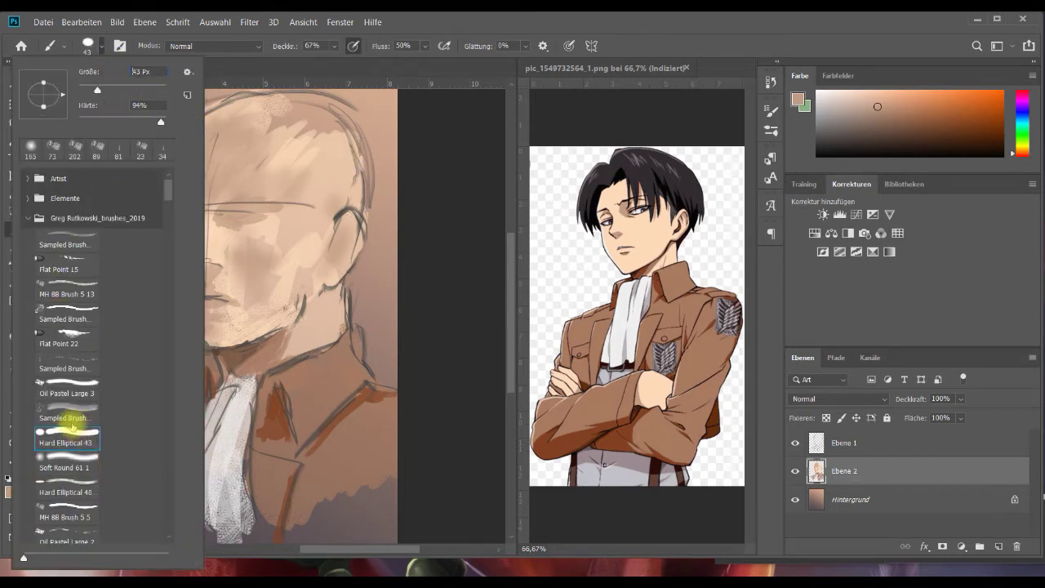
pyautogui.moveTo(105, 90); pyautogui.dragTo(90, 90)
pyautogui.click(470, 160)
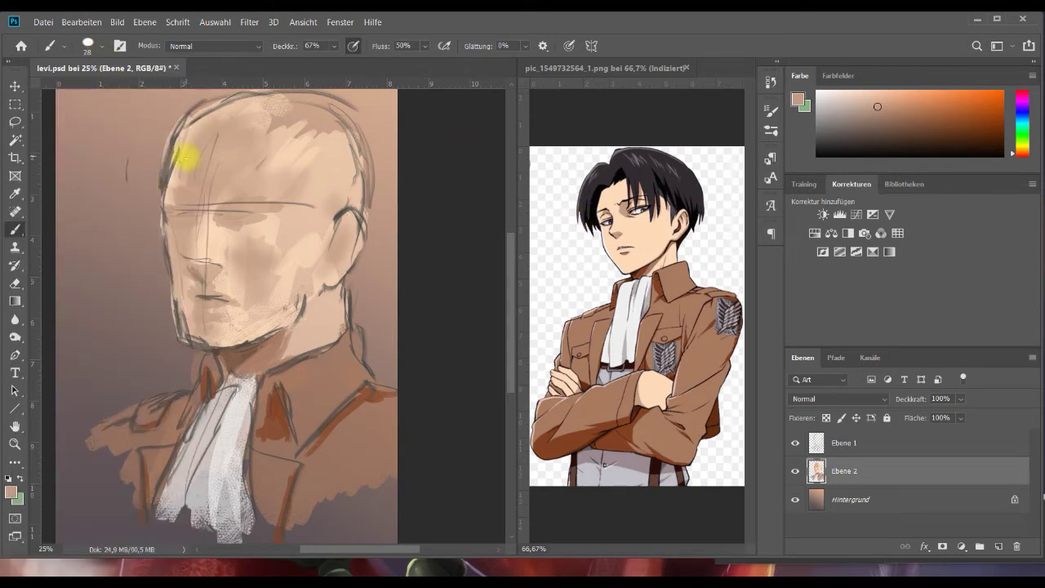
# Paint dark brown shadows around the nose, mouth, jaw and inner ear, enlarging the brush to 56 px.
pyautogui.click(892, 132)
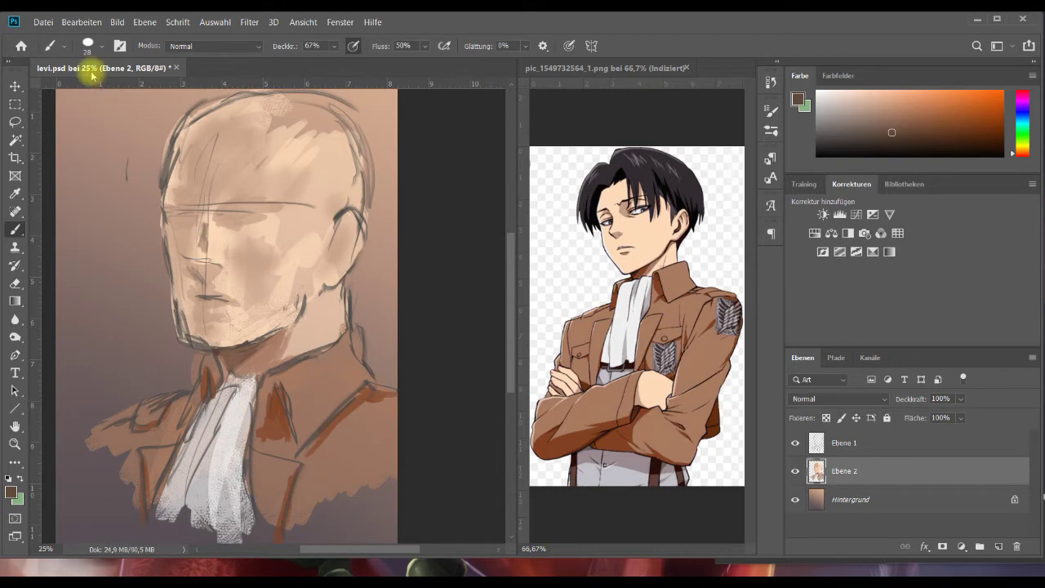
pyautogui.click(101, 46)
pyautogui.click(103, 89)
pyautogui.click(444, 170)
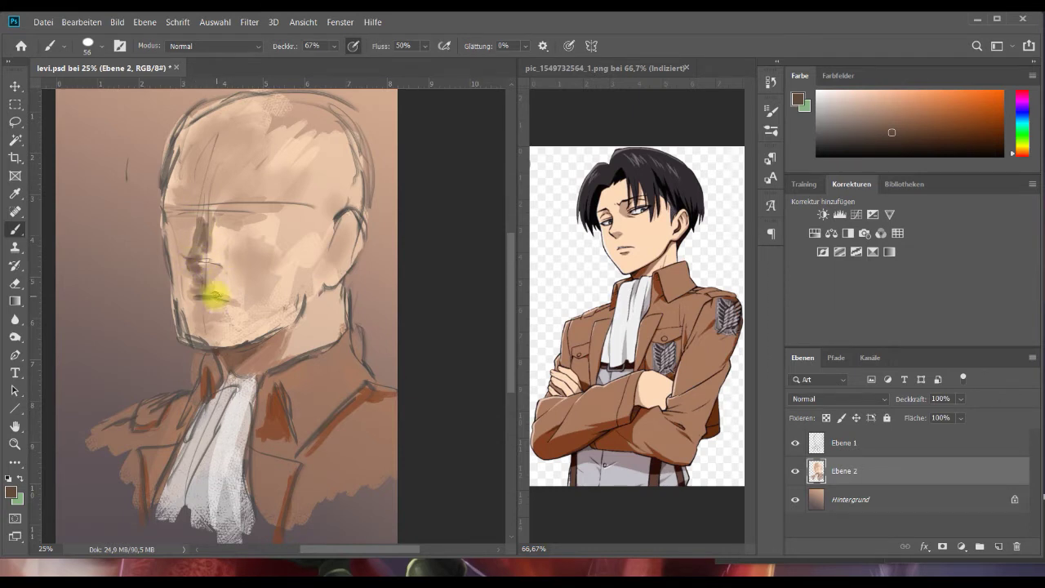
pyautogui.moveTo(344, 234); pyautogui.dragTo(342, 261)
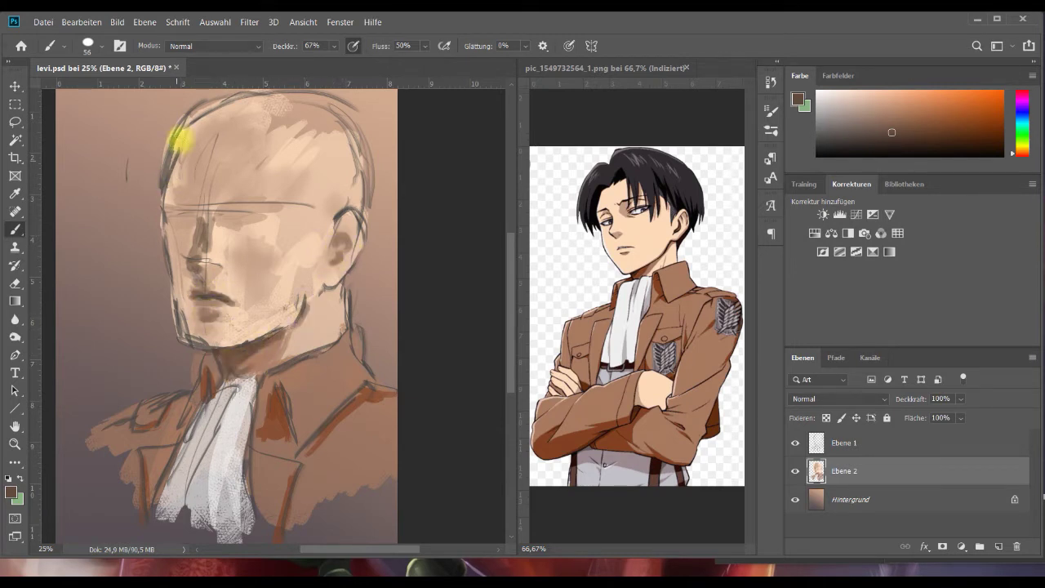
# Reduce the sketch layer's fill to 59%, give it one of the Light blend modes and merge it into the painting layer.
pyautogui.click(849, 442)
pyautogui.moveTo(960, 417); pyautogui.dragTo(926, 426)
pyautogui.click(839, 399)
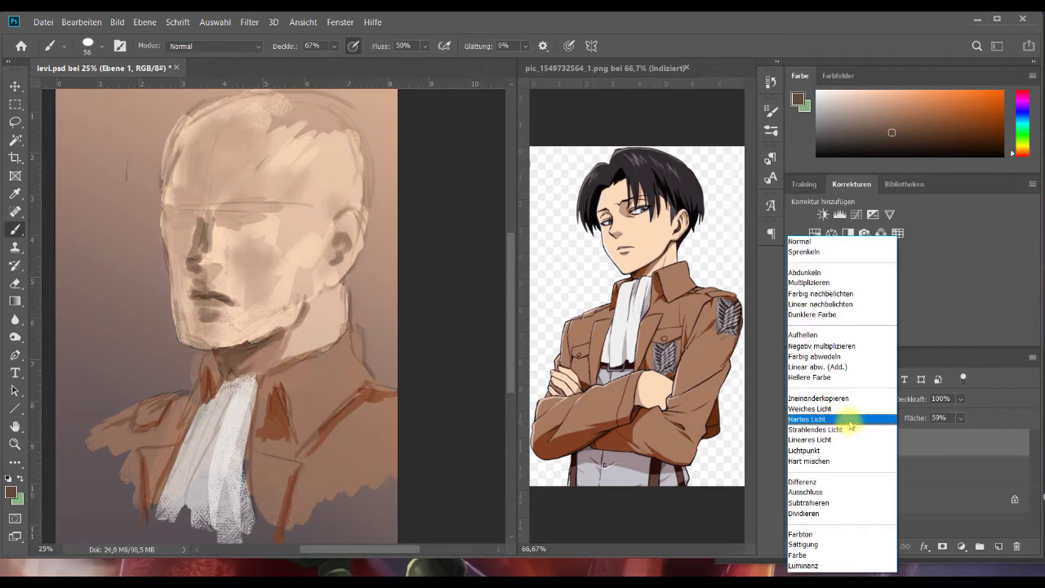
pyautogui.click(841, 442)
pyautogui.hotkey('ctrl', 'e')
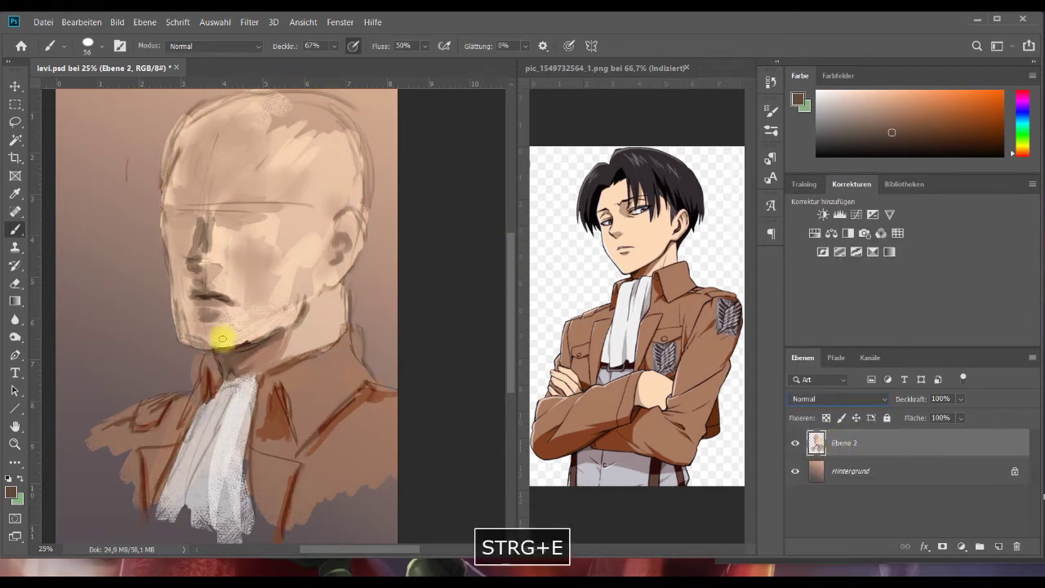
# Paint dark brown shadows on the forehead and over the temple toward the ear, enlarging the brush to 161 px.
pyautogui.moveTo(205, 133); pyautogui.dragTo(187, 158)
pyautogui.click(101, 46)
pyautogui.moveTo(104, 86); pyautogui.dragTo(118, 87)
pyautogui.moveTo(311, 166)
pyautogui.mouseDown()
pyautogui.moveTo(307, 226)
pyautogui.moveTo(299, 189)
pyautogui.moveTo(328, 64)
pyautogui.moveTo(300, 211)
pyautogui.moveTo(337, 202)
pyautogui.moveTo(349, 217)
pyautogui.moveTo(352, 234)
pyautogui.moveTo(328, 250)
pyautogui.mouseUp()
# Sample the jacket's reddish brown and glaze it over the temple and around the face at 40% brush opacity.
pyautogui.keyDown('alt'); pyautogui.click(280, 376); pyautogui.keyUp('alt')
pyautogui.click(333, 45)
pyautogui.click(327, 63)
pyautogui.moveTo(322, 177)
pyautogui.mouseDown()
pyautogui.moveTo(299, 170)
pyautogui.moveTo(313, 156)
pyautogui.mouseUp()
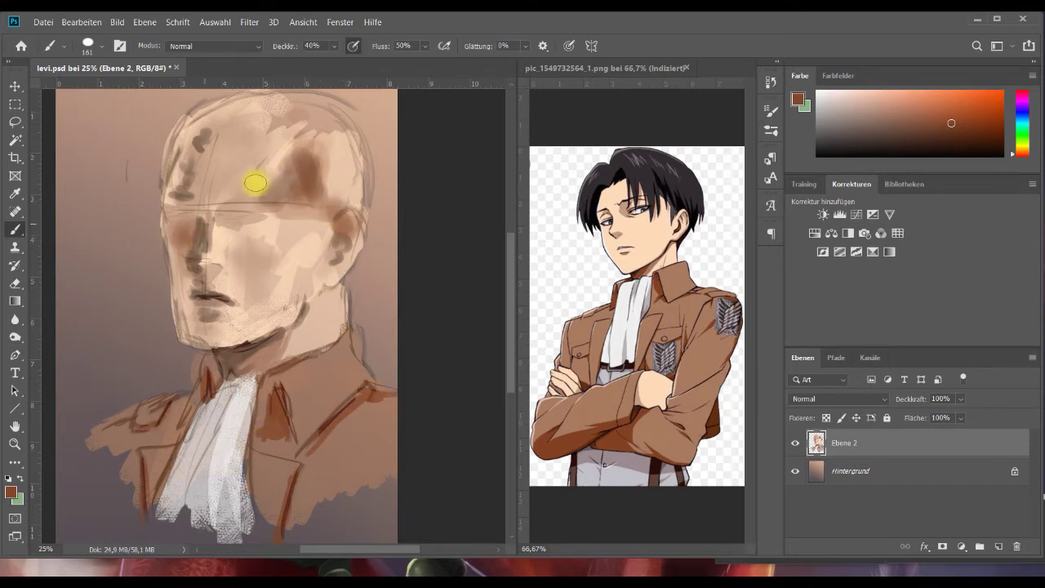
# Draw reddish-brown lines for the eyes and brows with the 40 px hard elliptical brush.
pyautogui.click(91, 46)
pyautogui.doubleClick(171, 205)
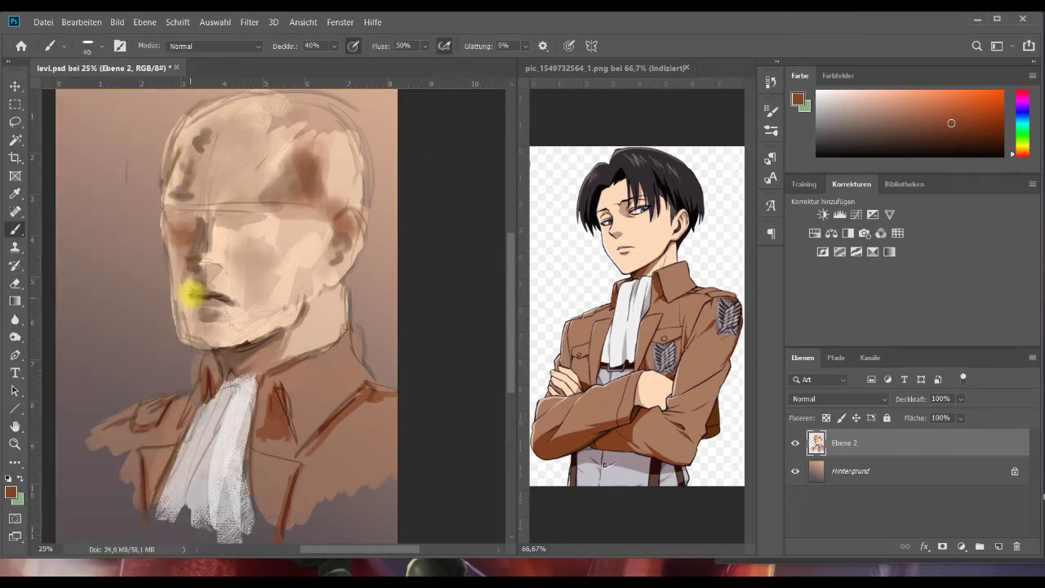
pyautogui.press('e')
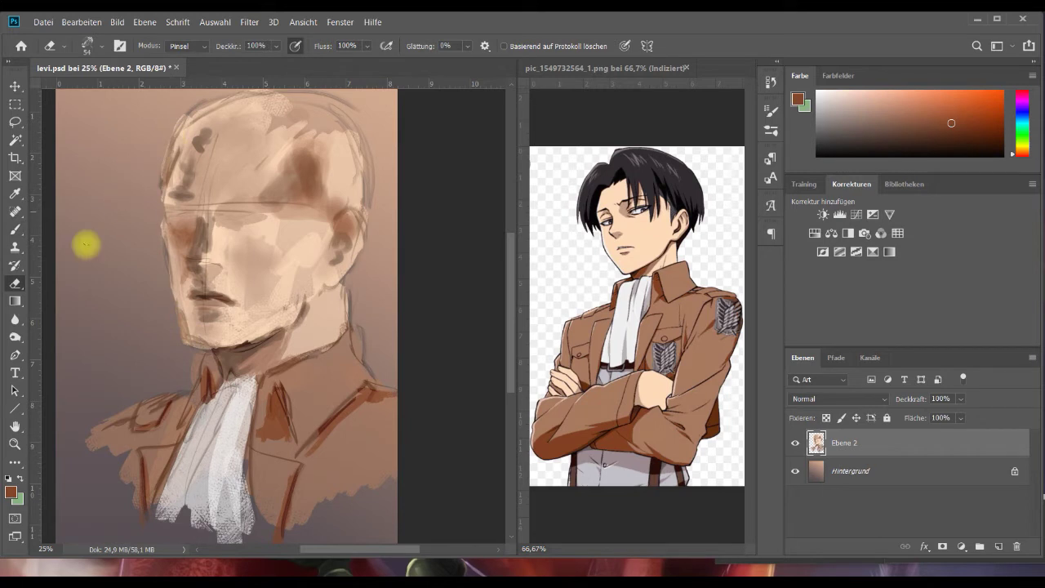
pyautogui.press('b')
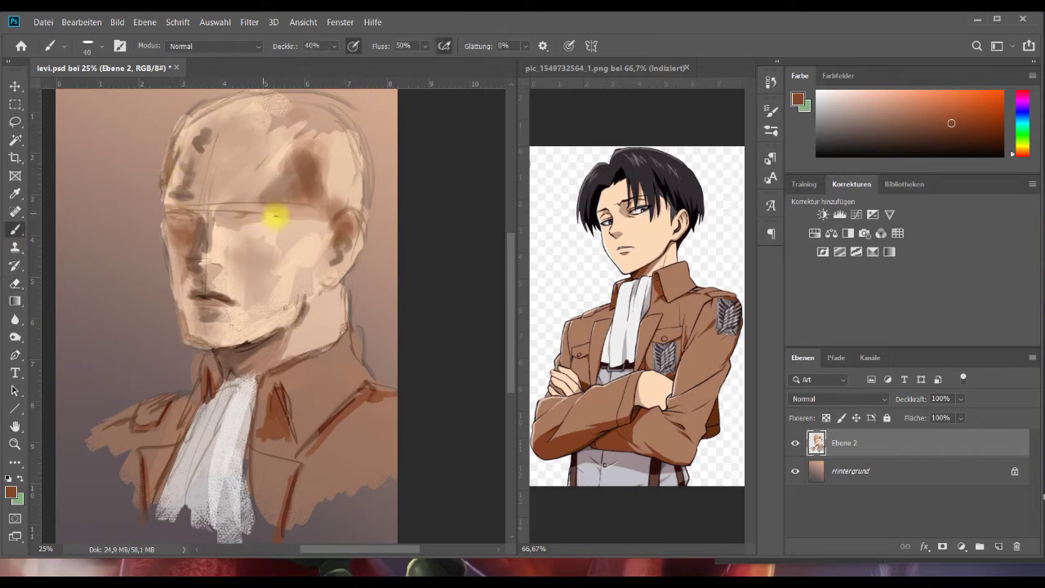
pyautogui.moveTo(225, 205); pyautogui.dragTo(266, 201)
pyautogui.moveTo(165, 192); pyautogui.dragTo(190, 204)
# Sketch the sideburn, the front strands and the outer contour of the hair in the same reddish brown.
pyautogui.moveTo(316, 211); pyautogui.dragTo(314, 246)
pyautogui.moveTo(260, 193)
pyautogui.mouseDown()
pyautogui.moveTo(252, 123)
pyautogui.moveTo(227, 125)
pyautogui.moveTo(154, 207)
pyautogui.mouseUp()
pyautogui.moveTo(258, 135); pyautogui.dragTo(263, 216)
pyautogui.moveTo(358, 122)
pyautogui.mouseDown()
pyautogui.moveTo(385, 175)
pyautogui.moveTo(369, 230)
pyautogui.mouseUp()
# Use the Oil Pastel Large 2 brush to paint dark brown accents along the hairline, sideburn and far eye, plus orange over the forehead.
pyautogui.keyDown('alt'); pyautogui.click(212, 386); pyautogui.keyUp('alt')
pyautogui.rightClick(280, 427)
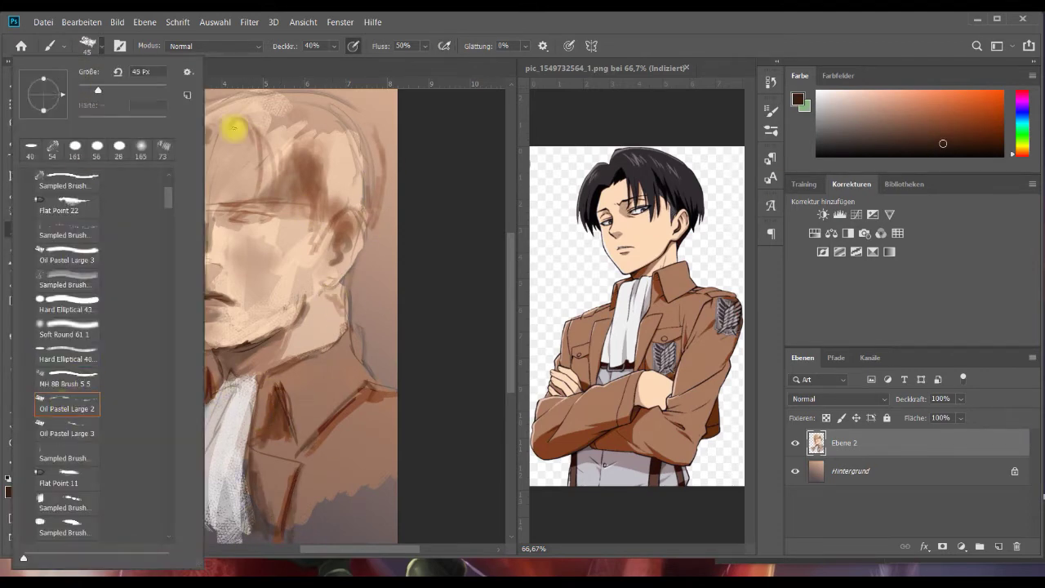
pyautogui.moveTo(249, 139); pyautogui.dragTo(264, 193)
pyautogui.moveTo(330, 220); pyautogui.dragTo(312, 250)
pyautogui.moveTo(189, 240); pyautogui.dragTo(183, 214)
pyautogui.click(934, 104)
pyautogui.moveTo(208, 140); pyautogui.dragTo(194, 203)
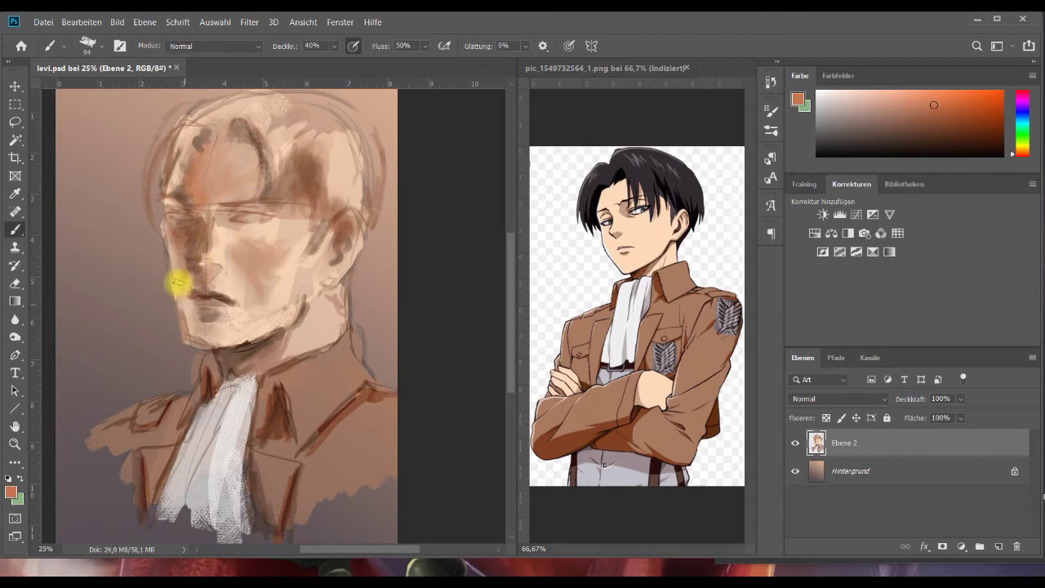
# Sample the dark hair colour from the reference and block in the hair mass over the crown and side of the head.
pyautogui.keyDown('alt'); pyautogui.click(653, 168); pyautogui.keyUp('alt')
pyautogui.click(101, 46)
pyautogui.click(81, 433)
pyautogui.click(101, 46)
pyautogui.moveTo(331, 147)
pyautogui.mouseDown()
pyautogui.moveTo(334, 207)
pyautogui.moveTo(352, 136)
pyautogui.moveTo(313, 145)
pyautogui.moveTo(366, 196)
pyautogui.moveTo(196, 114)
pyautogui.mouseUp()
# Paint the front hair strands on both sides of the parting and thick dark eyebrows with the 40 px hard elliptical brush.
pyautogui.click(90, 497)
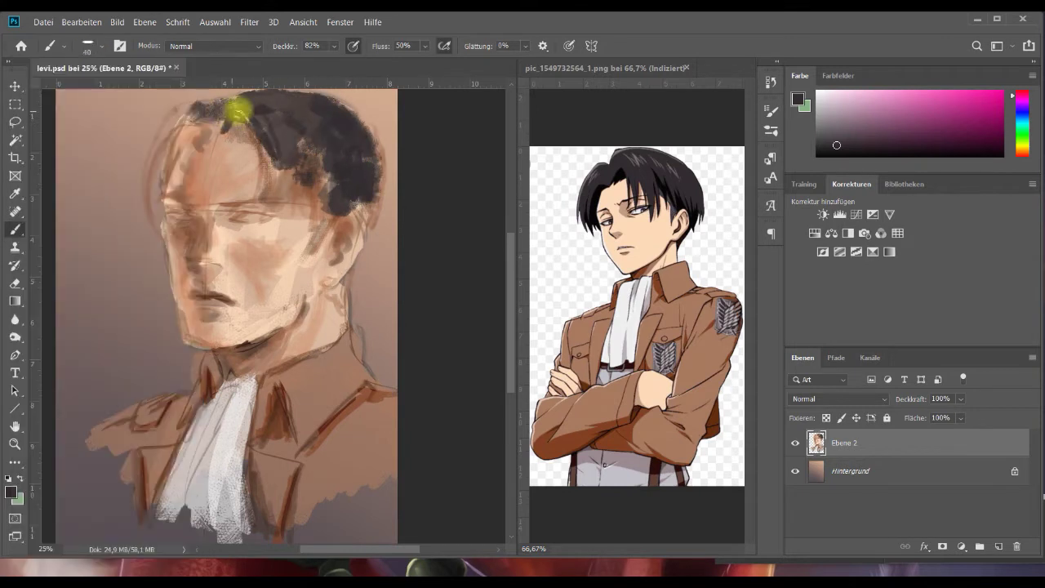
pyautogui.moveTo(235, 109); pyautogui.dragTo(266, 193)
pyautogui.moveTo(192, 123)
pyautogui.mouseDown()
pyautogui.moveTo(147, 193)
pyautogui.moveTo(147, 235)
pyautogui.moveTo(141, 182)
pyautogui.moveTo(145, 245)
pyautogui.mouseUp()
pyautogui.moveTo(151, 153)
pyautogui.mouseDown()
pyautogui.moveTo(180, 112)
pyautogui.moveTo(218, 122)
pyautogui.mouseUp()
pyautogui.moveTo(221, 204); pyautogui.dragTo(284, 200)
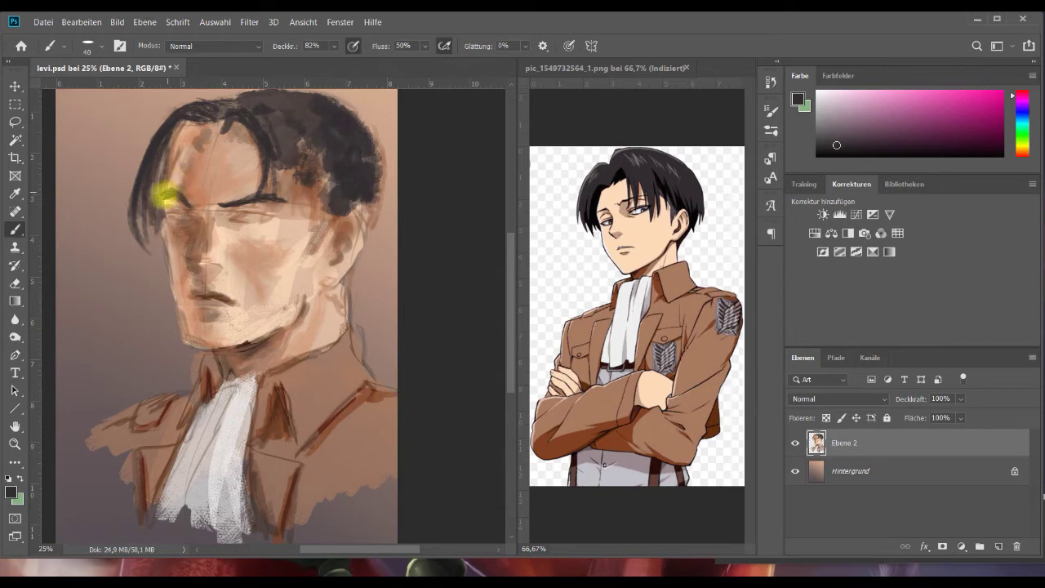
pyautogui.moveTo(165, 191)
pyautogui.mouseDown()
pyautogui.moveTo(222, 209)
pyautogui.moveTo(256, 198)
pyautogui.mouseUp()
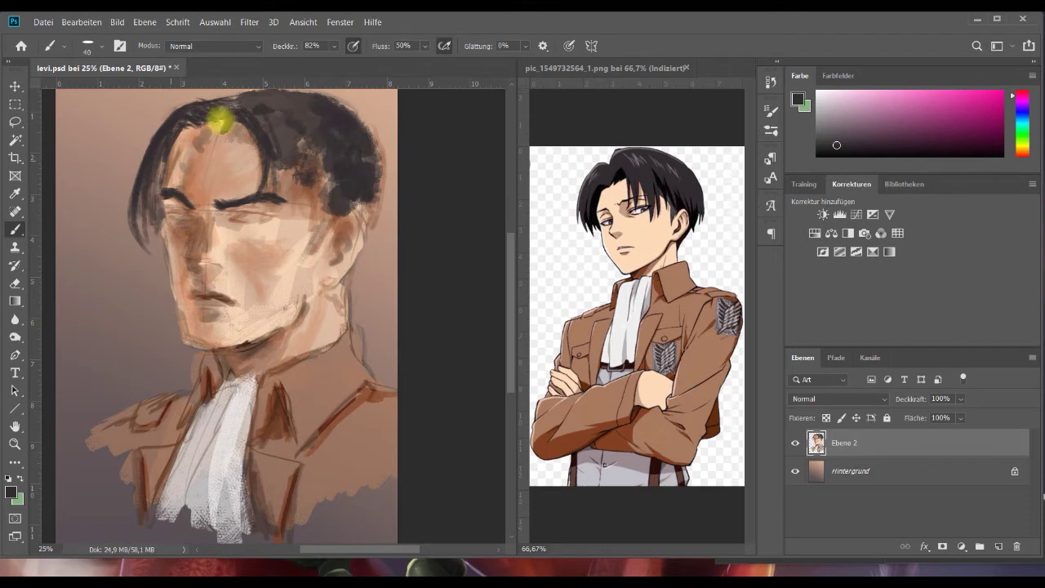
# Sample black from the reference and darken the roots at the parting, the fringe strands and the sideburn.
pyautogui.keyDown('alt'); pyautogui.click(617, 172); pyautogui.keyUp('alt')
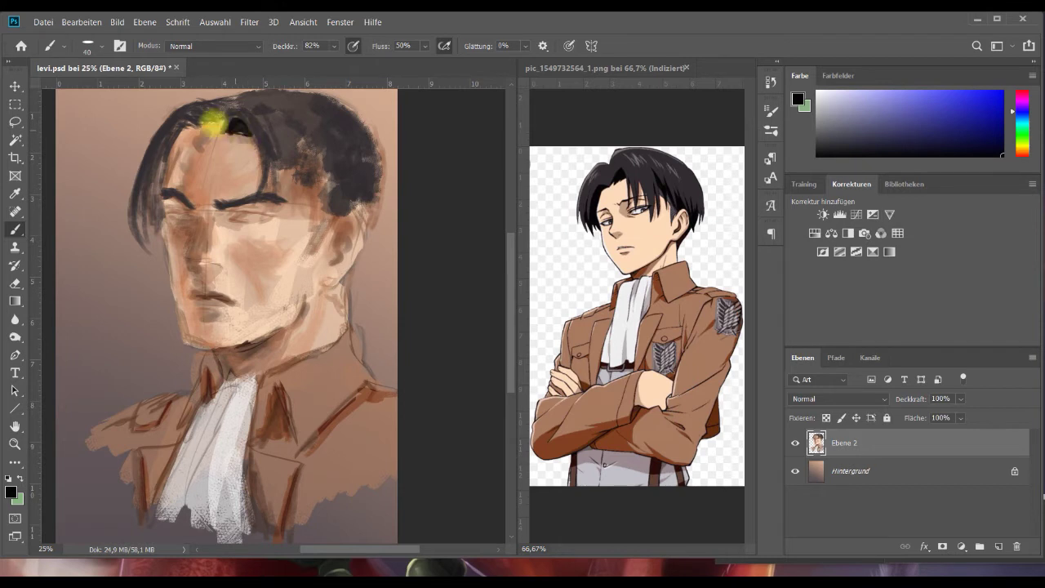
pyautogui.moveTo(199, 117)
pyautogui.mouseDown()
pyautogui.moveTo(204, 123)
pyautogui.moveTo(191, 118)
pyautogui.moveTo(178, 130)
pyautogui.mouseUp()
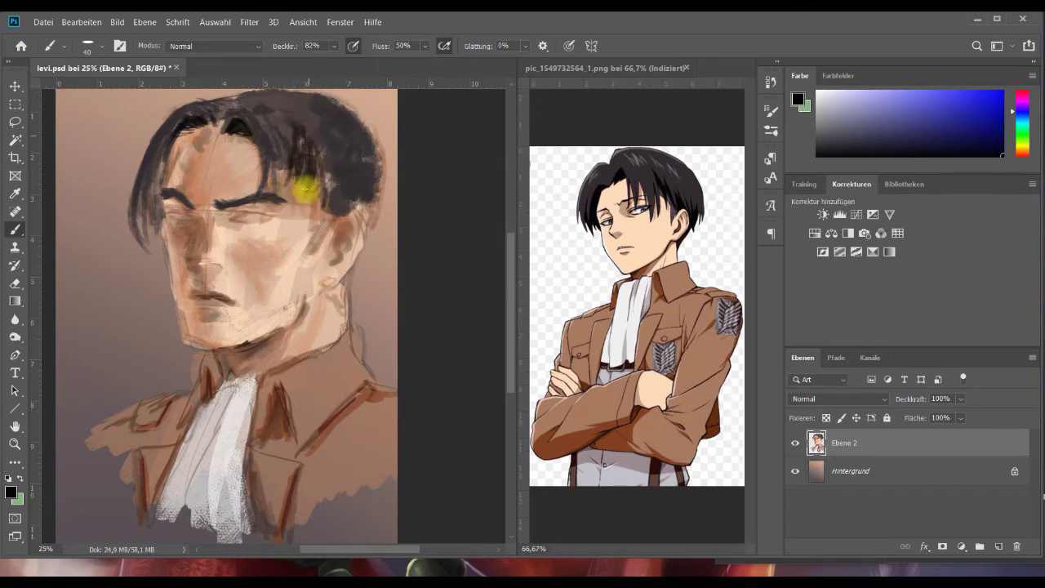
pyautogui.moveTo(320, 176)
pyautogui.mouseDown()
pyautogui.moveTo(323, 218)
pyautogui.moveTo(332, 203)
pyautogui.moveTo(314, 245)
pyautogui.mouseUp()
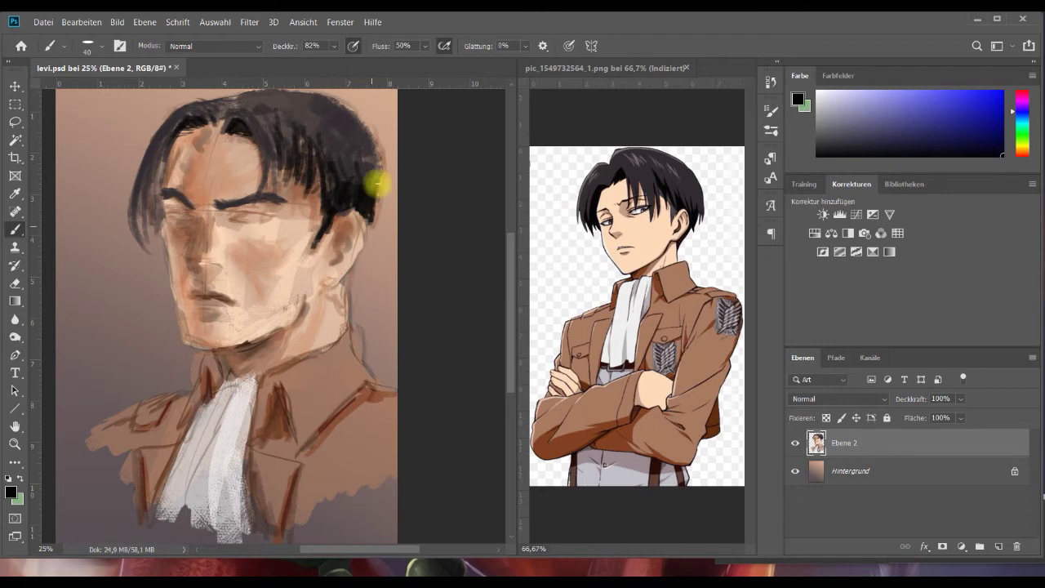
# Paint dark blue accents inside the ear and along both eyes.
pyautogui.click(984, 140)
pyautogui.moveTo(331, 241); pyautogui.dragTo(337, 263)
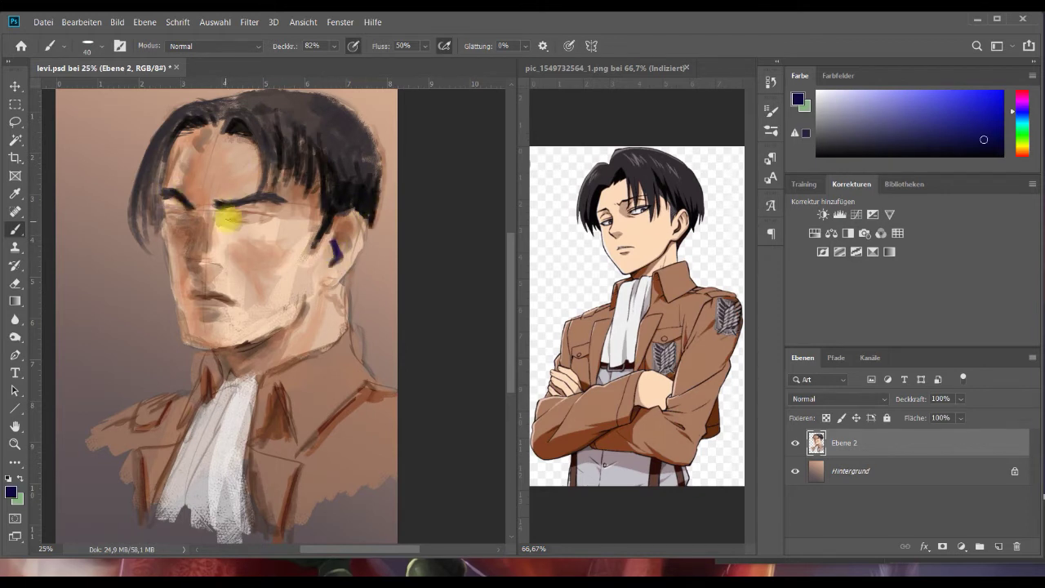
pyautogui.moveTo(233, 214); pyautogui.dragTo(250, 213)
pyautogui.moveTo(170, 211)
pyautogui.mouseDown()
pyautogui.moveTo(192, 233)
pyautogui.moveTo(181, 258)
pyautogui.mouseUp()
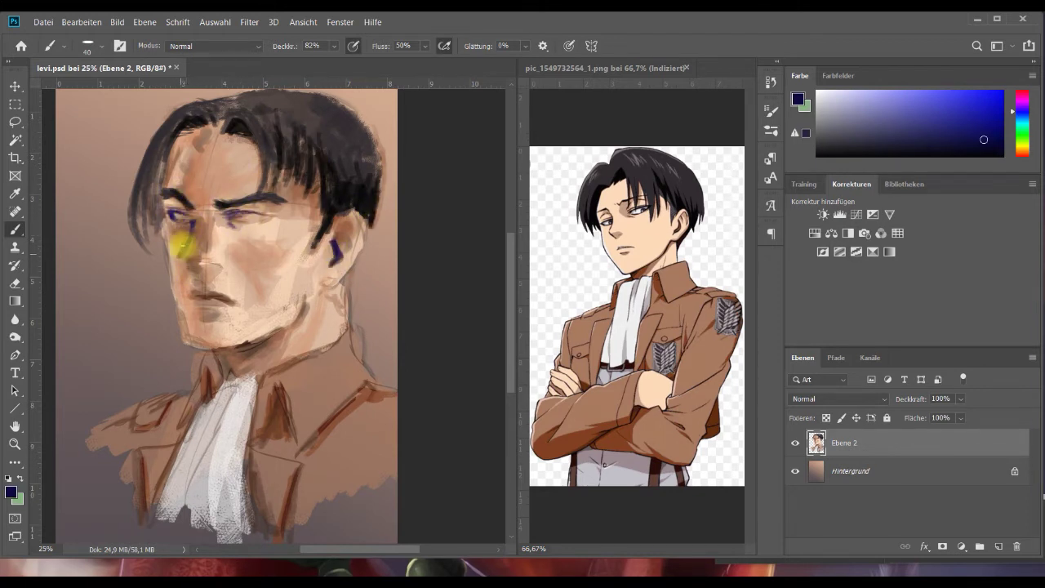
# Sample a brown from the face shadow, adjust it and define the shadows of the eye sockets, nose and mouth.
pyautogui.keyDown('alt'); pyautogui.click(186, 251); pyautogui.keyUp('alt')
pyautogui.click(912, 128)
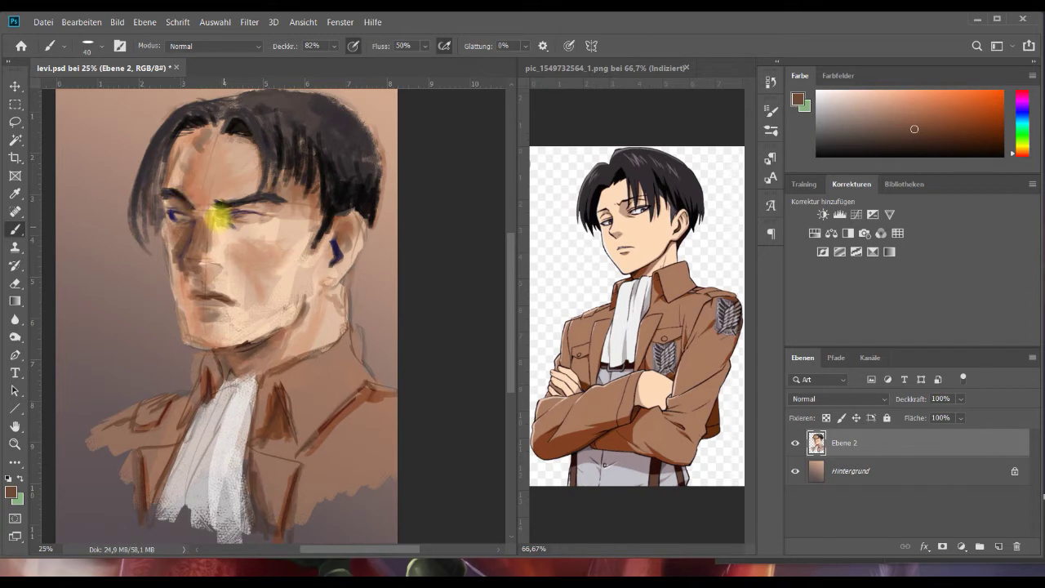
pyautogui.moveTo(194, 276)
pyautogui.mouseDown()
pyautogui.moveTo(186, 291)
pyautogui.moveTo(208, 314)
pyautogui.mouseUp()
# Add a new layer above the painting layer and save the document.
pyautogui.click(998, 546)
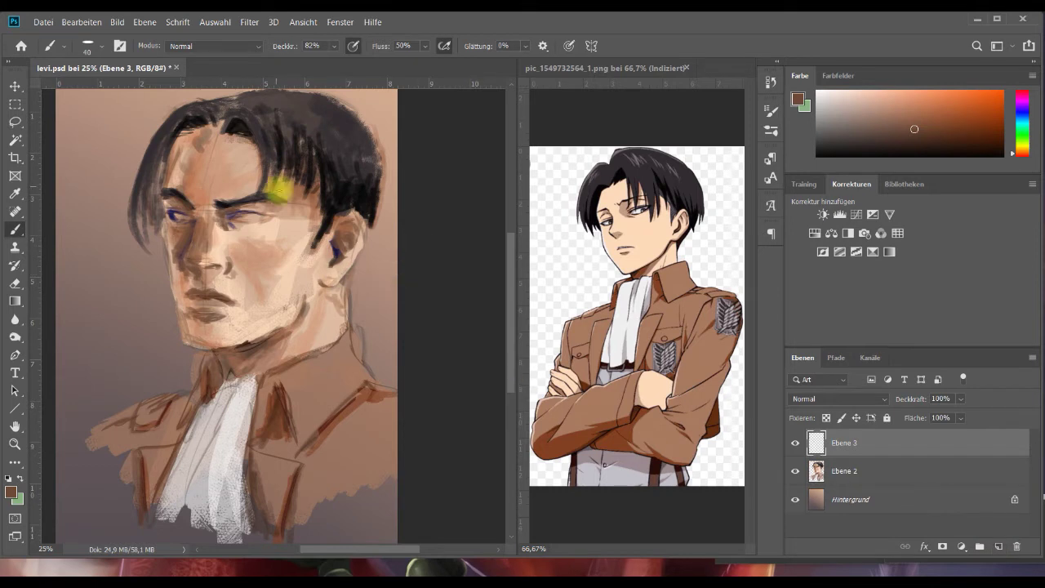
pyautogui.hotkey('ctrl', 's')
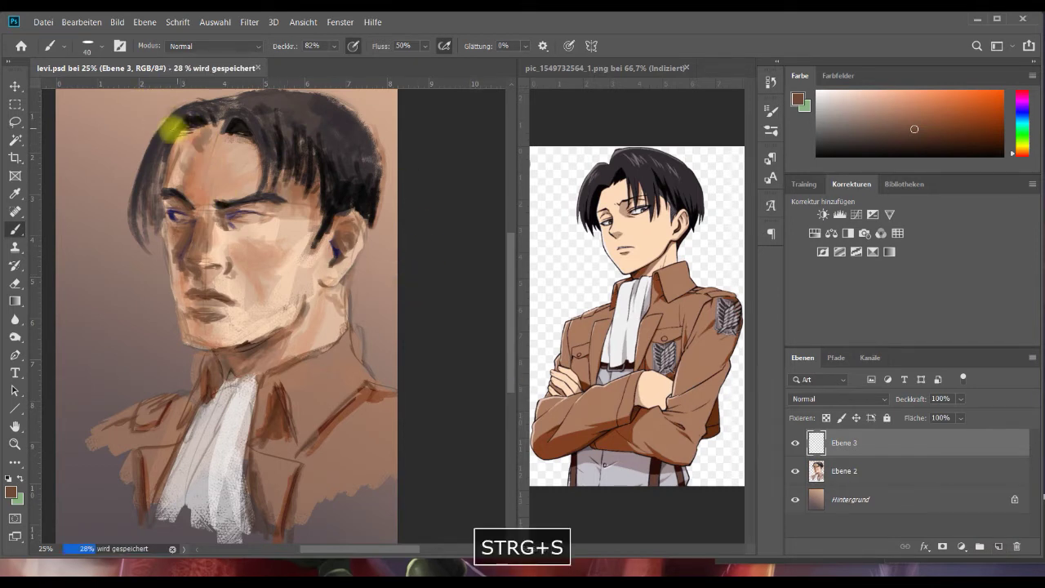
# Switch to the MH 8B Brush 5 13 brush at 124 px.
pyautogui.click(103, 49)
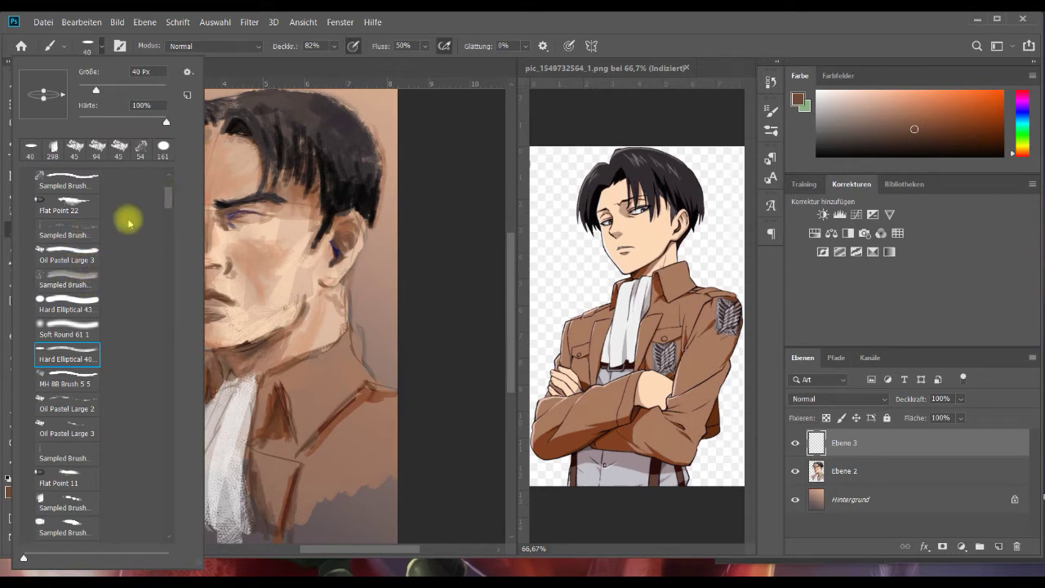
pyautogui.moveTo(167, 200); pyautogui.dragTo(163, 187)
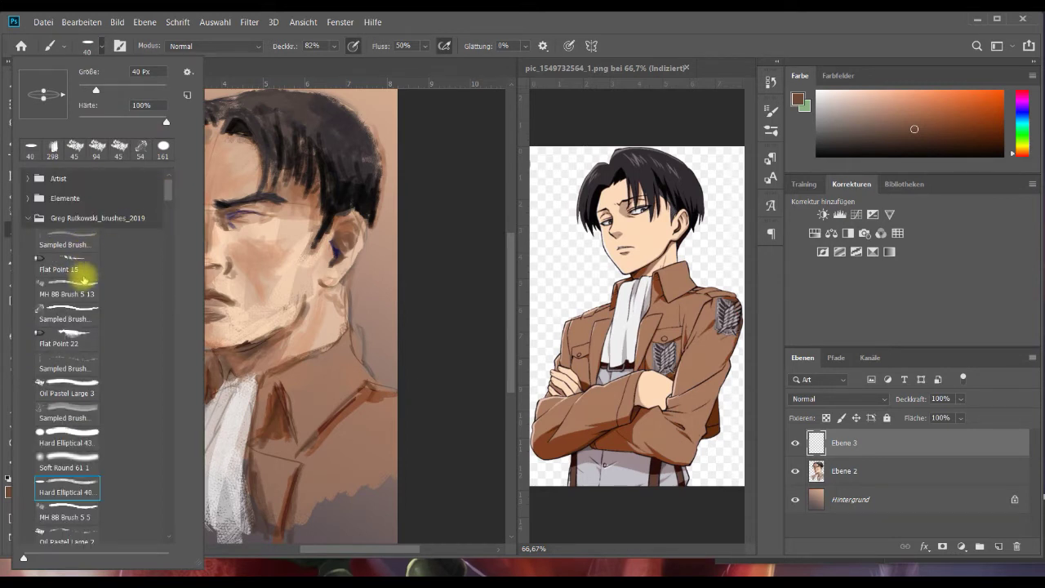
pyautogui.click(88, 291)
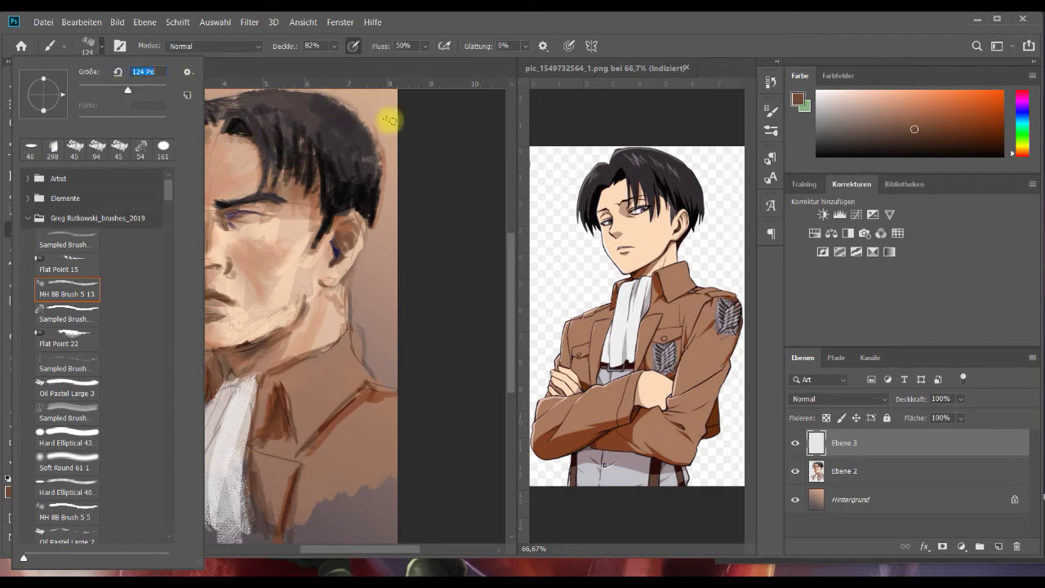
pyautogui.click(445, 143)
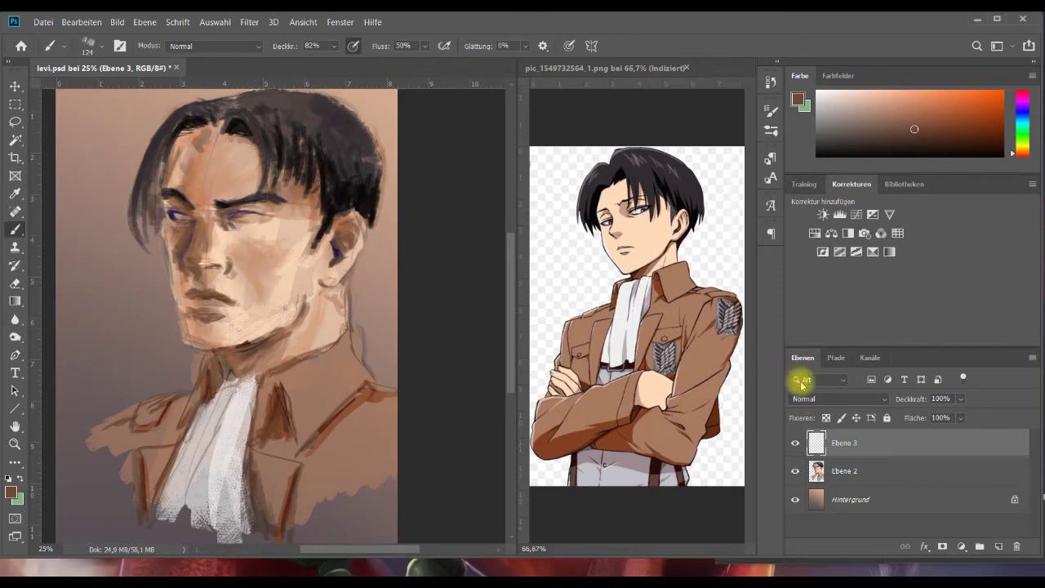
# Clip the new empty layer to the painting layer and set its blend mode to Multiply (Multiplizieren).
pyautogui.rightClick(839, 443)
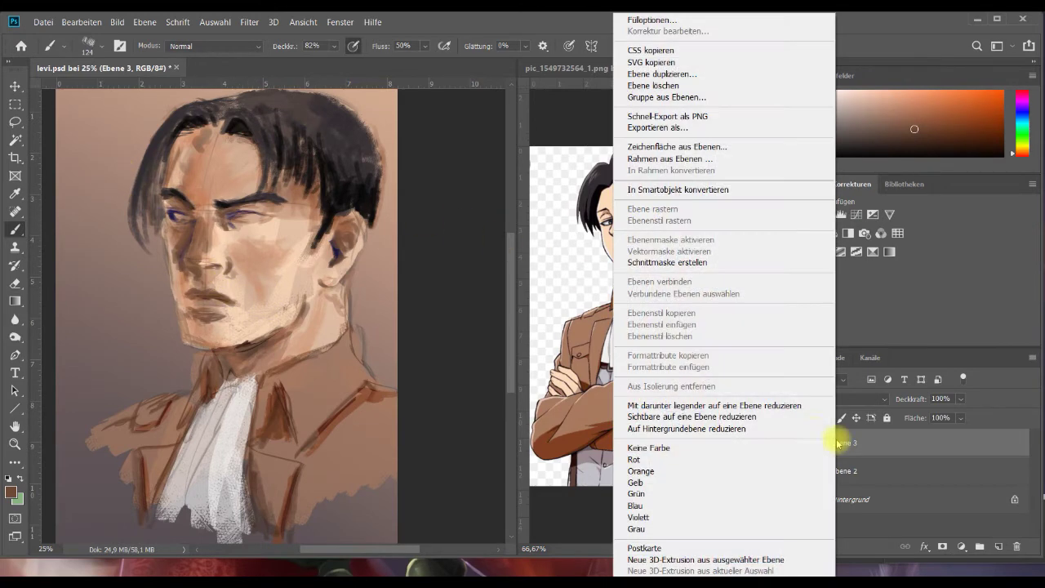
pyautogui.click(695, 262)
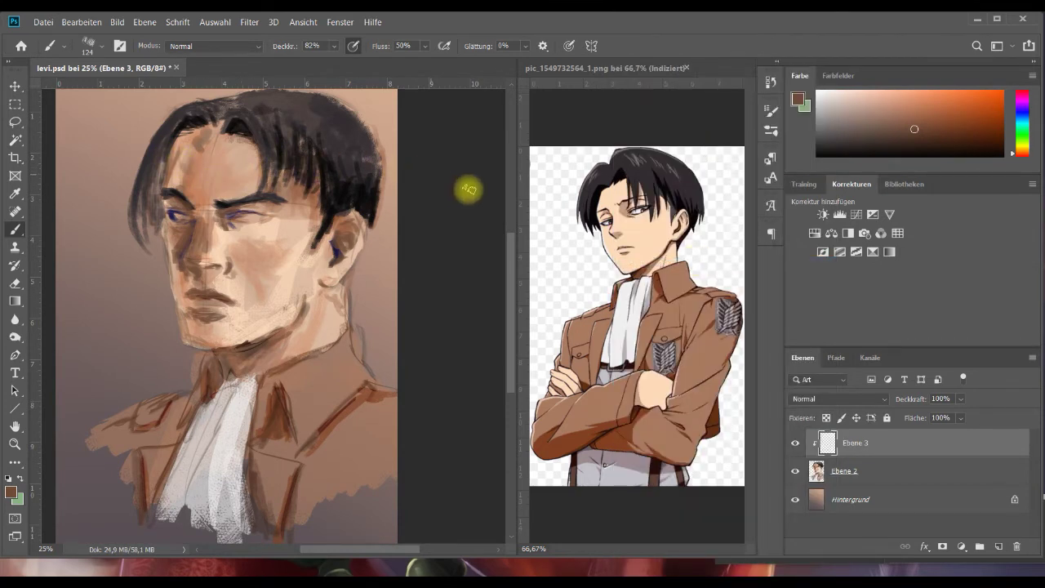
pyautogui.click(804, 399)
pyautogui.click(809, 283)
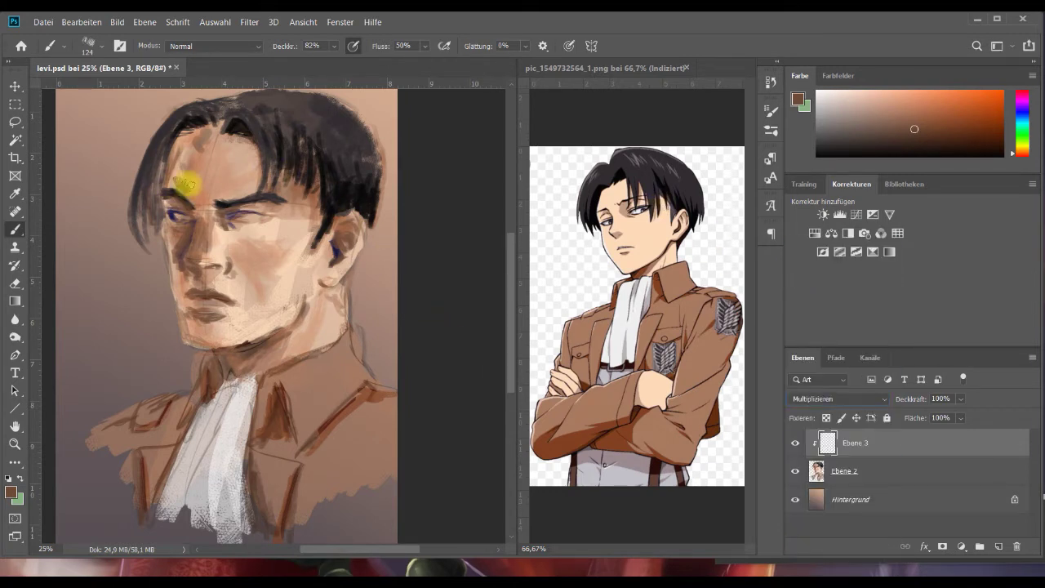
# Paint brown shadows over the forehead and the far side of the face on the clipped layer, setting its fill to 83%.
pyautogui.moveTo(187, 165); pyautogui.dragTo(196, 178)
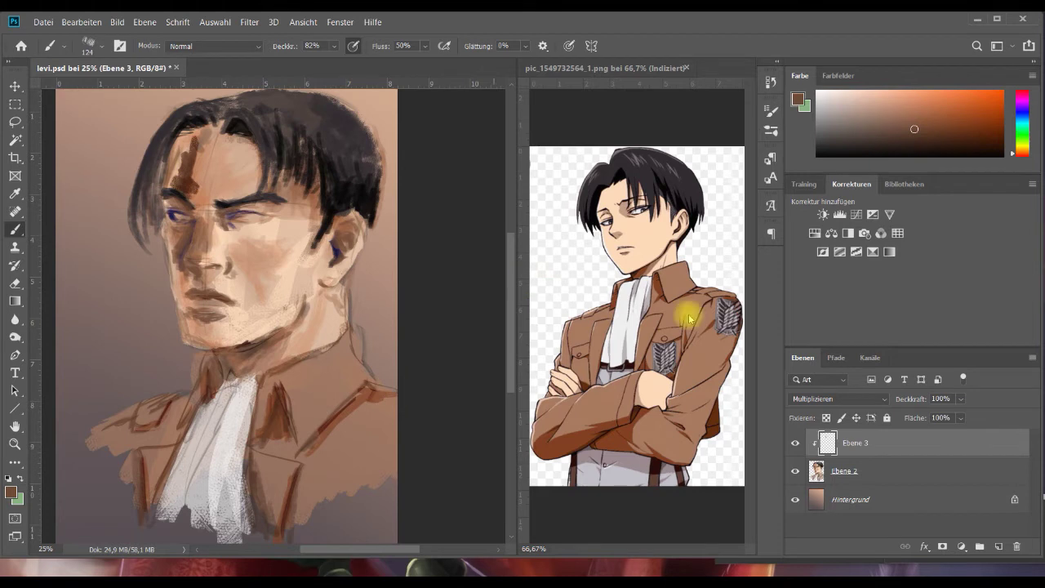
pyautogui.click(961, 417)
pyautogui.moveTo(980, 434); pyautogui.dragTo(964, 433)
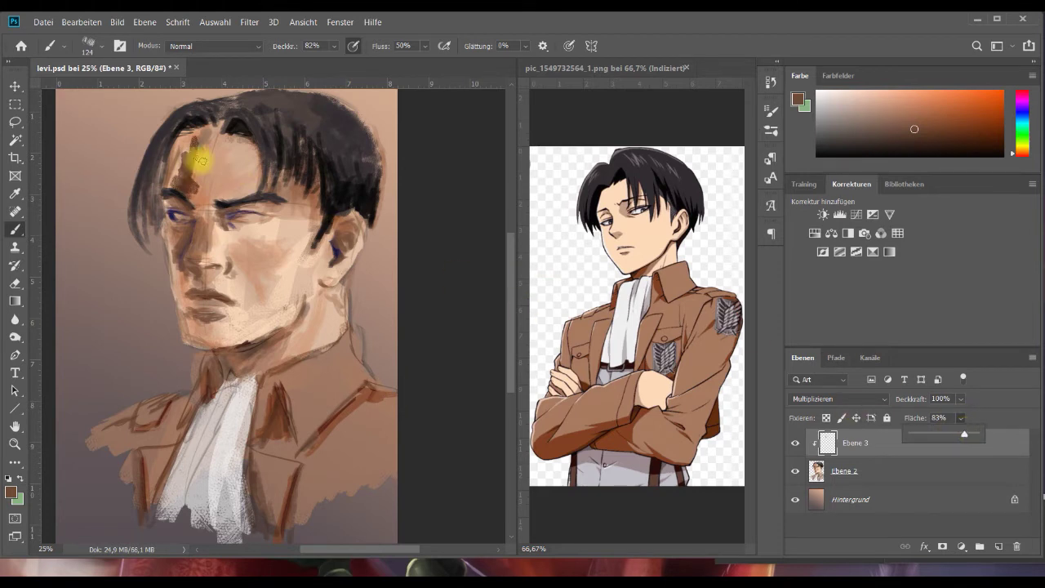
pyautogui.moveTo(211, 141)
pyautogui.mouseDown()
pyautogui.moveTo(192, 139)
pyautogui.moveTo(209, 153)
pyautogui.mouseUp()
pyautogui.moveTo(193, 202)
pyautogui.mouseDown()
pyautogui.moveTo(192, 262)
pyautogui.moveTo(208, 284)
pyautogui.moveTo(162, 266)
pyautogui.moveTo(196, 266)
pyautogui.moveTo(167, 234)
pyautogui.moveTo(178, 241)
pyautogui.moveTo(207, 217)
pyautogui.moveTo(175, 211)
pyautogui.moveTo(184, 140)
pyautogui.moveTo(167, 188)
pyautogui.moveTo(246, 163)
pyautogui.moveTo(289, 176)
pyautogui.moveTo(226, 147)
pyautogui.moveTo(254, 141)
pyautogui.mouseUp()
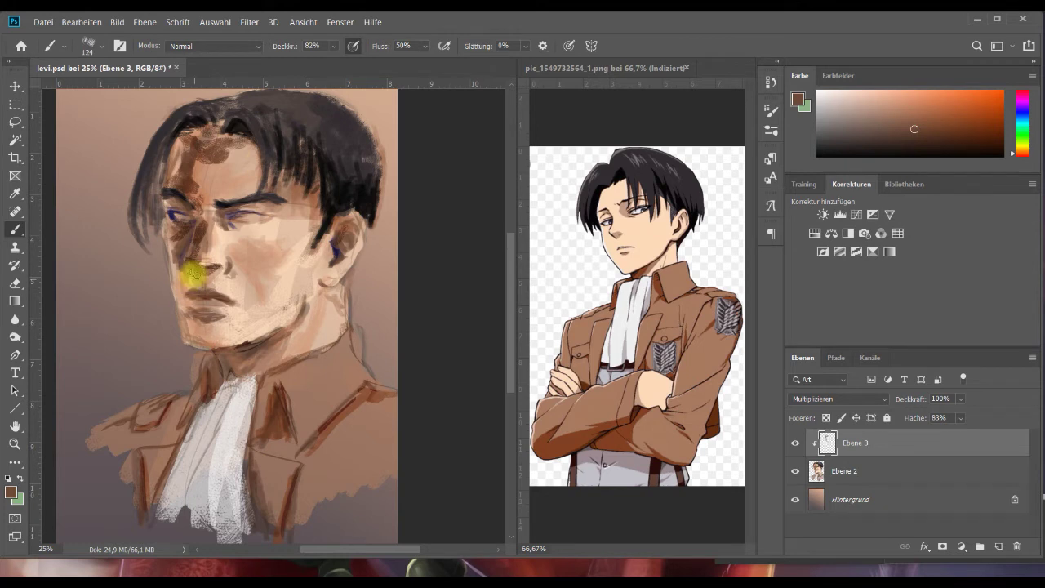
# Paint multiplied shadows over the nose, mouth, near eye and jacket shoulder, and shade the cheek and jaw with sampled skin tones.
pyautogui.moveTo(208, 334)
pyautogui.mouseDown()
pyautogui.moveTo(224, 357)
pyautogui.moveTo(169, 406)
pyautogui.moveTo(75, 443)
pyautogui.moveTo(155, 426)
pyautogui.moveTo(201, 430)
pyautogui.moveTo(184, 510)
pyautogui.moveTo(272, 401)
pyautogui.moveTo(186, 481)
pyautogui.mouseUp()
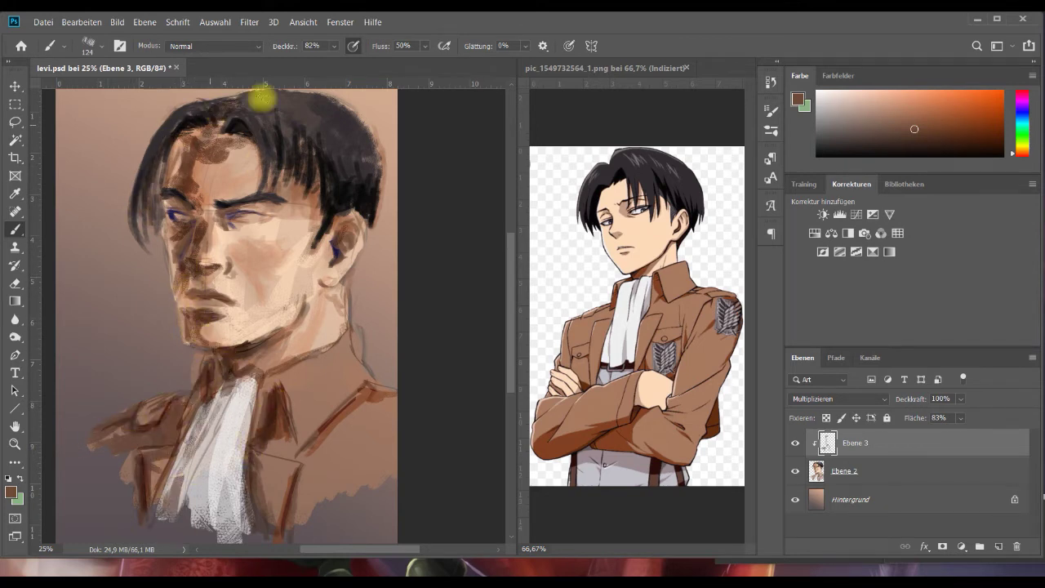
pyautogui.moveTo(222, 218); pyautogui.dragTo(235, 214)
pyautogui.keyDown('alt'); pyautogui.click(267, 237); pyautogui.keyUp('alt')
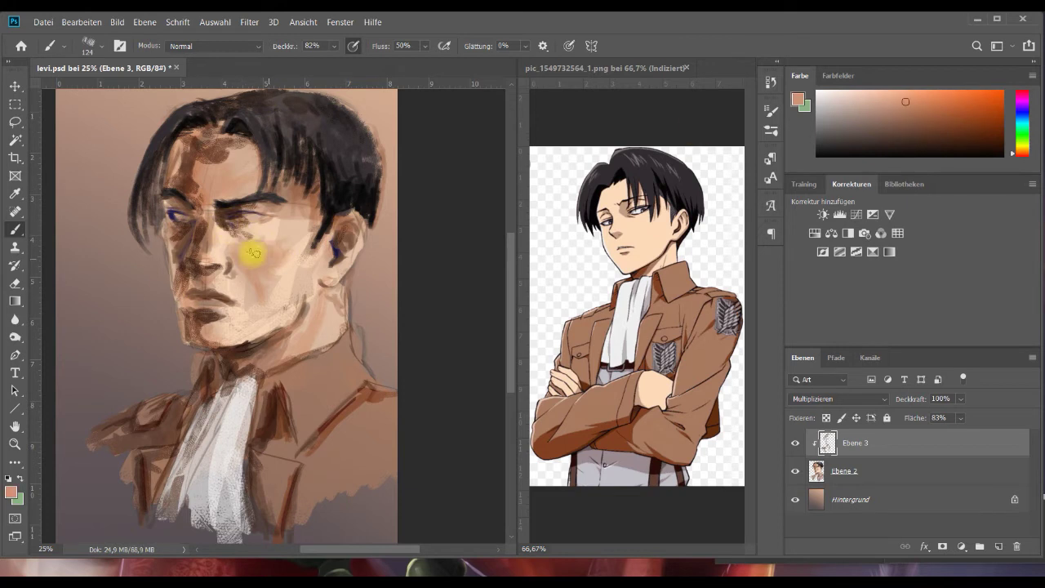
pyautogui.keyDown('alt'); pyautogui.click(269, 308); pyautogui.keyUp('alt')
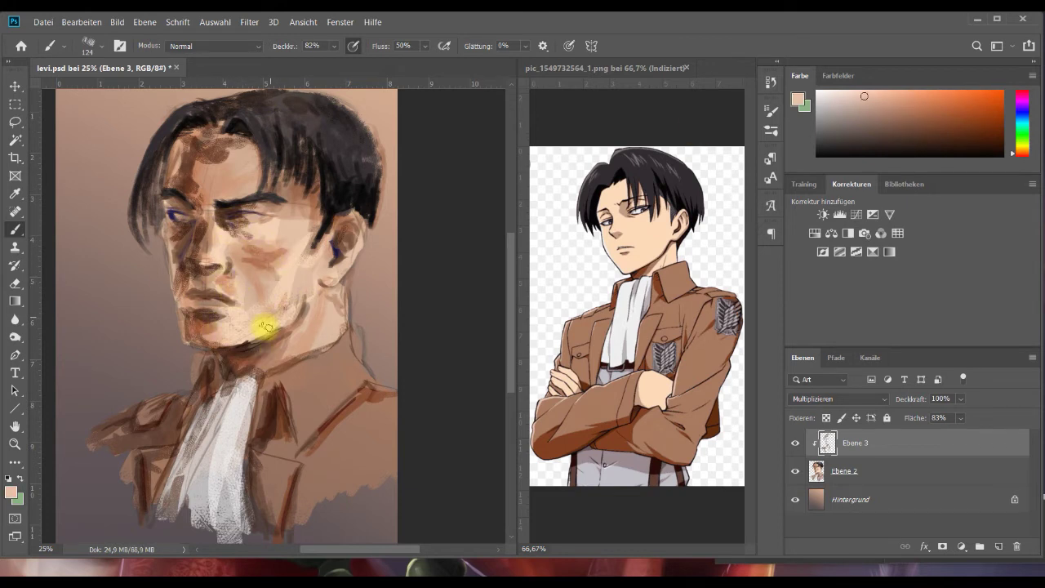
pyautogui.keyDown('alt'); pyautogui.click(276, 287); pyautogui.keyUp('alt')
pyautogui.moveTo(327, 241)
pyautogui.mouseDown()
pyautogui.moveTo(291, 310)
pyautogui.moveTo(237, 336)
pyautogui.mouseUp()
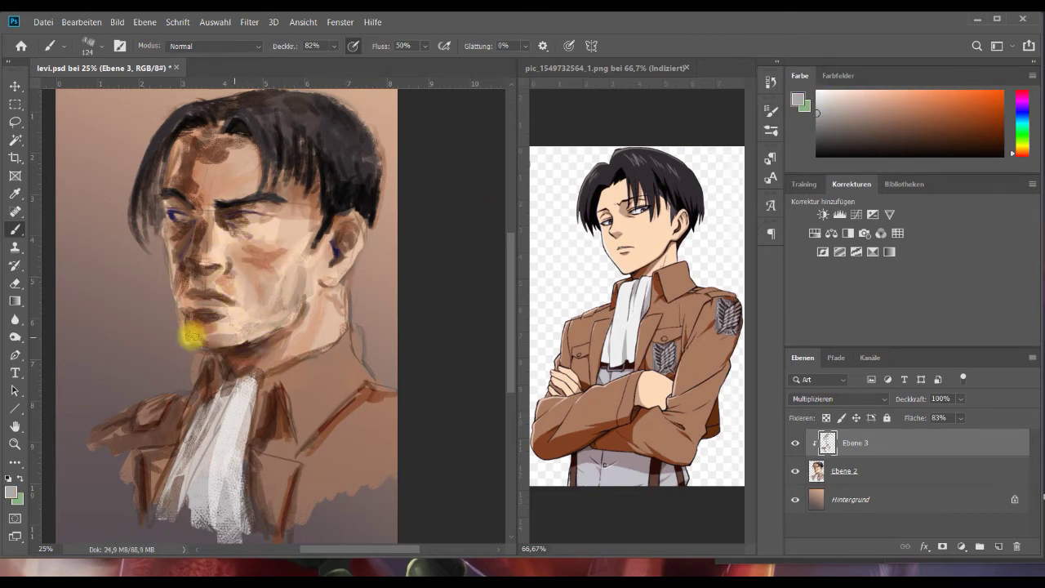
# Shade around the mouth and eyes with an 81 px brush in sampled browns, and merge the shadow layer into the painting layer.
pyautogui.keyDown('alt'); pyautogui.click(205, 303); pyautogui.keyUp('alt')
pyautogui.keyDown('alt'); pyautogui.rightClick(389, 305); pyautogui.keyUp('alt')
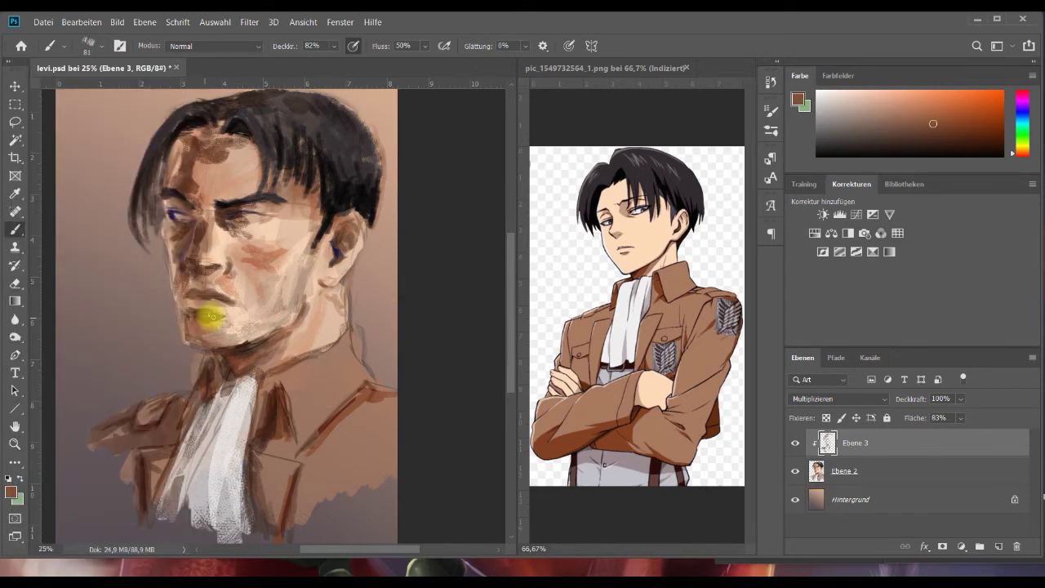
pyautogui.keyDown('alt'); pyautogui.click(268, 201); pyautogui.keyUp('alt')
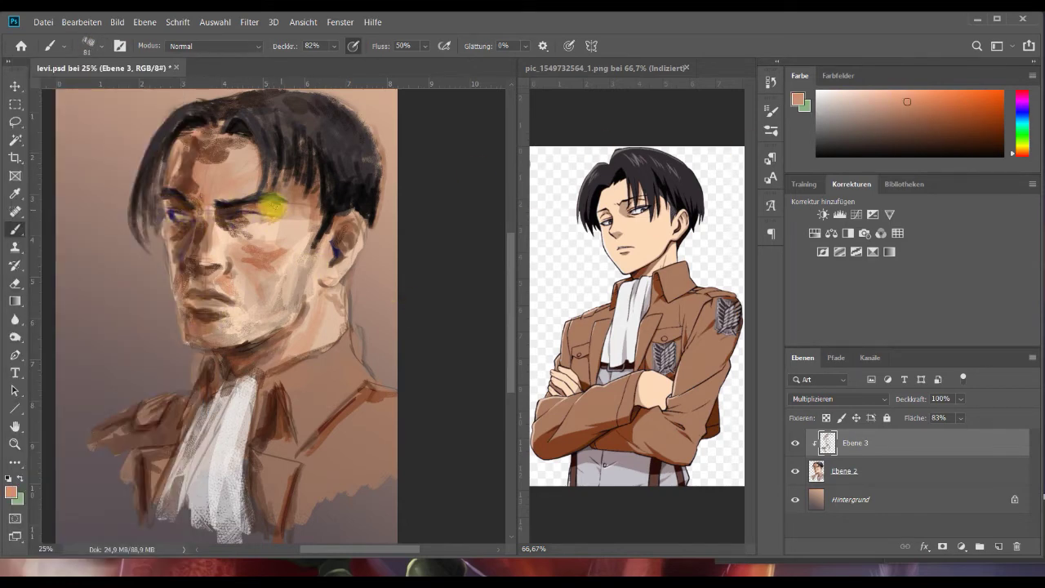
pyautogui.keyDown('alt'); pyautogui.click(182, 182); pyautogui.keyUp('alt')
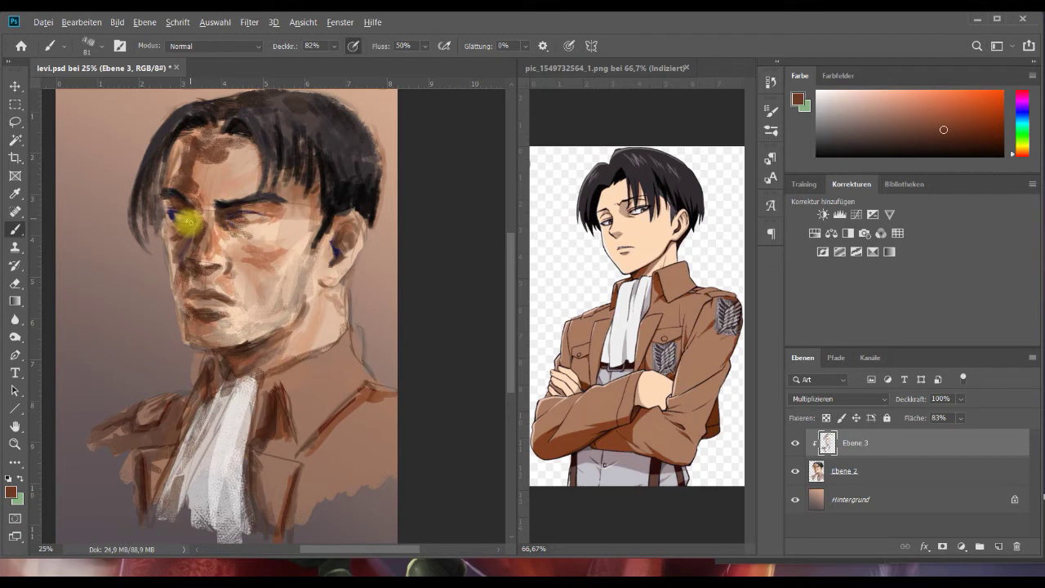
pyautogui.hotkey('ctrl', 'e')
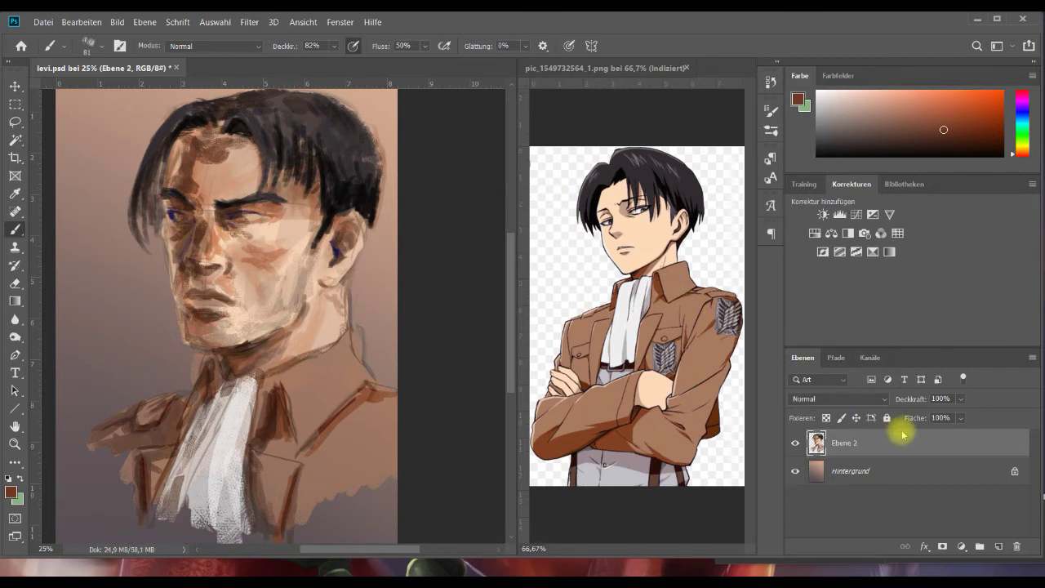
# Add a new layer with the Screen blend mode (Negativ multiplizieren) and clip it to the painting layer.
pyautogui.click(997, 546)
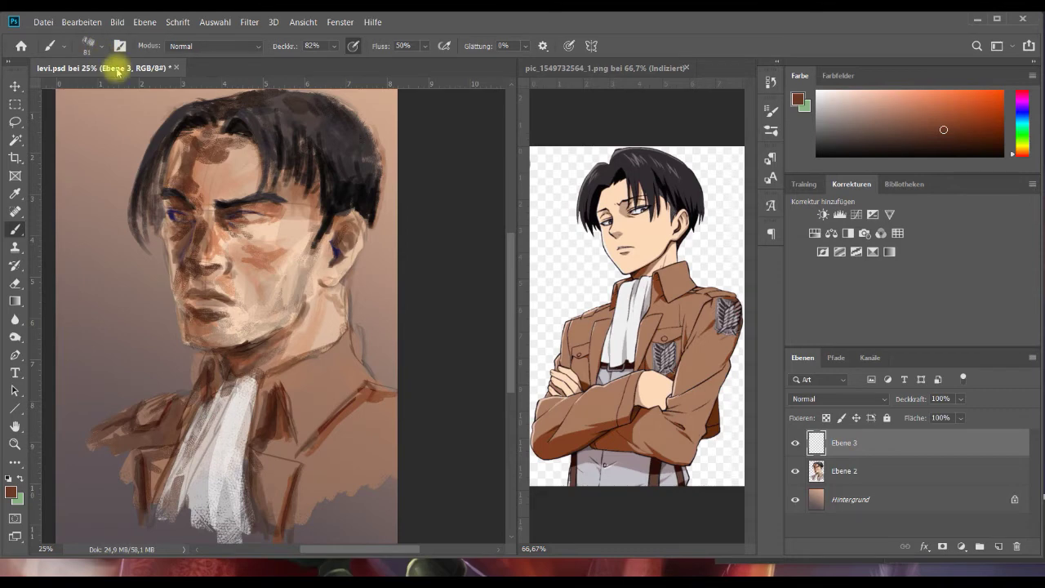
pyautogui.click(812, 398)
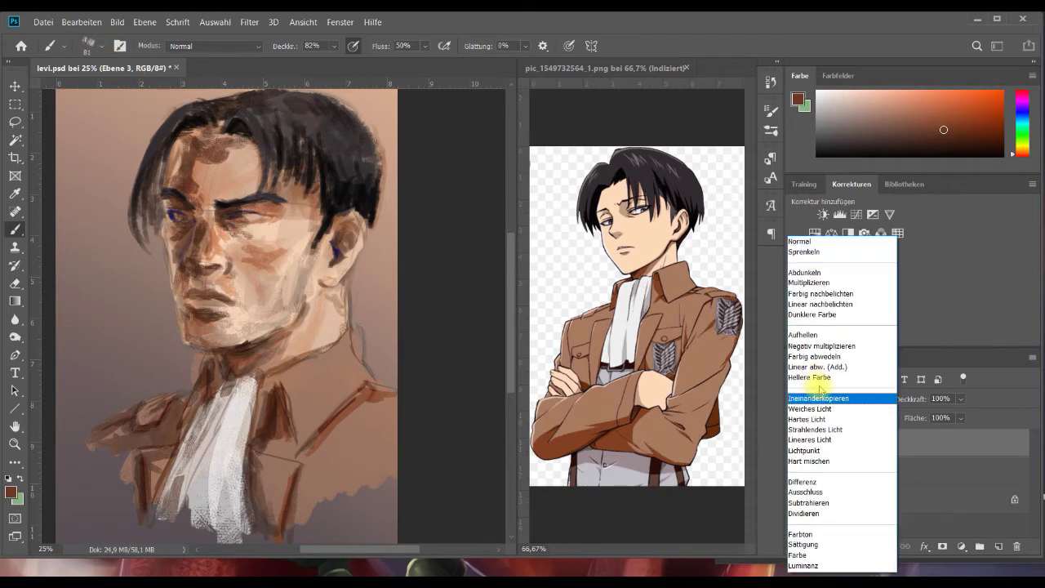
pyautogui.click(839, 346)
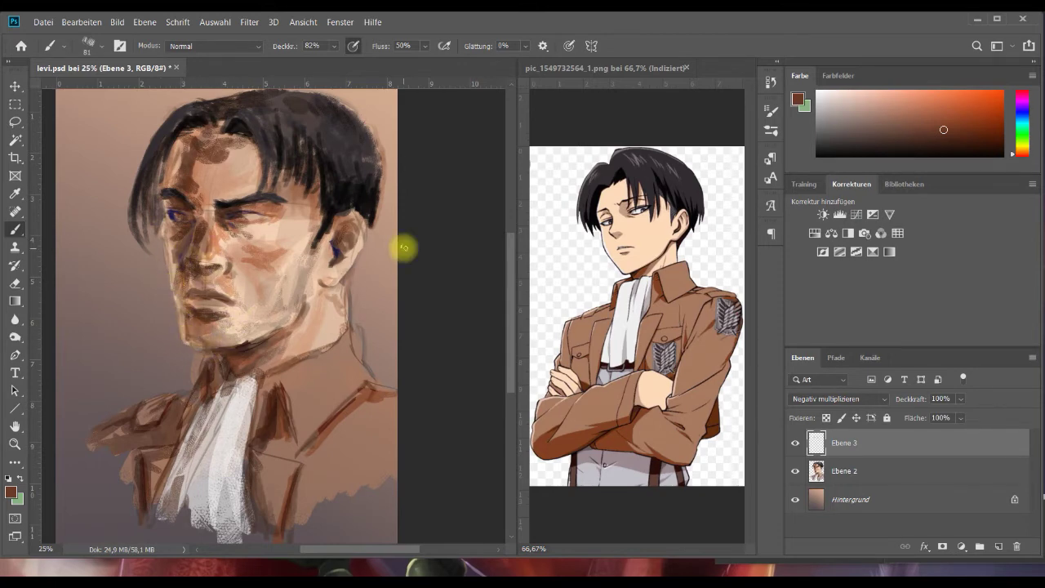
pyautogui.rightClick(842, 454)
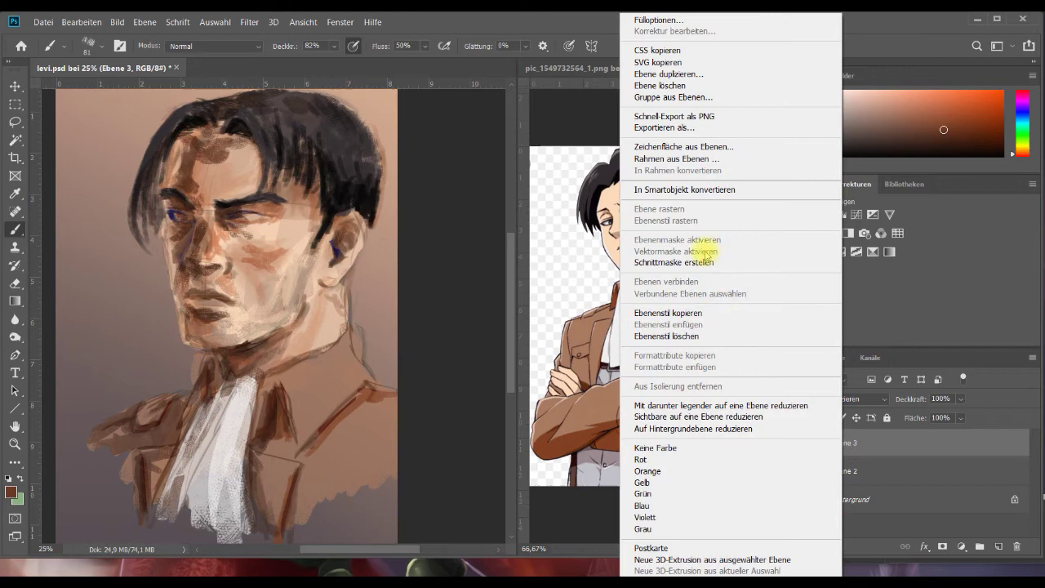
pyautogui.click(702, 262)
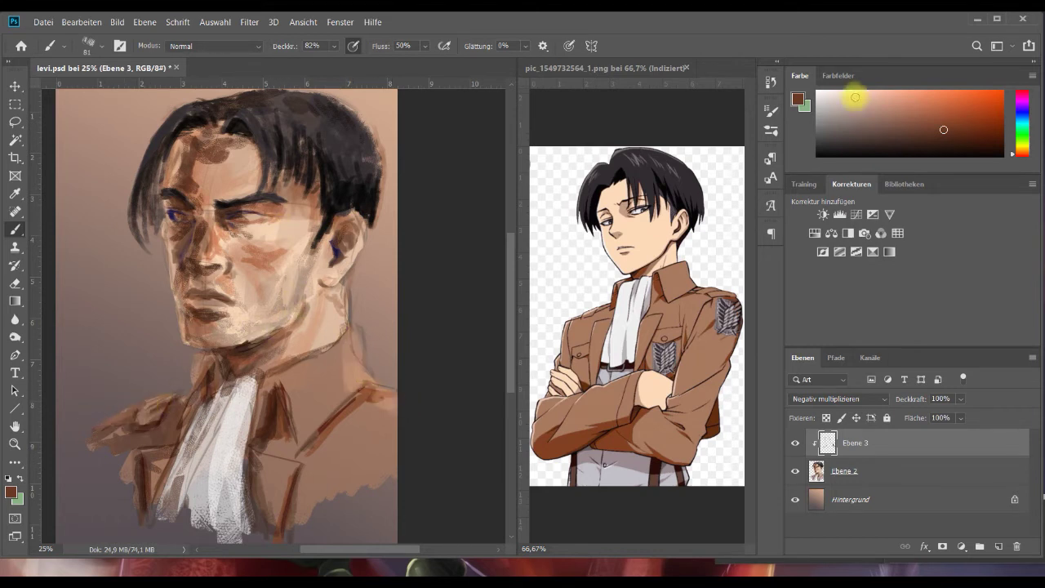
# Set the clipped layer to Linear abw. (Add.) with 48% fill and paint light accents on the cheek, forehead, neck and nose.
pyautogui.click(845, 399)
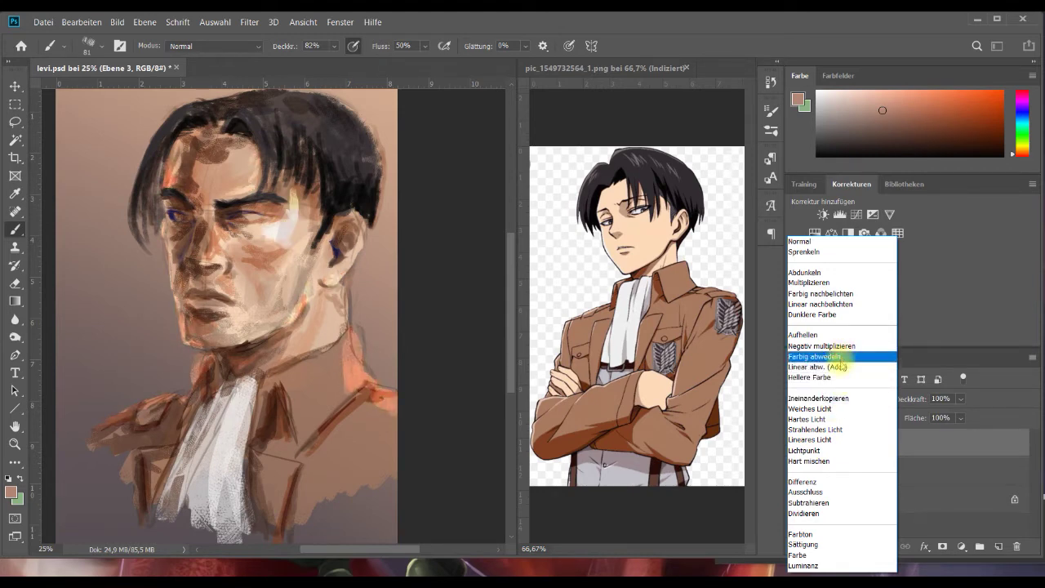
pyautogui.click(835, 367)
pyautogui.click(959, 418)
pyautogui.moveTo(943, 436); pyautogui.dragTo(940, 436)
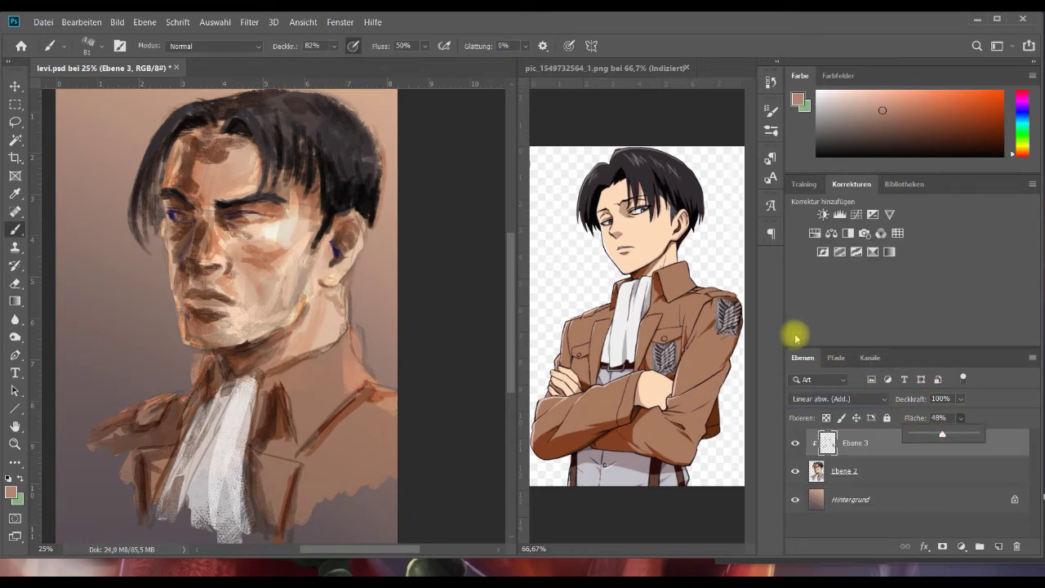
pyautogui.moveTo(294, 292)
pyautogui.mouseDown()
pyautogui.moveTo(288, 327)
pyautogui.moveTo(313, 349)
pyautogui.mouseUp()
pyautogui.moveTo(204, 251); pyautogui.dragTo(216, 225)
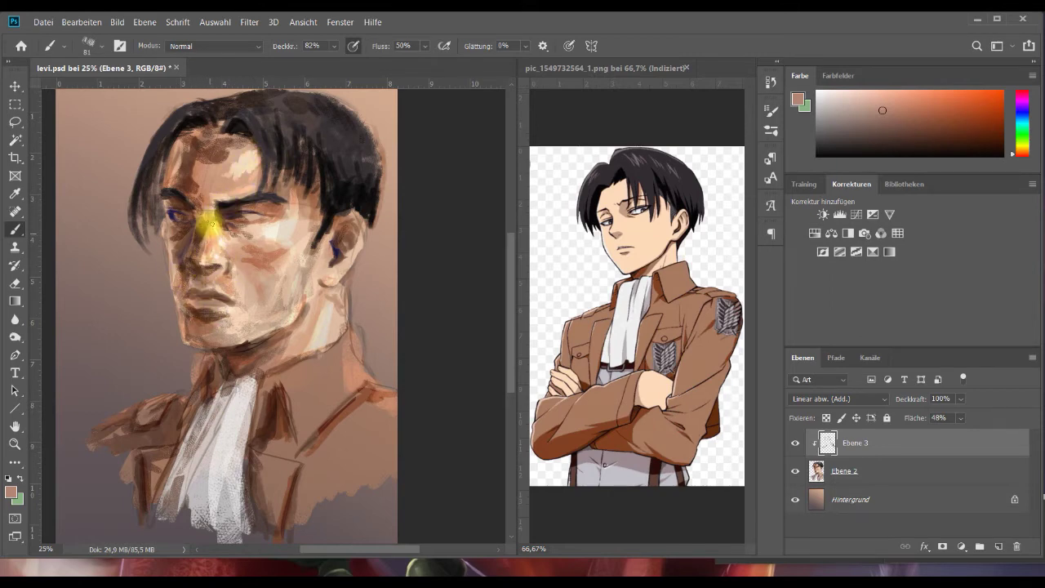
# Try other brush presets at 81 px and add textured light strokes to the face, ear and jacket.
pyautogui.click(85, 51)
pyautogui.doubleClick(79, 261)
pyautogui.scroll(1, 195, 216)
pyautogui.moveTo(193, 215); pyautogui.dragTo(168, 247)
pyautogui.click(87, 51)
pyautogui.doubleClick(75, 240)
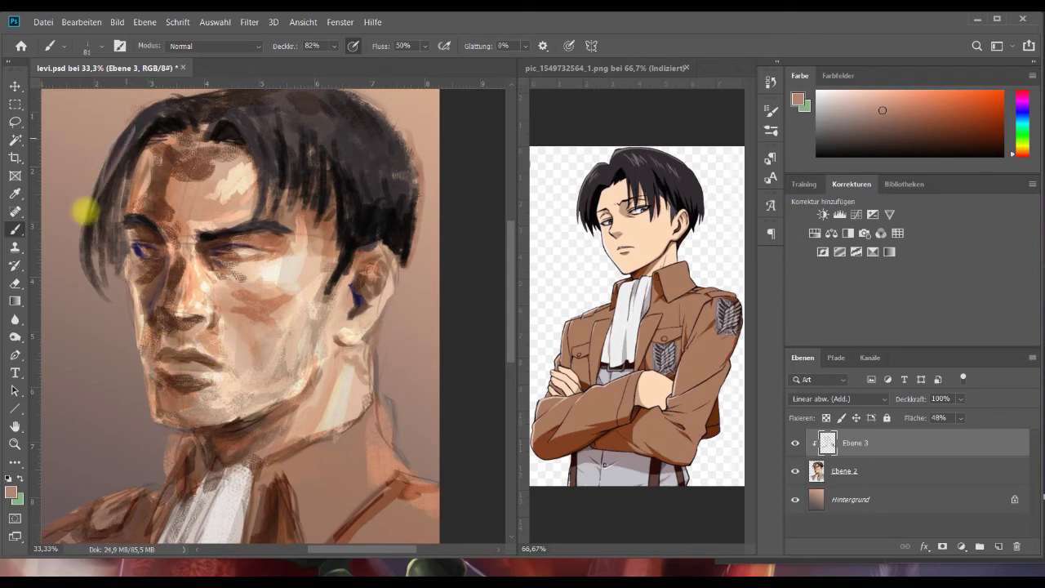
pyautogui.scroll(2, 135, 168)
pyautogui.scroll(-5, 488, 264)
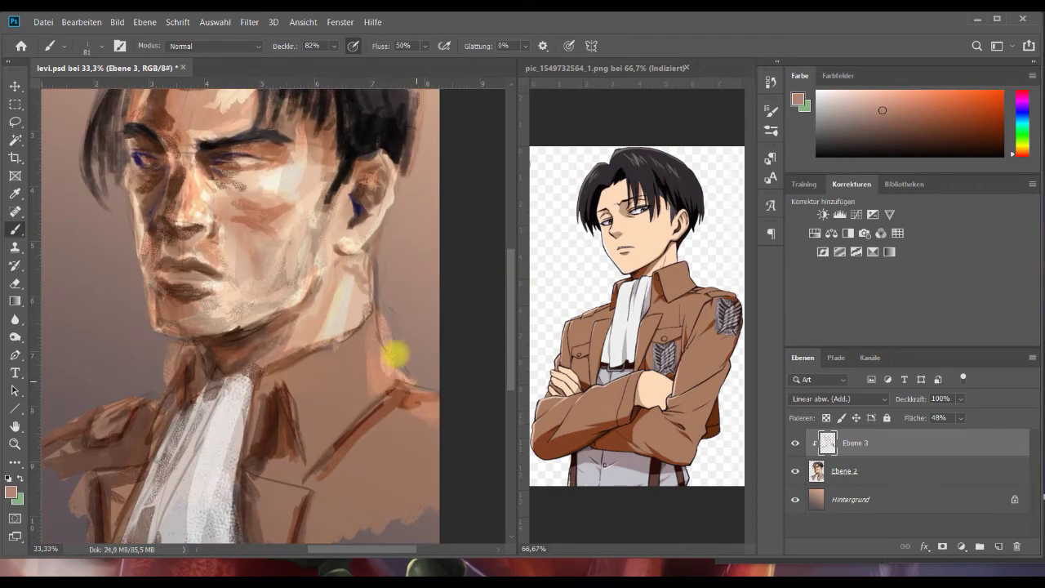
# Merge the highlight layer into the painting layer and check the painting by hiding and showing it.
pyautogui.hotkey('ctrl', 'e')
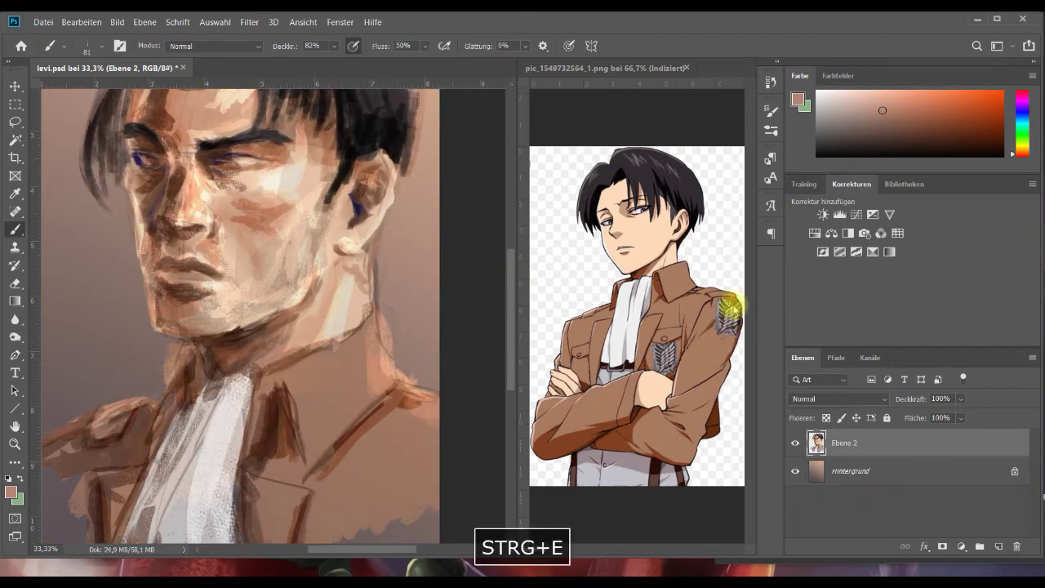
pyautogui.scroll(3, 511, 300)
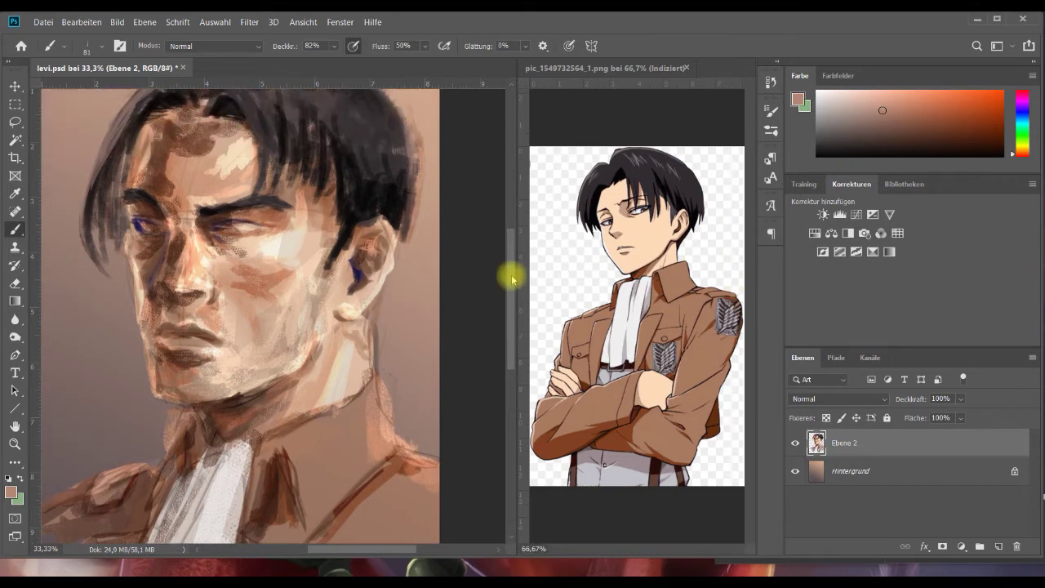
pyautogui.click(796, 442)
pyautogui.click(796, 443)
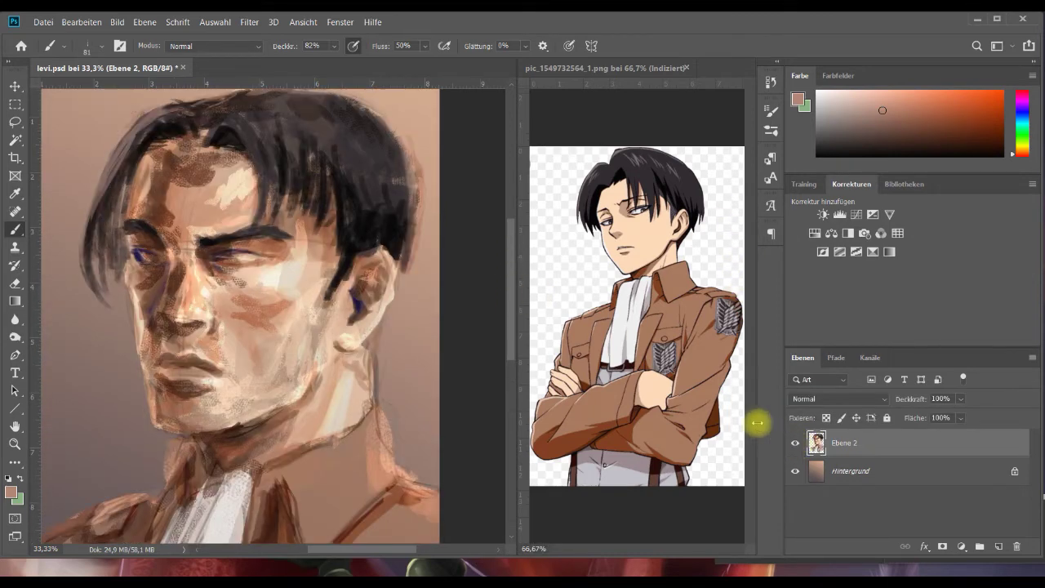
# Switch to the Verwischer Öl mixer brush from the Artist brush folder at 139 px.
pyautogui.click(104, 45)
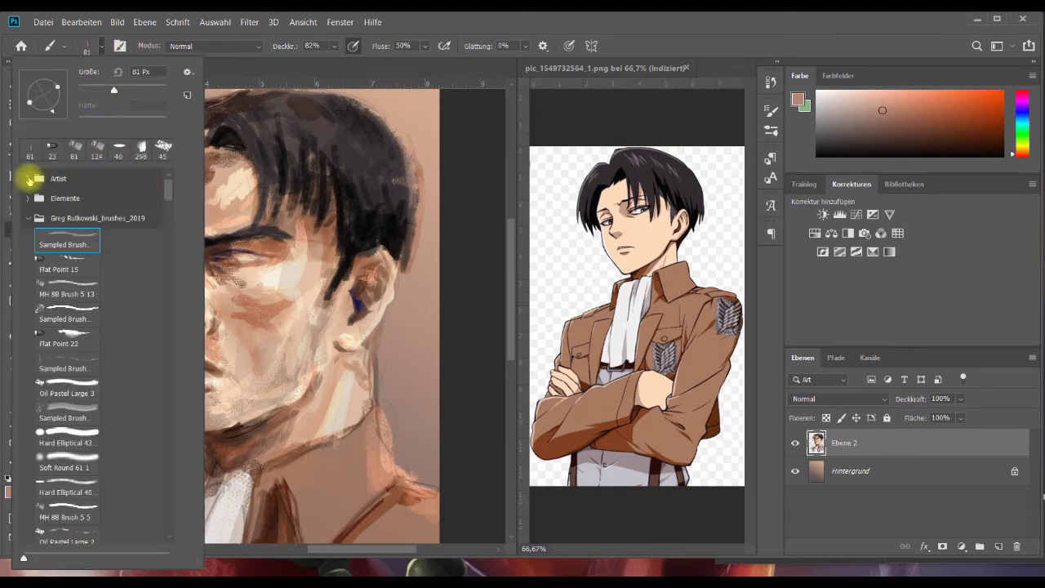
pyautogui.click(29, 178)
pyautogui.click(77, 351)
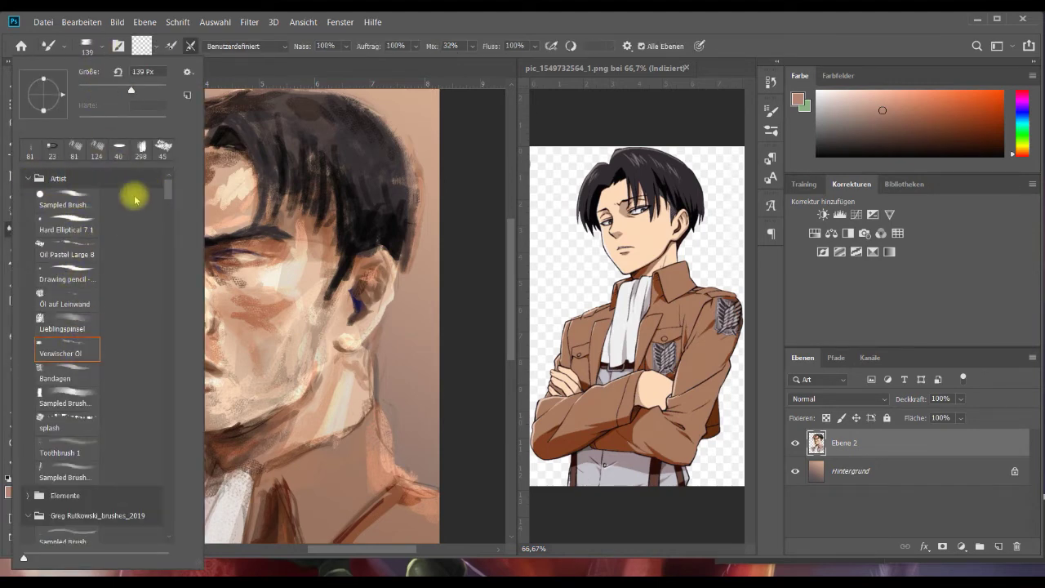
pyautogui.click(462, 157)
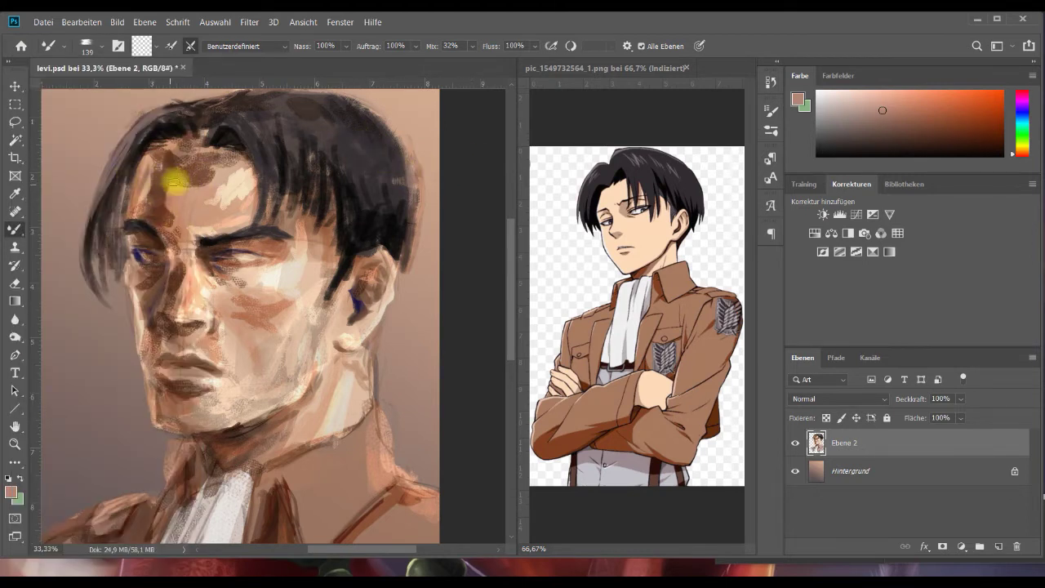
# Blend the forehead, hairline and nose smoothly with the mixer brush, reducing its size to 66 px, and save the document.
pyautogui.moveTo(166, 191)
pyautogui.mouseDown()
pyautogui.moveTo(170, 215)
pyautogui.moveTo(180, 181)
pyautogui.moveTo(150, 168)
pyautogui.moveTo(168, 187)
pyautogui.moveTo(170, 128)
pyautogui.moveTo(194, 198)
pyautogui.moveTo(231, 203)
pyautogui.moveTo(229, 169)
pyautogui.mouseUp()
pyautogui.rightClick(174, 256)
pyautogui.click(107, 91)
pyautogui.click(352, 191)
pyautogui.moveTo(119, 199)
pyautogui.mouseDown()
pyautogui.moveTo(163, 112)
pyautogui.moveTo(218, 110)
pyautogui.moveTo(218, 139)
pyautogui.mouseUp()
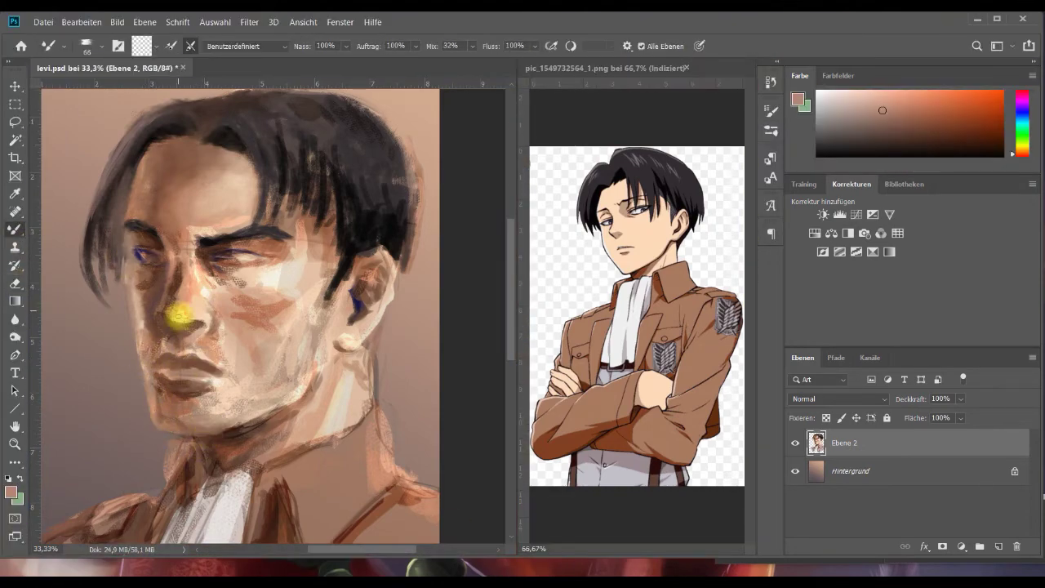
pyautogui.hotkey('ctrl', 's')
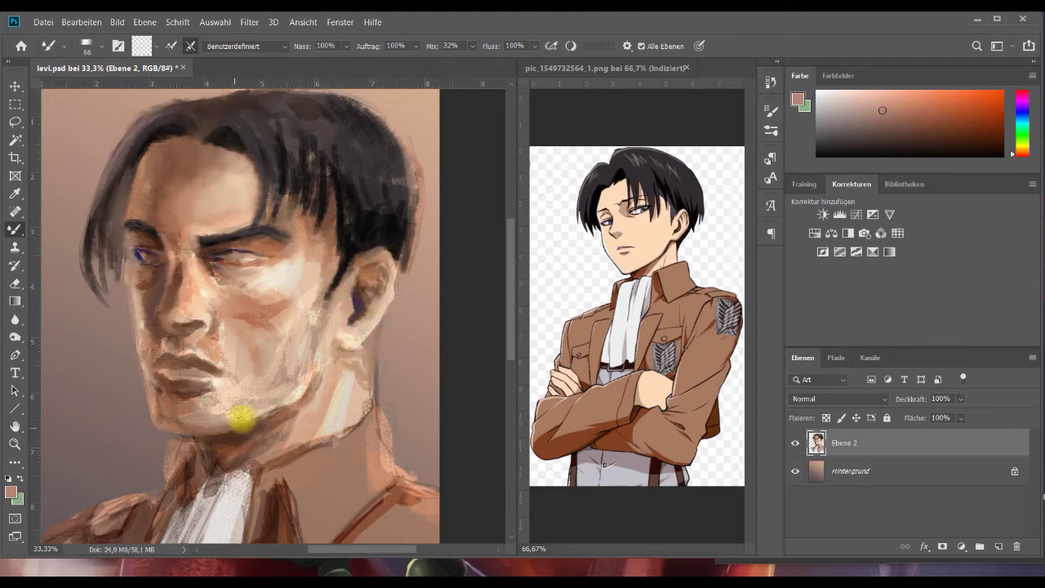
# Smooth the transitions on the chin, neck, scarf and jacket with the 66 px mixer brush.
pyautogui.scroll(-3, 511, 320)
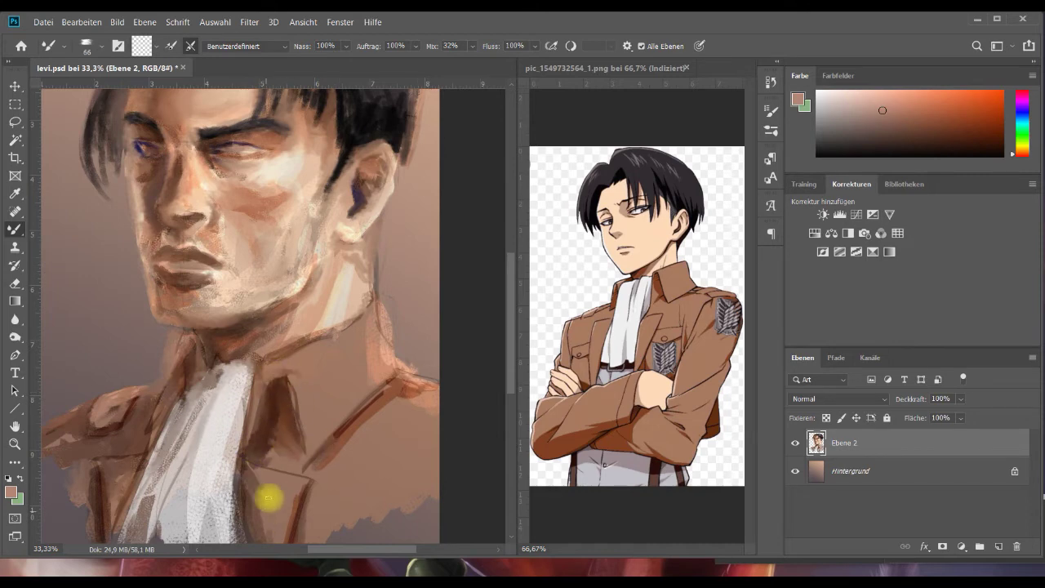
pyautogui.scroll(-3, 253, 495)
pyautogui.scroll(5, 506, 331)
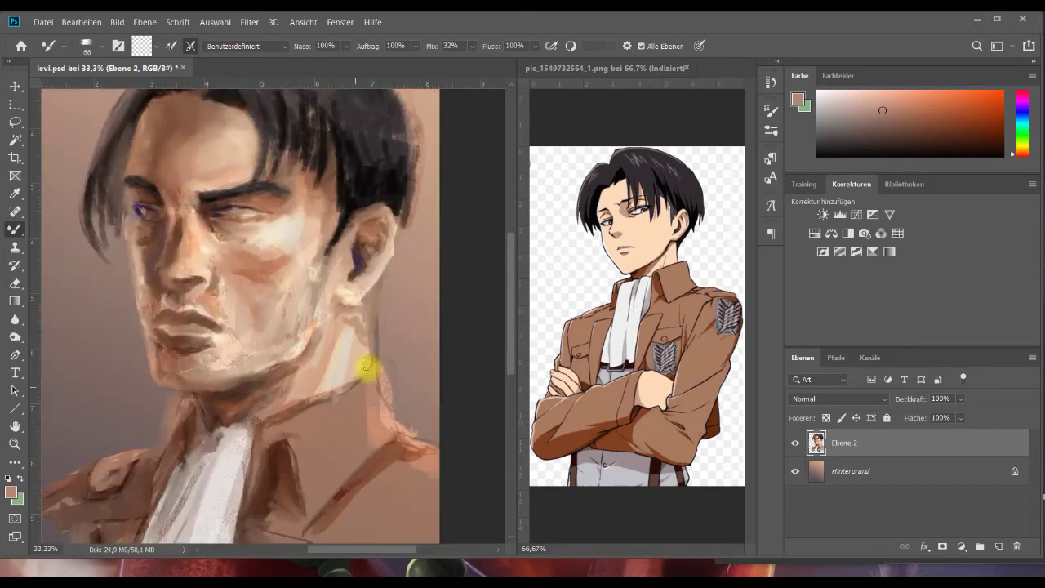
# Switch back to the regular brush, sample black from the hair and paint the hair at the nape behind the ear.
pyautogui.rightClick(16, 231)
pyautogui.click(49, 229)
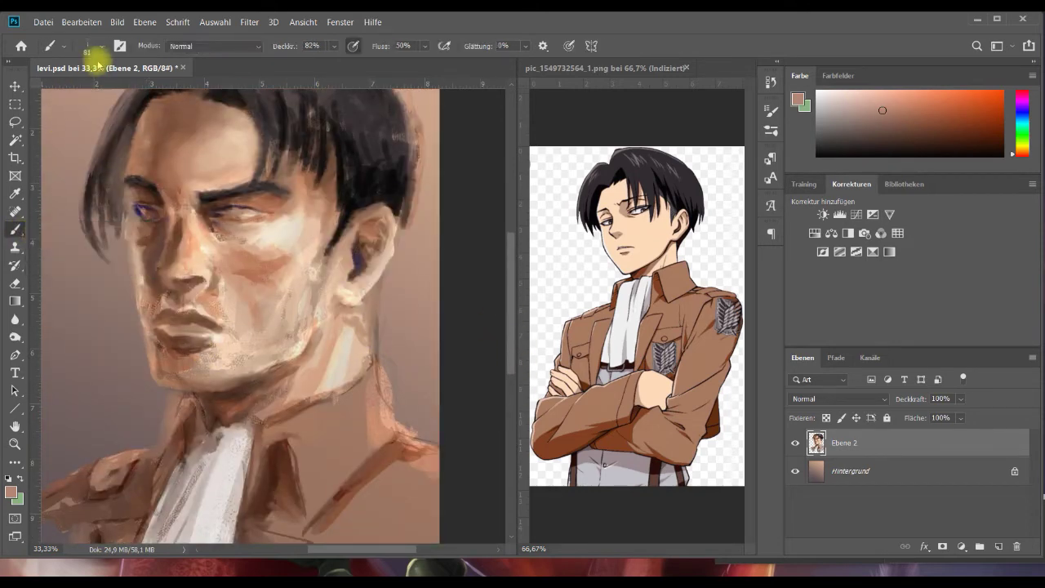
pyautogui.press('alt')
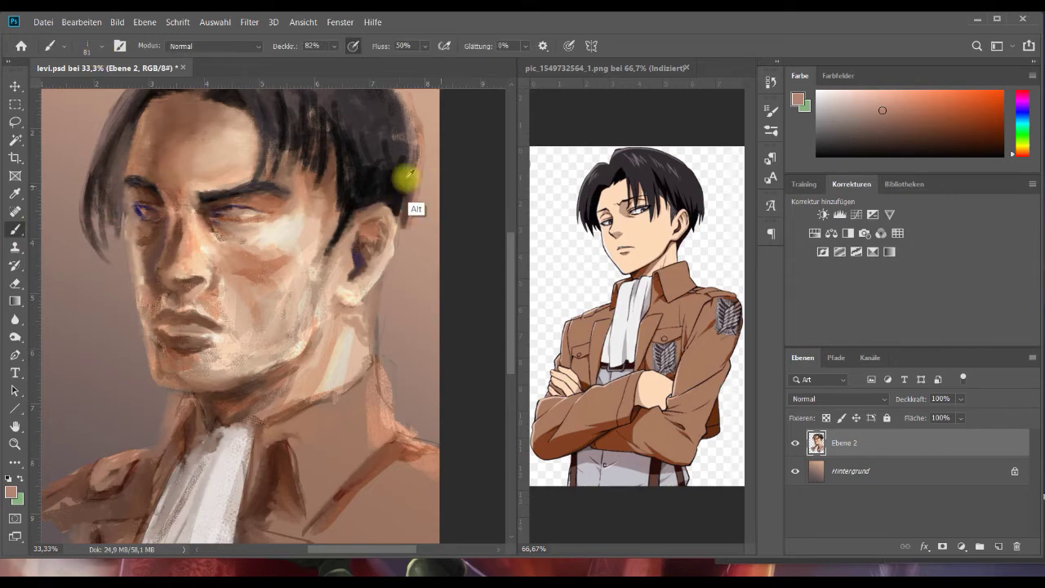
pyautogui.press('space')
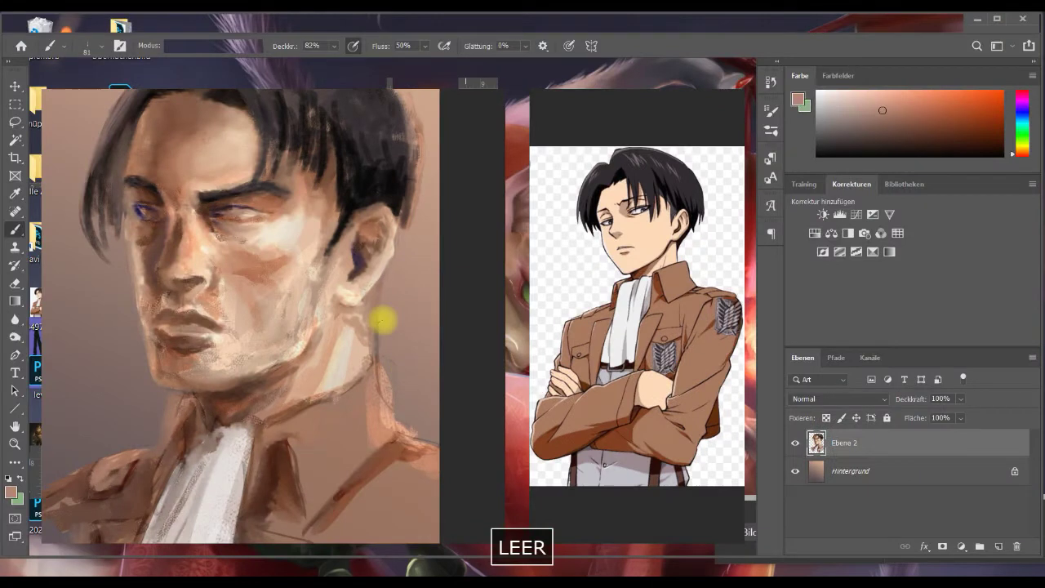
pyautogui.press('alt')
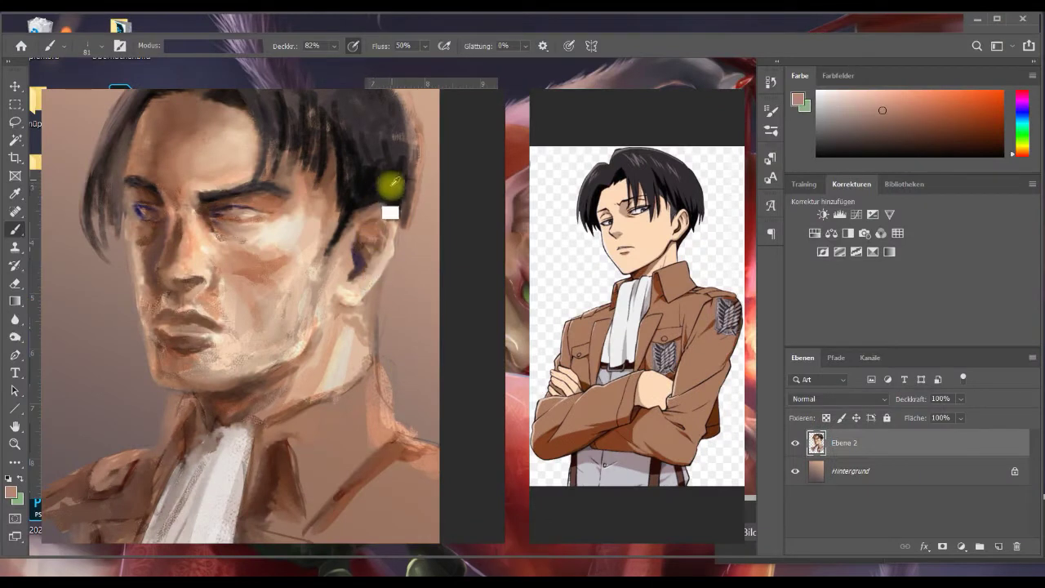
pyautogui.keyDown('alt'); pyautogui.click(380, 181); pyautogui.keyUp('alt')
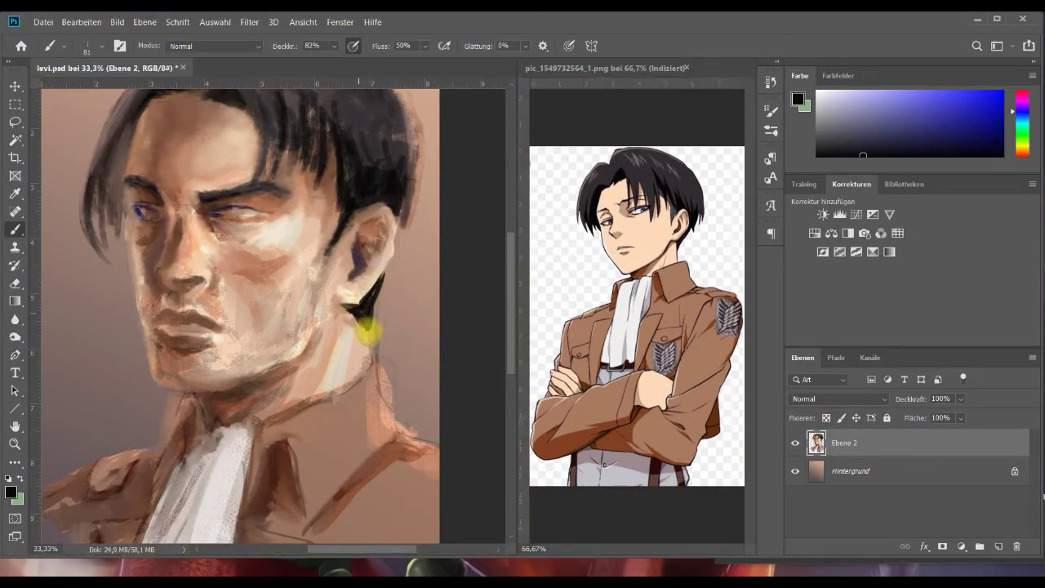
# Darken the hair with black strands from crown to fringe, enlarging the brush to 183 px.
pyautogui.scroll(2, 369, 324)
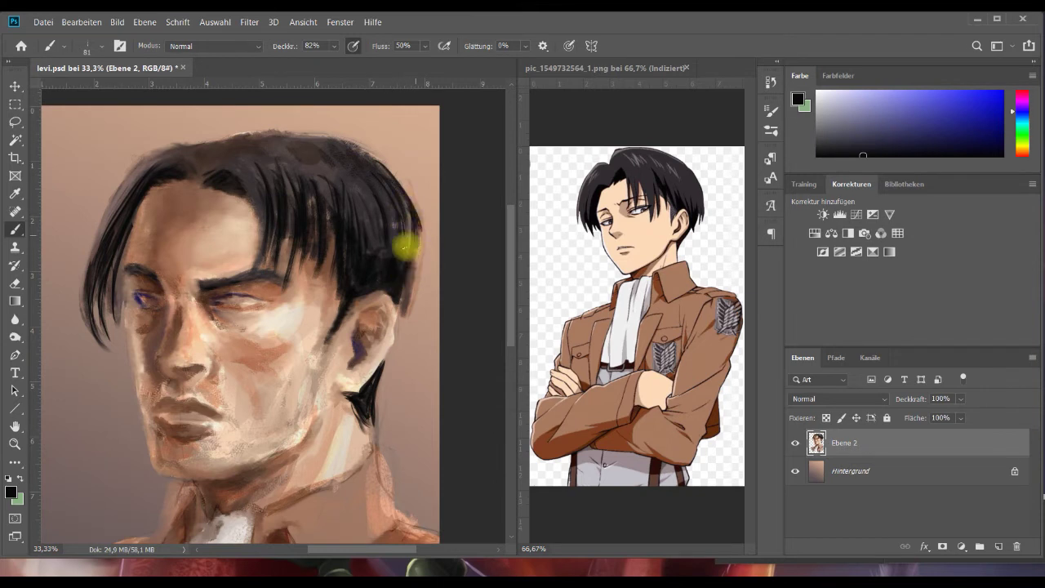
pyautogui.click(101, 46)
pyautogui.click(139, 90)
pyautogui.moveTo(330, 180)
pyautogui.mouseDown()
pyautogui.moveTo(298, 164)
pyautogui.moveTo(311, 151)
pyautogui.moveTo(351, 161)
pyautogui.moveTo(341, 145)
pyautogui.moveTo(374, 176)
pyautogui.moveTo(342, 151)
pyautogui.moveTo(308, 150)
pyautogui.moveTo(337, 194)
pyautogui.moveTo(300, 157)
pyautogui.moveTo(253, 155)
pyautogui.moveTo(213, 169)
pyautogui.moveTo(228, 148)
pyautogui.moveTo(286, 154)
pyautogui.moveTo(283, 138)
pyautogui.moveTo(304, 138)
pyautogui.moveTo(210, 171)
pyautogui.moveTo(292, 165)
pyautogui.moveTo(299, 141)
pyautogui.moveTo(318, 141)
pyautogui.moveTo(287, 145)
pyautogui.moveTo(342, 162)
pyautogui.moveTo(361, 154)
pyautogui.moveTo(406, 195)
pyautogui.moveTo(306, 169)
pyautogui.moveTo(284, 207)
pyautogui.moveTo(184, 166)
pyautogui.moveTo(196, 173)
pyautogui.moveTo(190, 157)
pyautogui.moveTo(154, 160)
pyautogui.moveTo(204, 159)
pyautogui.mouseUp()
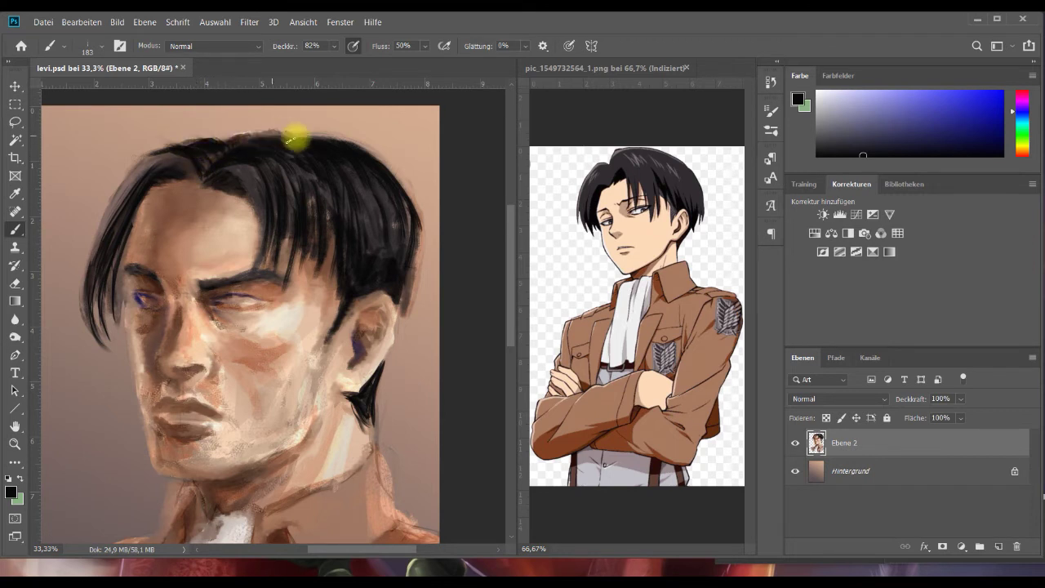
# Paint black strands from the parting through the fringe down towards the eyebrow.
pyautogui.moveTo(196, 172)
pyautogui.mouseDown()
pyautogui.moveTo(240, 165)
pyautogui.moveTo(255, 268)
pyautogui.mouseUp()
pyautogui.moveTo(307, 245); pyautogui.dragTo(291, 280)
pyautogui.moveTo(315, 245); pyautogui.dragTo(308, 301)
pyautogui.moveTo(329, 214); pyautogui.dragTo(323, 295)
pyautogui.moveTo(283, 204); pyautogui.dragTo(264, 286)
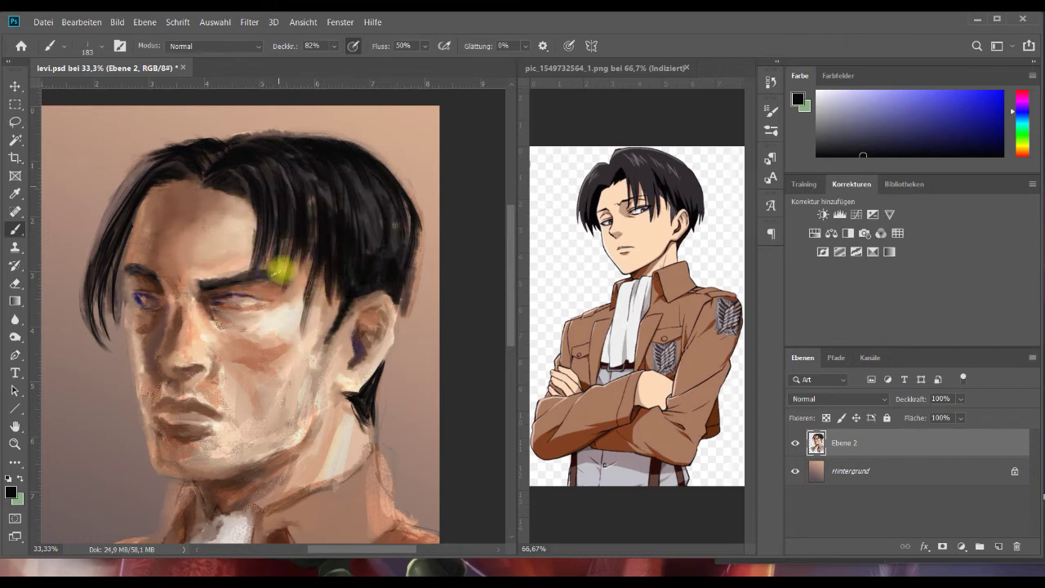
# Layer lighter blue-grey strands over the black hair, reducing the brush to 149 px and finally 91 px.
pyautogui.click(99, 53)
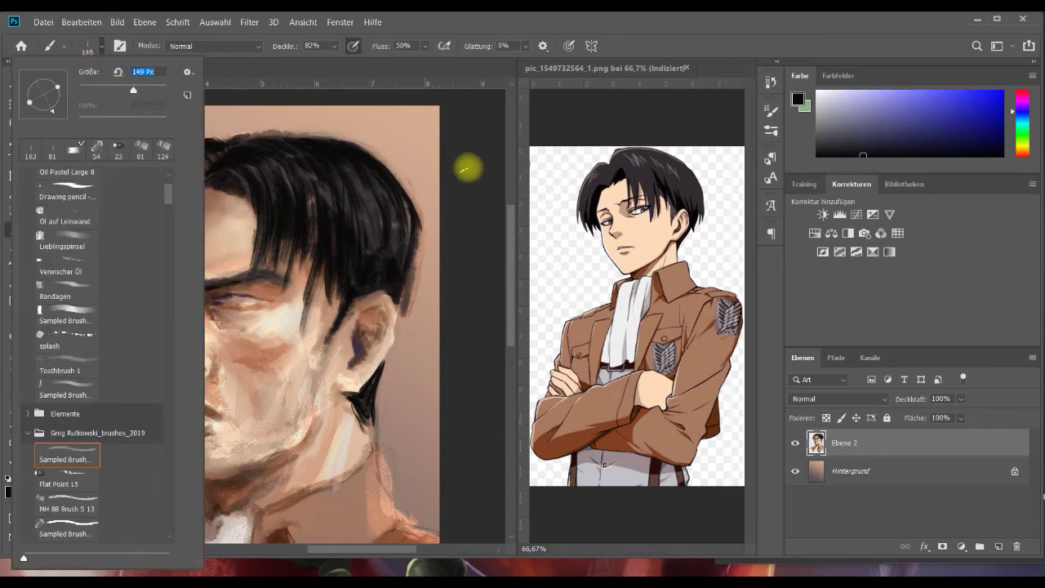
pyautogui.click(462, 169)
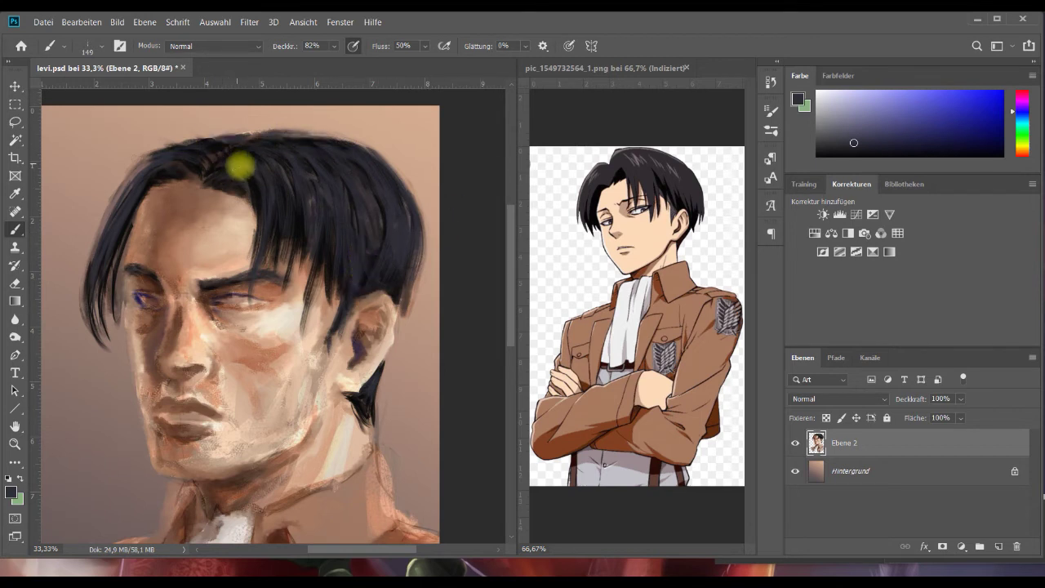
pyautogui.click(102, 47)
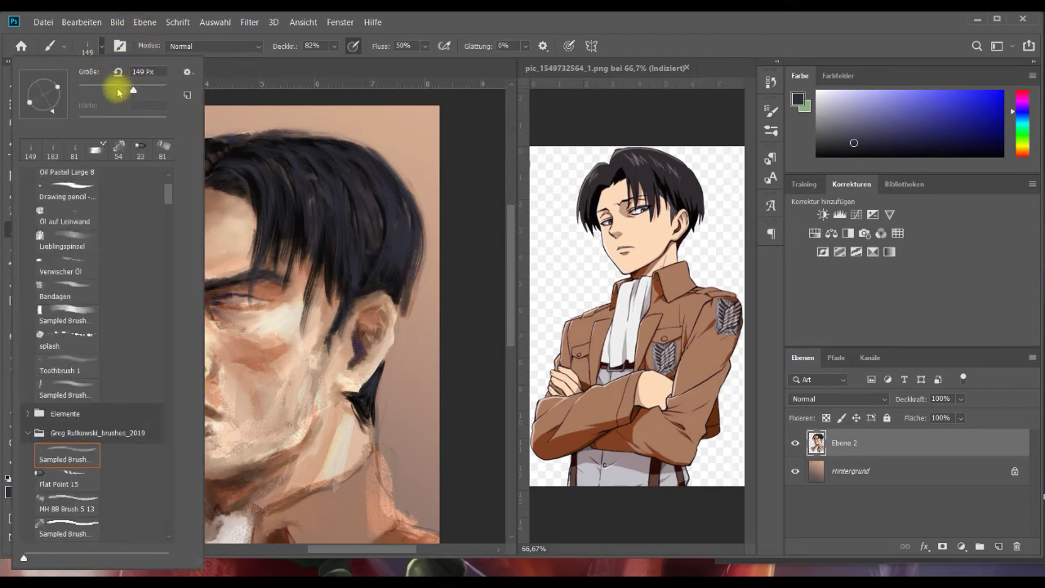
pyautogui.click(118, 91)
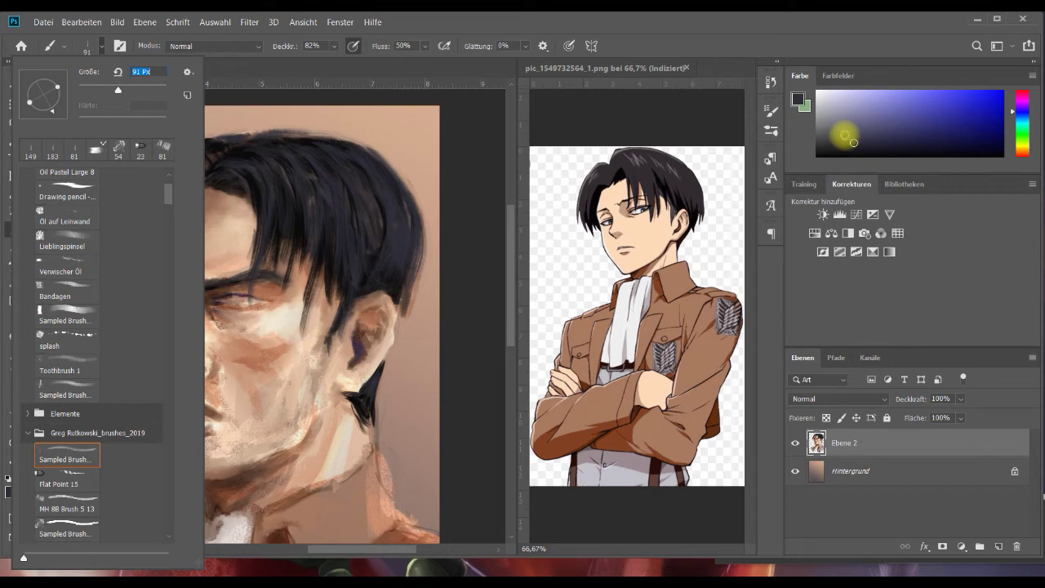
pyautogui.click(845, 134)
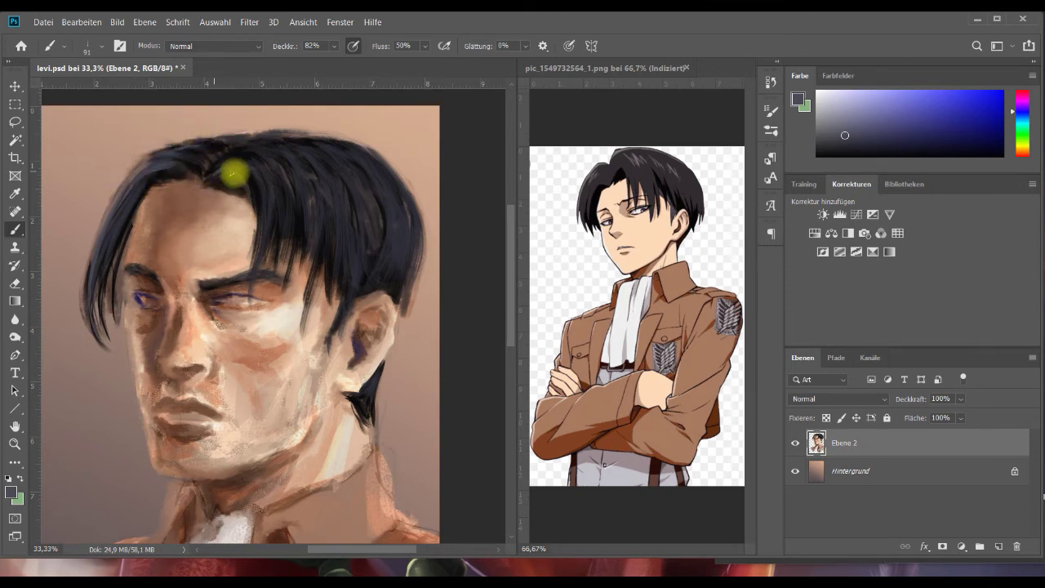
pyautogui.moveTo(250, 181); pyautogui.dragTo(261, 256)
pyautogui.moveTo(282, 192)
pyautogui.mouseDown()
pyautogui.moveTo(289, 250)
pyautogui.moveTo(302, 237)
pyautogui.mouseUp()
pyautogui.moveTo(321, 175); pyautogui.dragTo(328, 225)
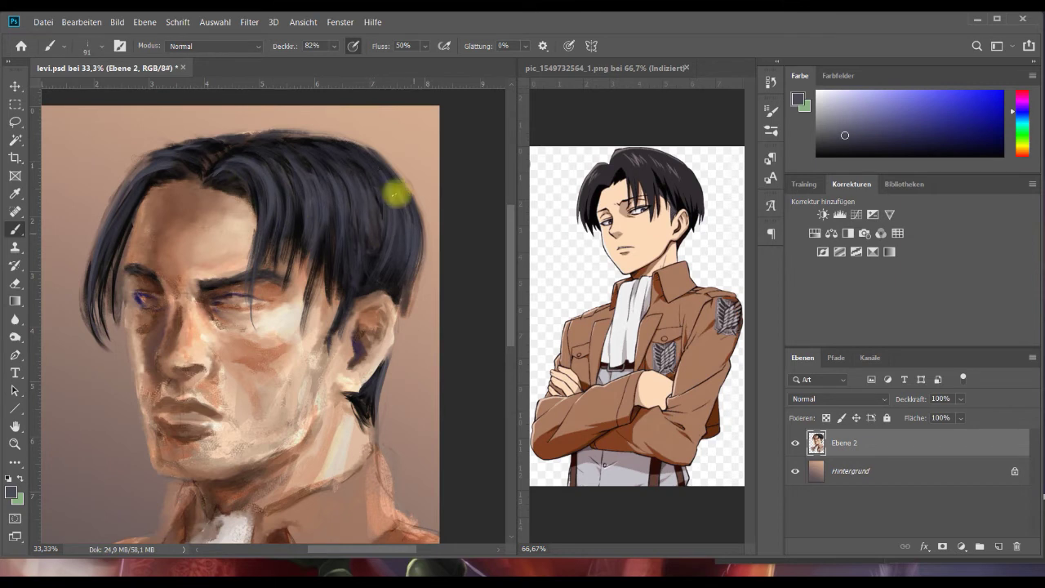
# Paint mid-grey highlight strands across both sides of the hair and along the crown's outline with a 59 px brush.
pyautogui.click(89, 46)
pyautogui.click(104, 88)
pyautogui.click(835, 121)
pyautogui.moveTo(117, 196); pyautogui.dragTo(89, 282)
pyautogui.moveTo(265, 182); pyautogui.dragTo(272, 214)
pyautogui.moveTo(322, 181); pyautogui.dragTo(328, 211)
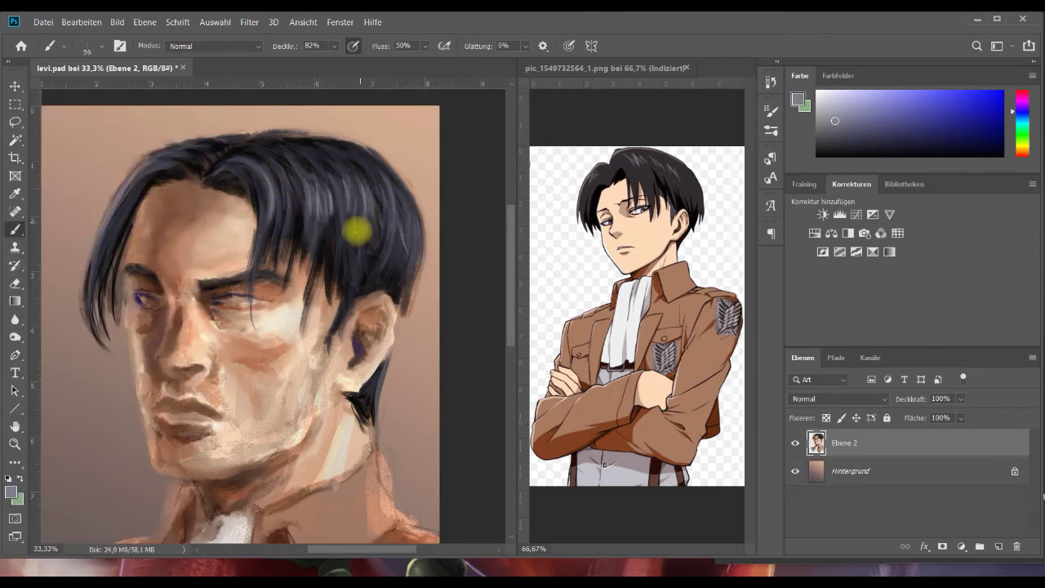
pyautogui.moveTo(282, 181); pyautogui.dragTo(288, 243)
pyautogui.moveTo(141, 176); pyautogui.dragTo(128, 282)
pyautogui.moveTo(133, 205); pyautogui.dragTo(99, 323)
pyautogui.hotkey('ctrl', 'z')
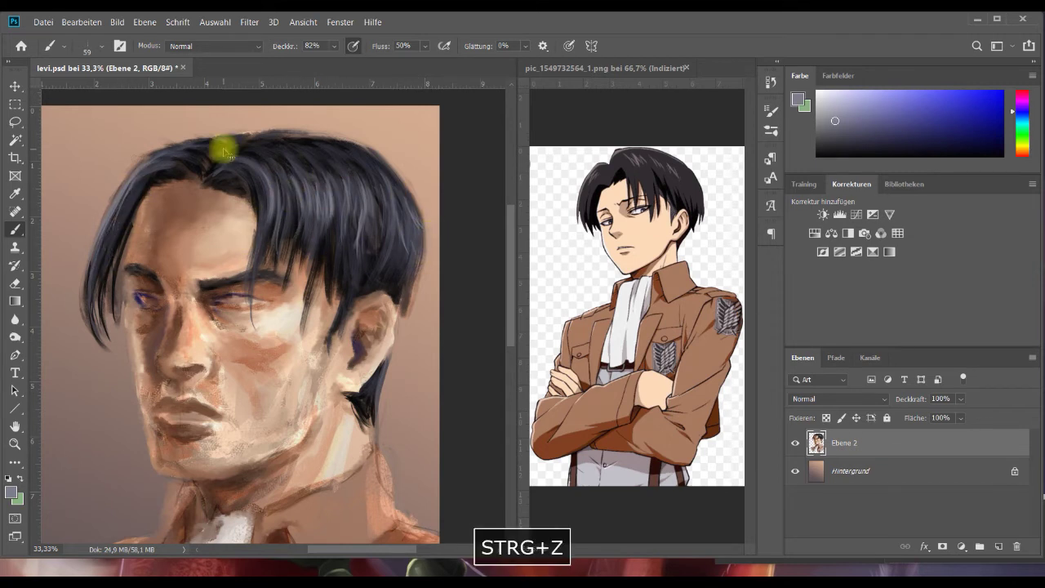
pyautogui.moveTo(228, 139)
pyautogui.mouseDown()
pyautogui.moveTo(307, 131)
pyautogui.moveTo(373, 151)
pyautogui.mouseUp()
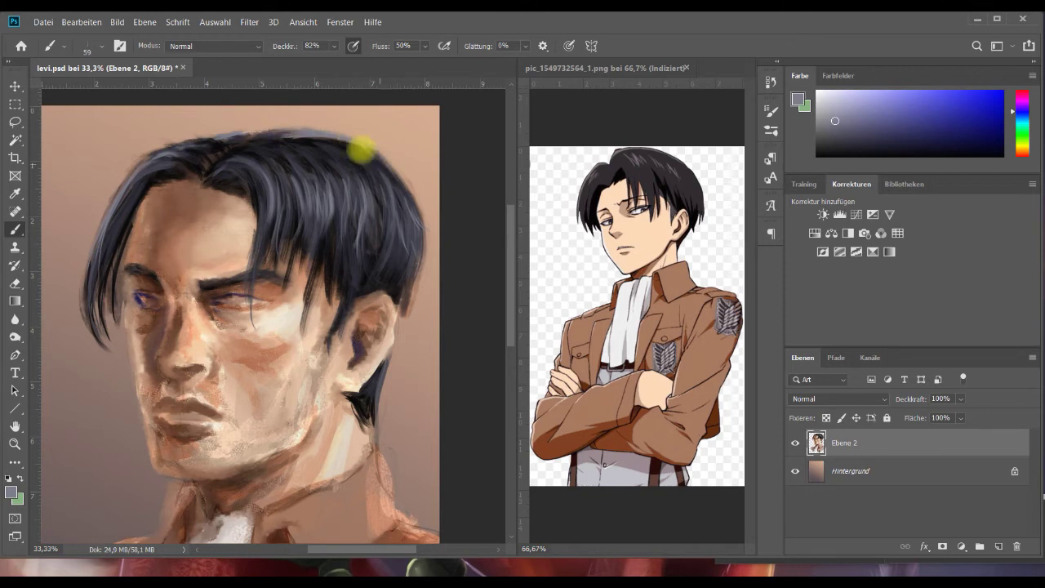
# Add finer light-grey highlight strands to the hair with a 31 px brush.
pyautogui.click(98, 46)
pyautogui.moveTo(98, 89); pyautogui.dragTo(91, 89)
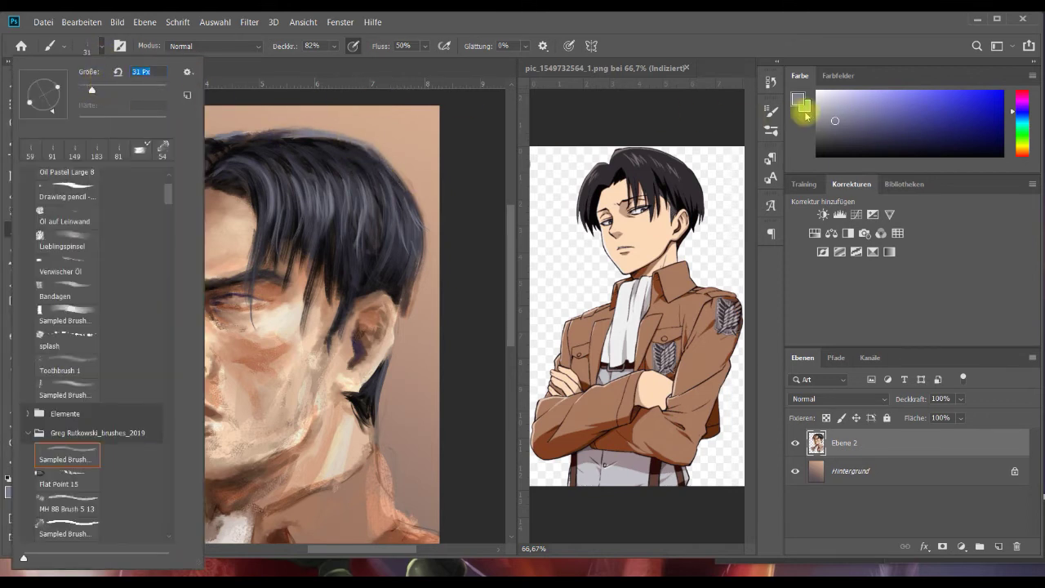
pyautogui.click(827, 109)
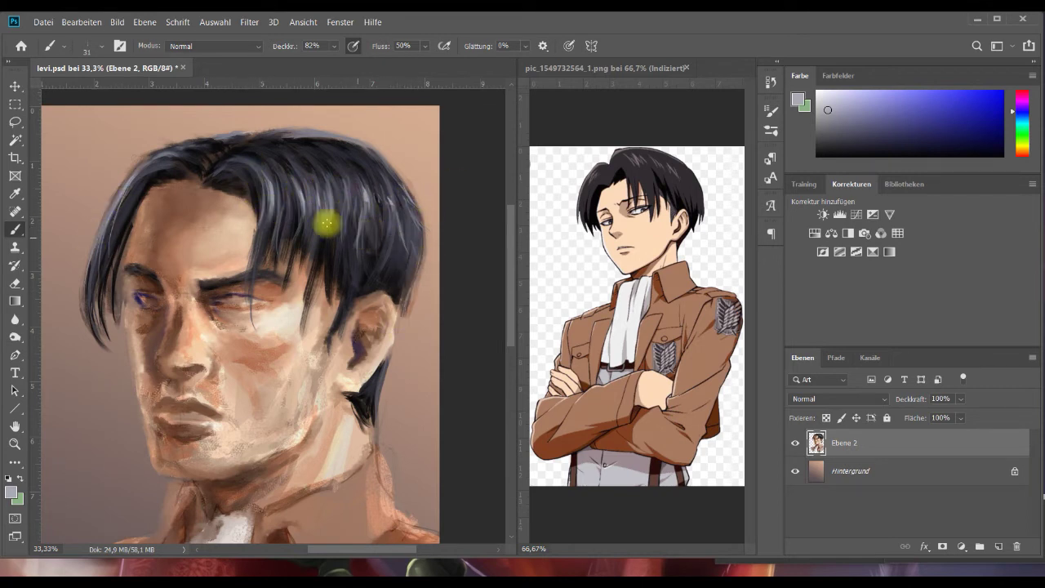
# Tone down the hair highlights with a sampled dark hair colour, using a 62 px brush at 45% opacity, and save the document.
pyautogui.click(101, 46)
pyautogui.click(107, 90)
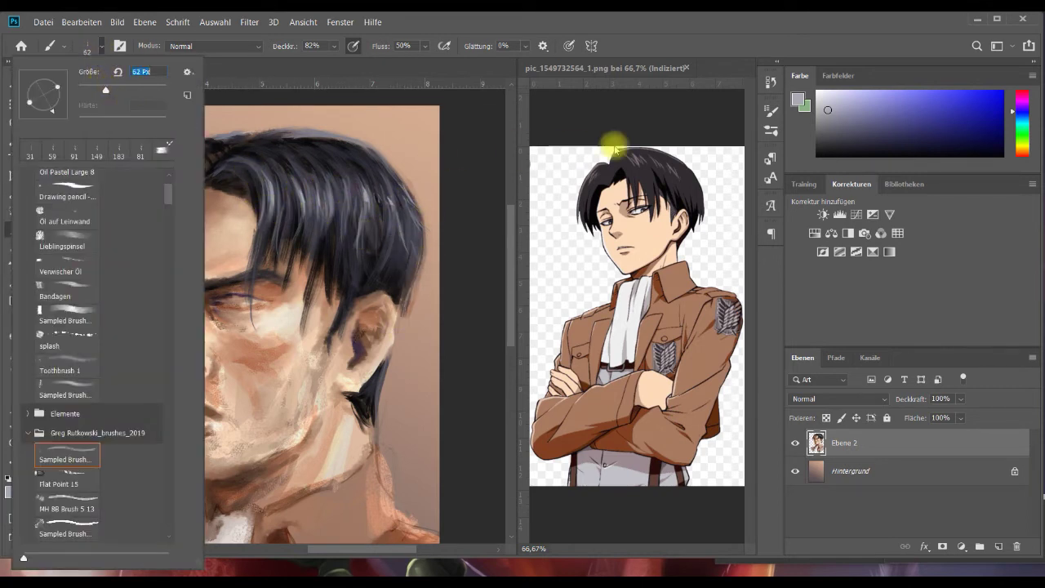
pyautogui.keyDown('alt'); pyautogui.click(357, 256); pyautogui.keyUp('alt')
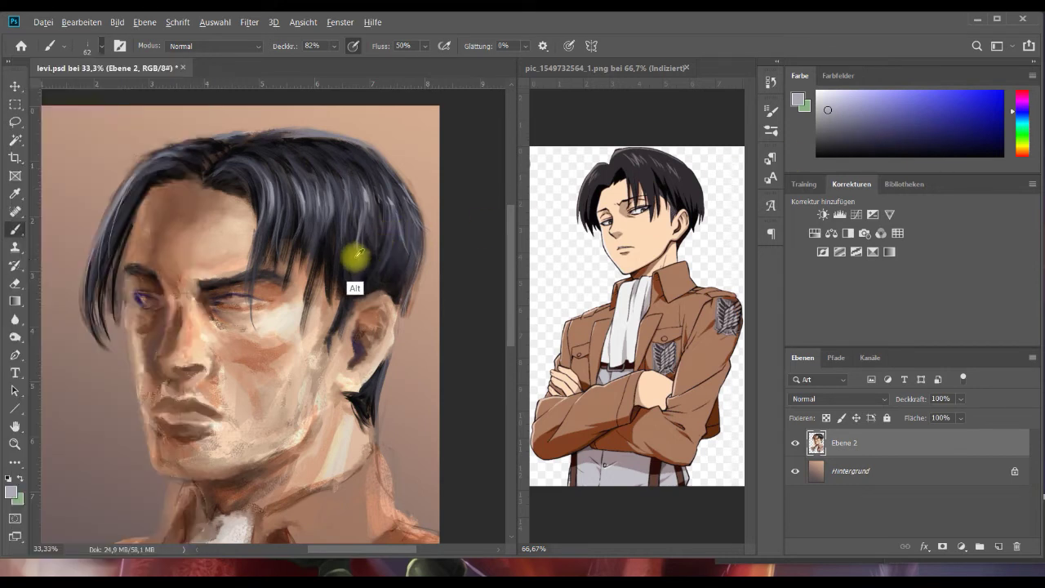
pyautogui.click(334, 46)
pyautogui.moveTo(327, 61); pyautogui.dragTo(323, 61)
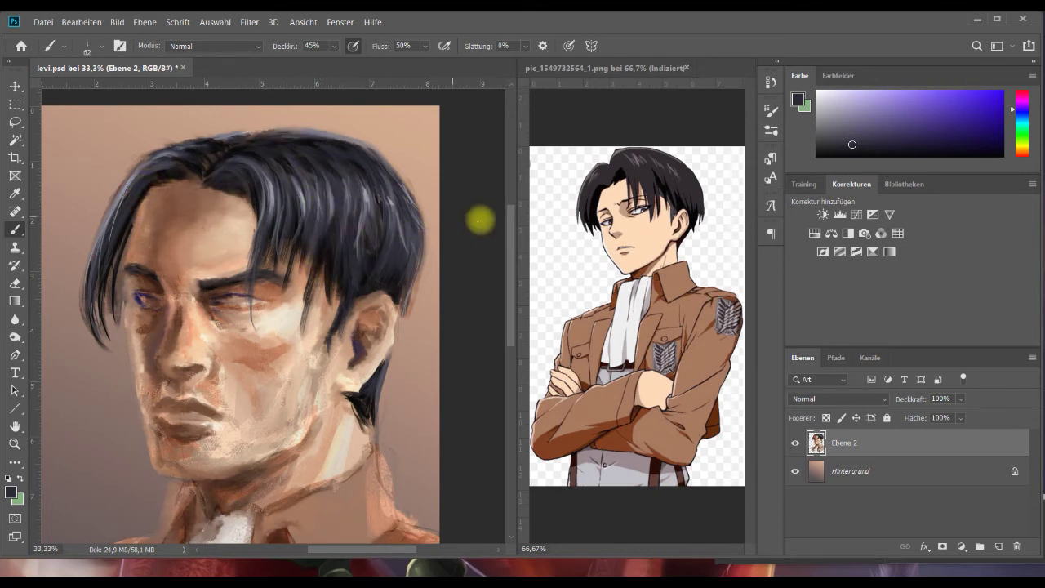
pyautogui.hotkey('ctrl', 's')
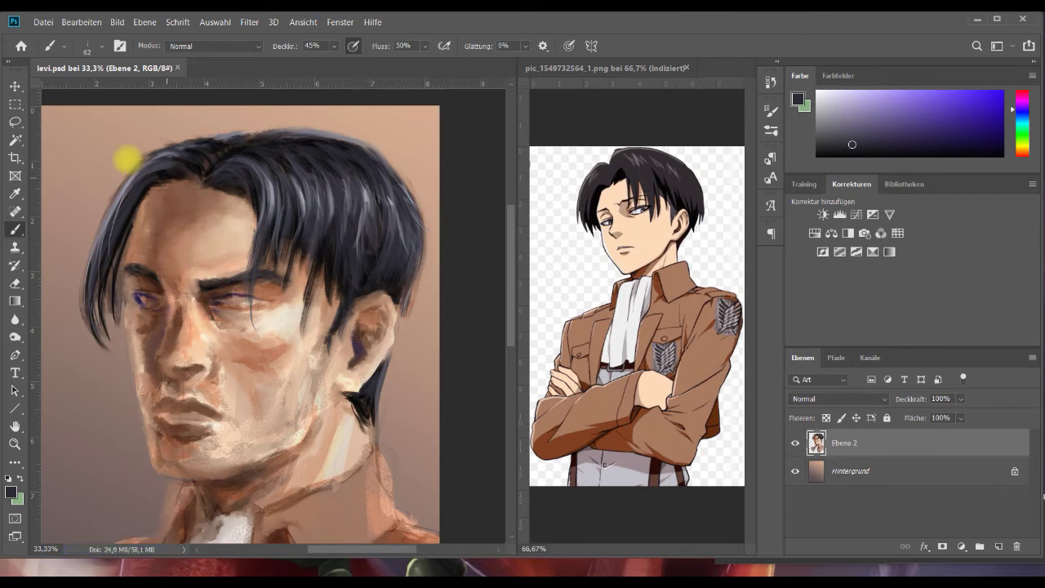
# Darken the eyebrows with near-black, sample dark grey from the fringe, and reduce the brush to 47 px.
pyautogui.click(847, 151)
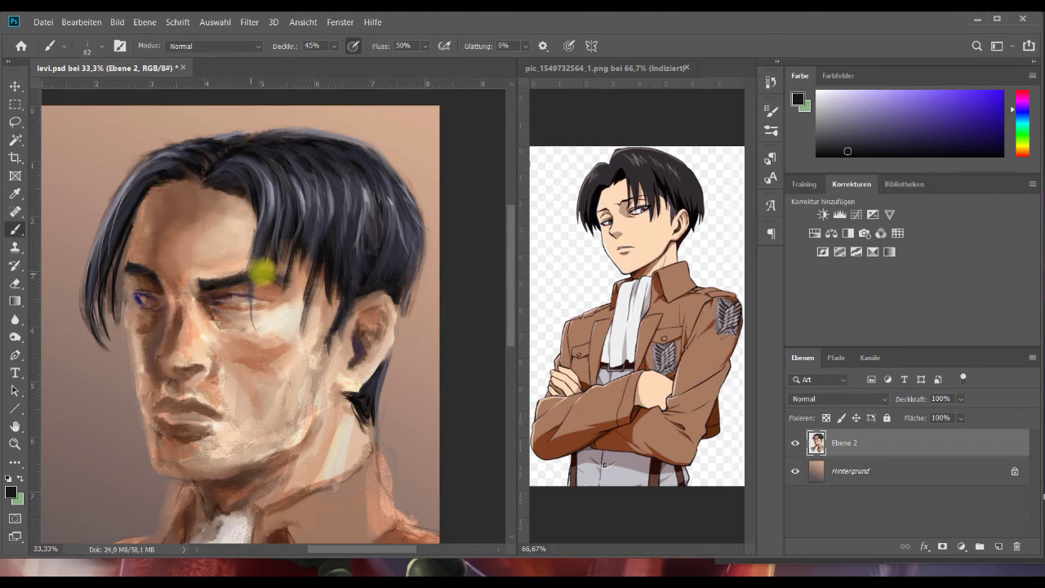
pyautogui.keyDown('alt'); pyautogui.click(278, 198); pyautogui.keyUp('alt')
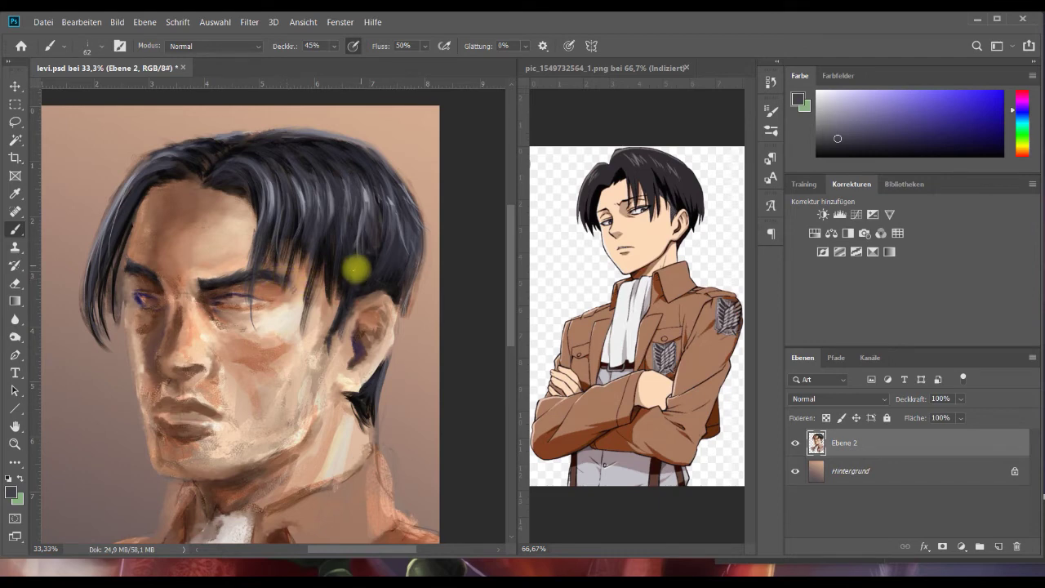
pyautogui.hotkey('ctrl', '=')
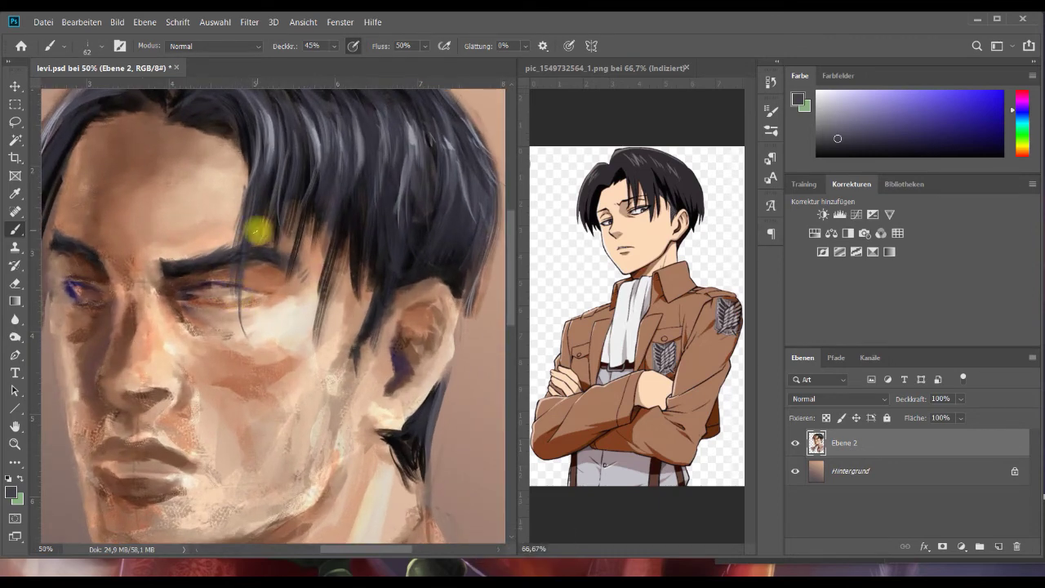
pyautogui.moveTo(372, 554); pyautogui.dragTo(363, 545)
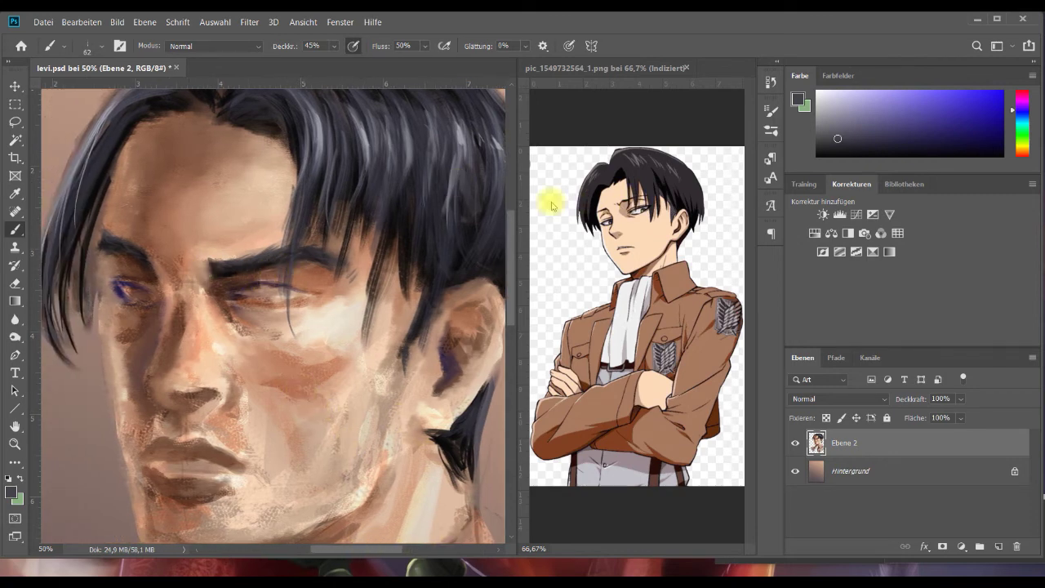
pyautogui.click(101, 50)
pyautogui.moveTo(107, 88); pyautogui.dragTo(98, 86)
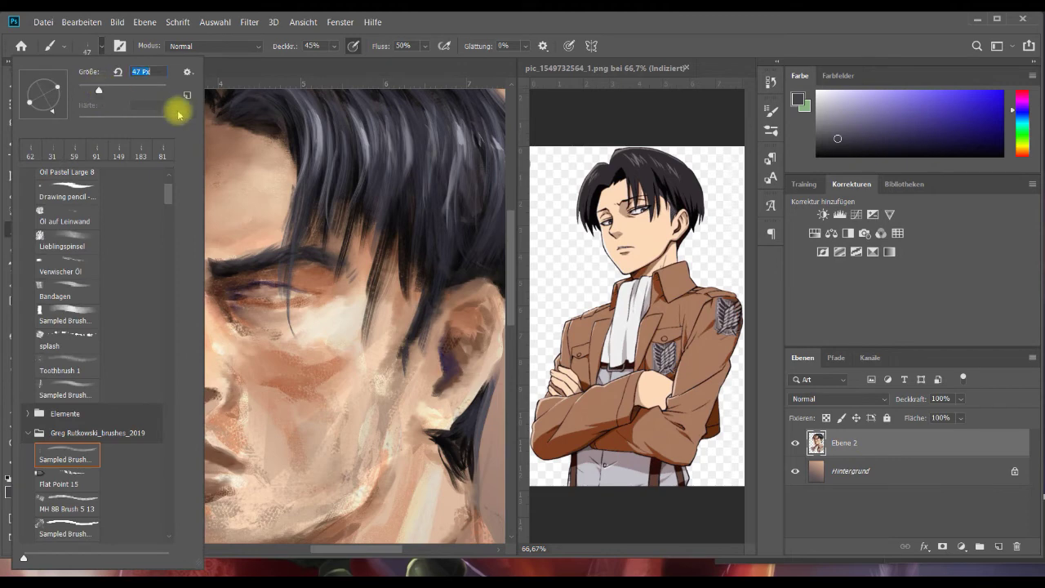
pyautogui.click(594, 120)
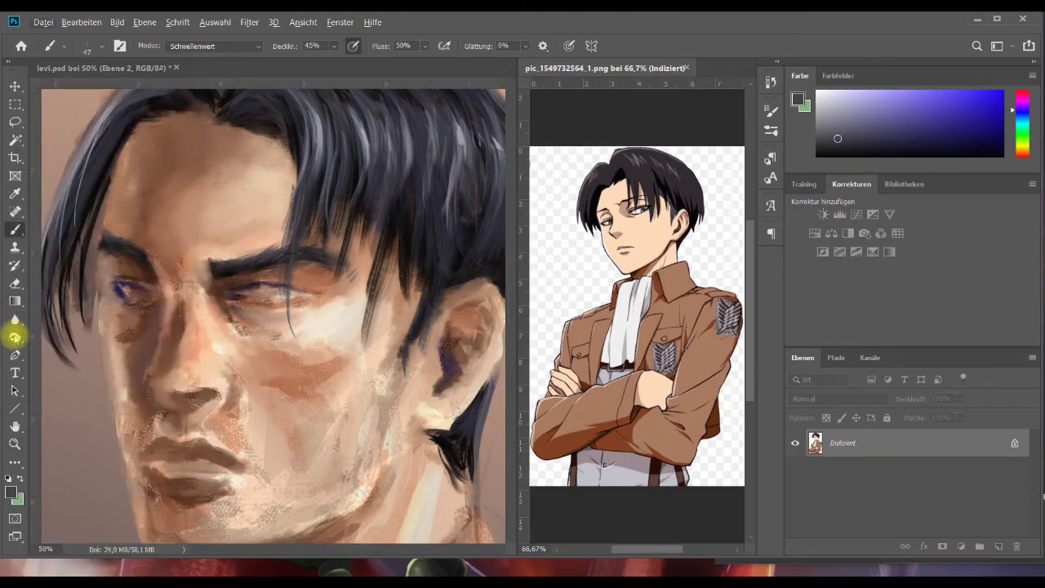
# Set up the Burn tool with the Oil Pastel Large 3 brush at 97 px for the portrait.
pyautogui.rightClick(19, 338)
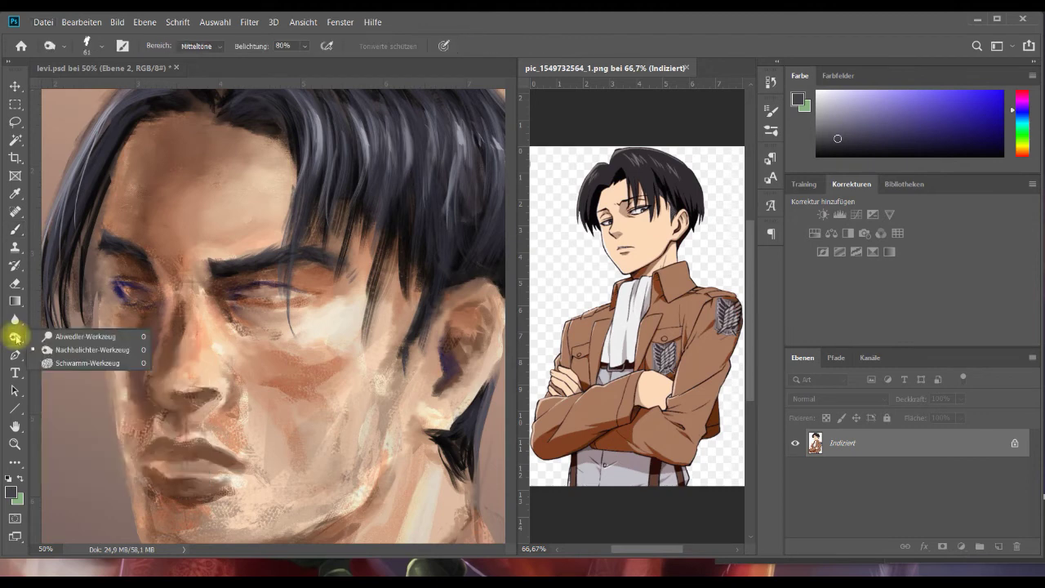
pyautogui.click(78, 334)
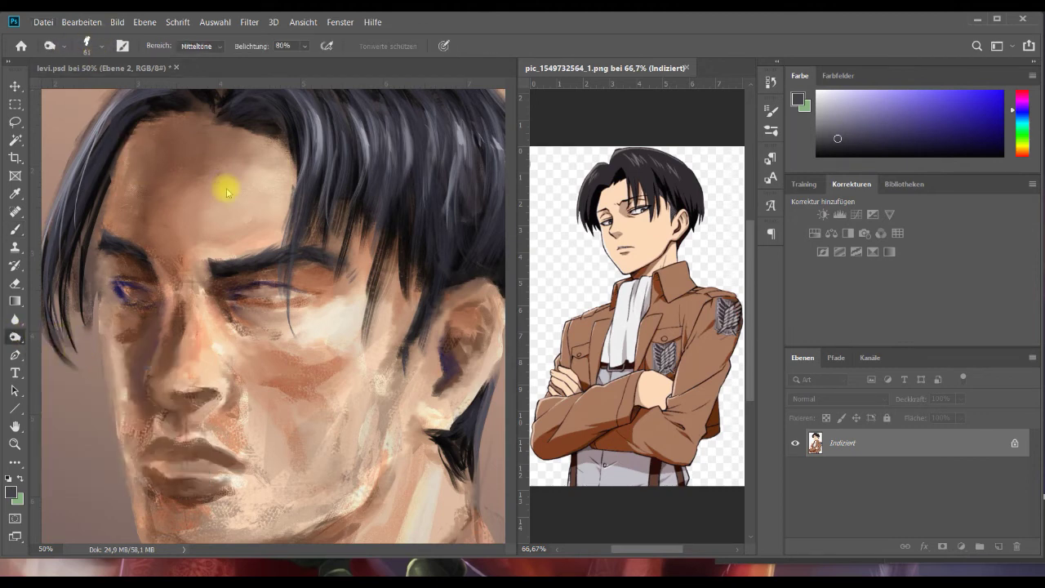
pyautogui.click(91, 45)
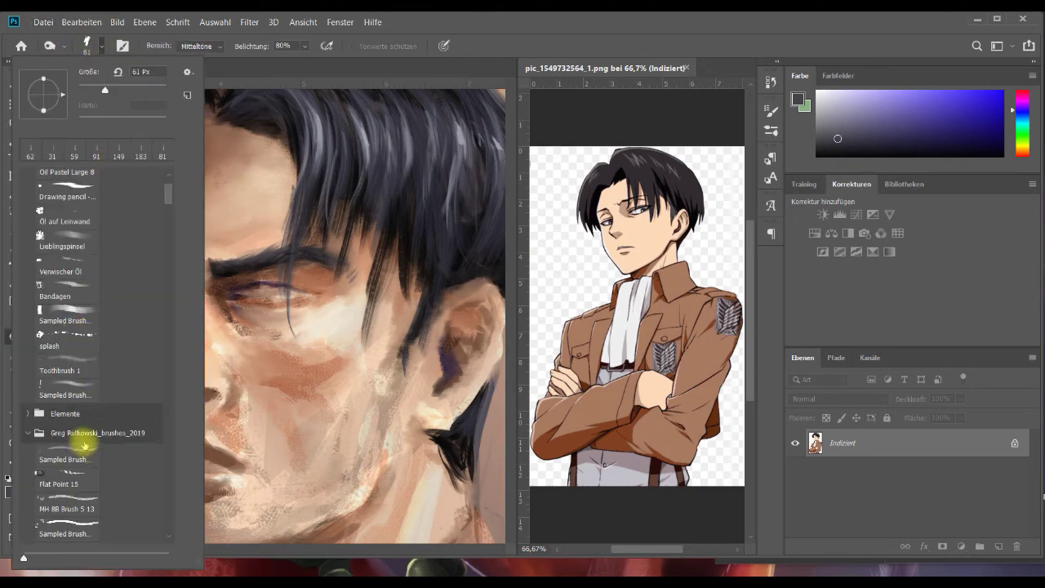
pyautogui.scroll(-5, 85, 445)
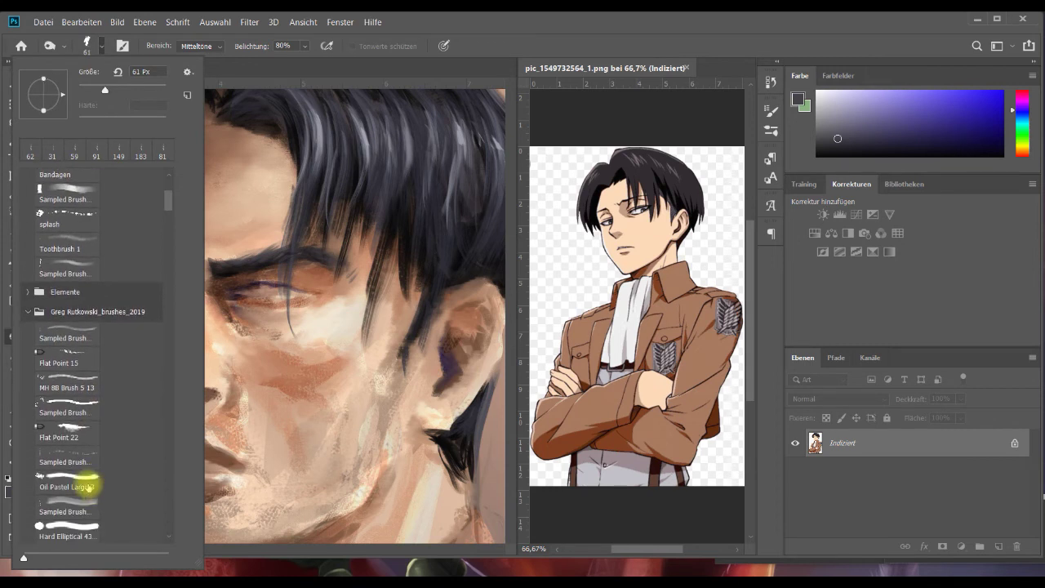
pyautogui.scroll(-1, 87, 486)
pyautogui.click(72, 461)
pyautogui.moveTo(70, 75); pyautogui.dragTo(95, 79)
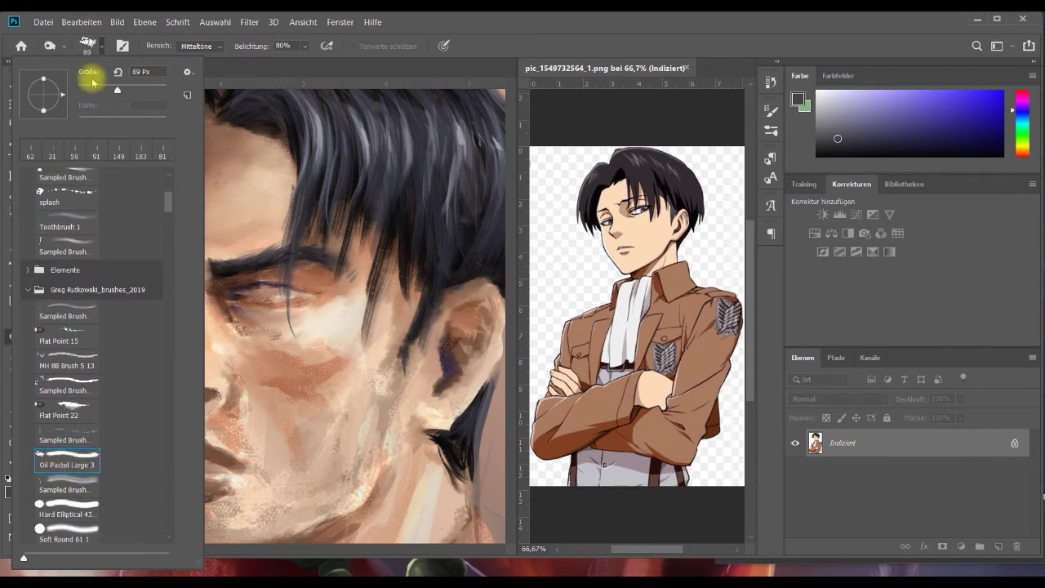
pyautogui.click(100, 90)
pyautogui.click(280, 55)
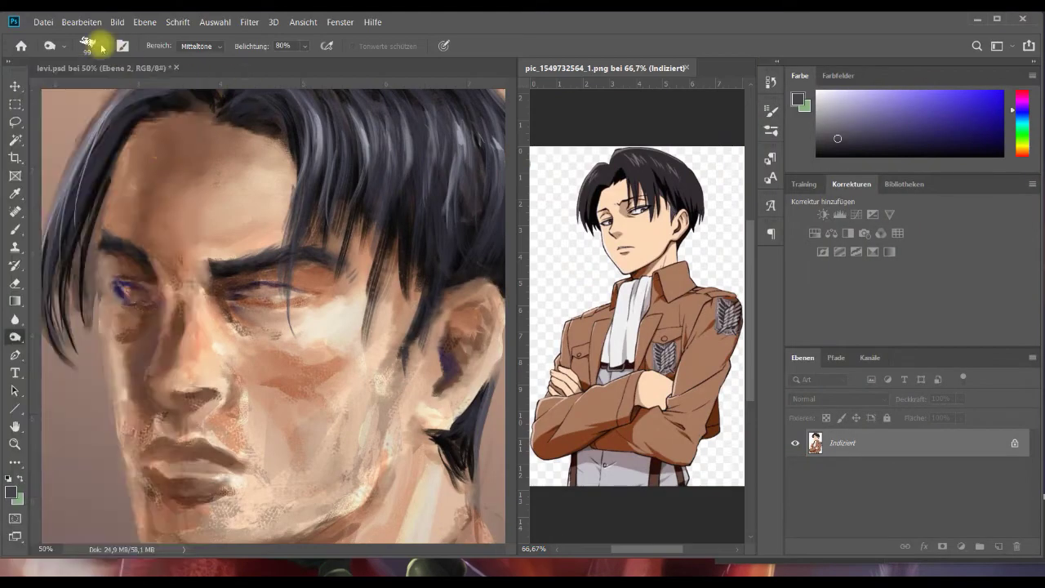
pyautogui.click(163, 158)
pyautogui.click(87, 46)
pyautogui.click(235, 68)
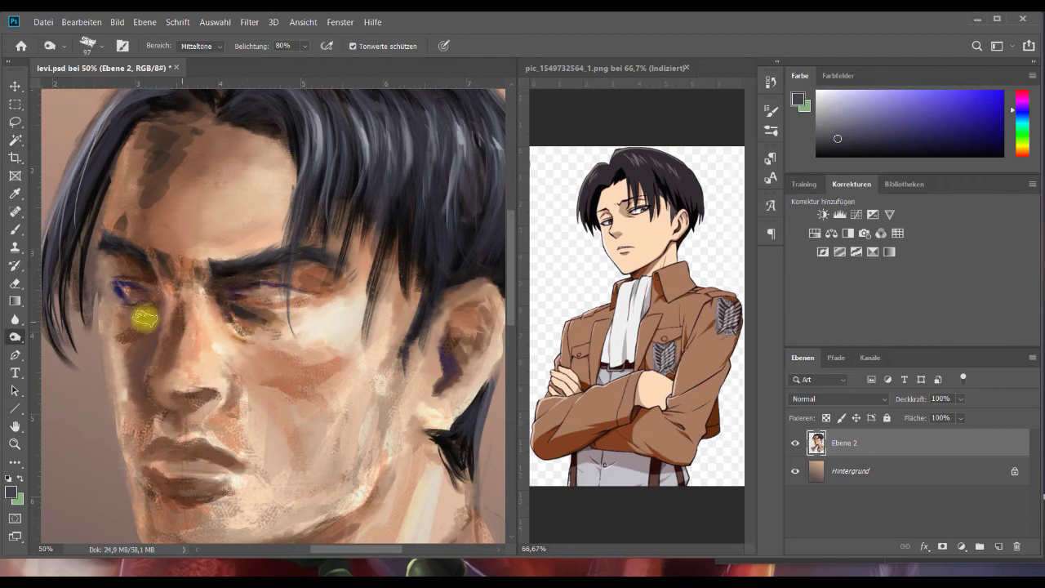
# Burn deep shadows beside the nose, above the eyebrow and inside the ear.
pyautogui.moveTo(128, 345)
pyautogui.mouseDown()
pyautogui.moveTo(144, 324)
pyautogui.moveTo(143, 395)
pyautogui.mouseUp()
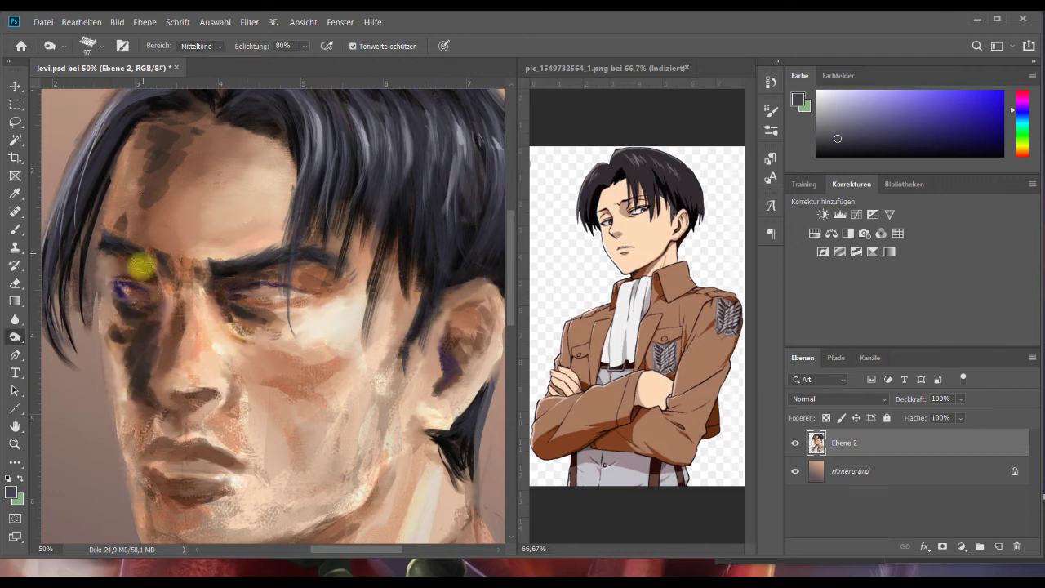
pyautogui.moveTo(225, 231); pyautogui.dragTo(279, 211)
pyautogui.moveTo(467, 369); pyautogui.dragTo(437, 327)
# Lower the Burn exposure to 37%, enlarge the brush to 196 px, and darken the cheek and face shadows.
pyautogui.moveTo(303, 48); pyautogui.dragTo(289, 59)
pyautogui.click(102, 46)
pyautogui.click(144, 89)
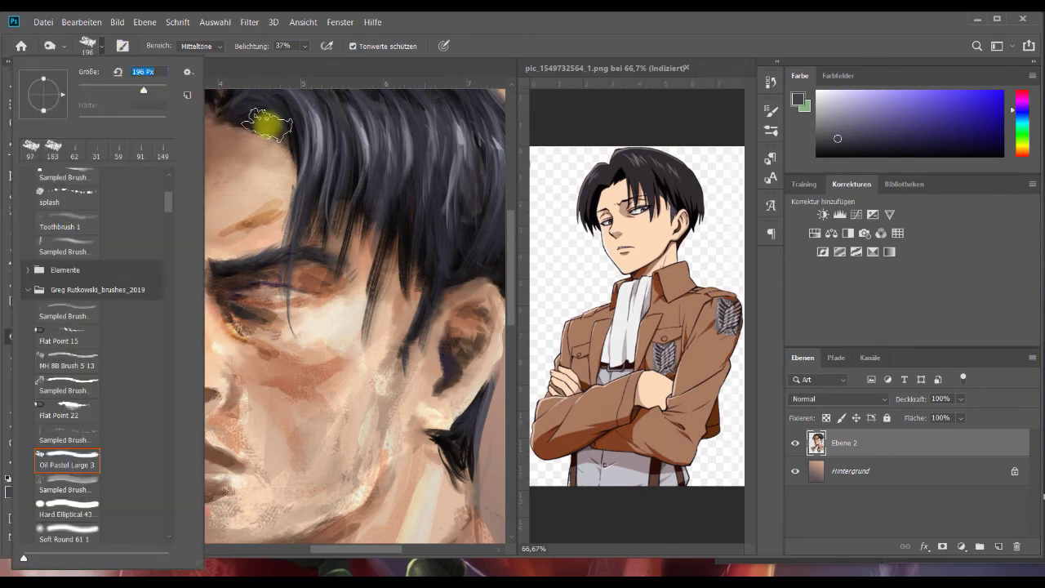
pyautogui.click(520, 38)
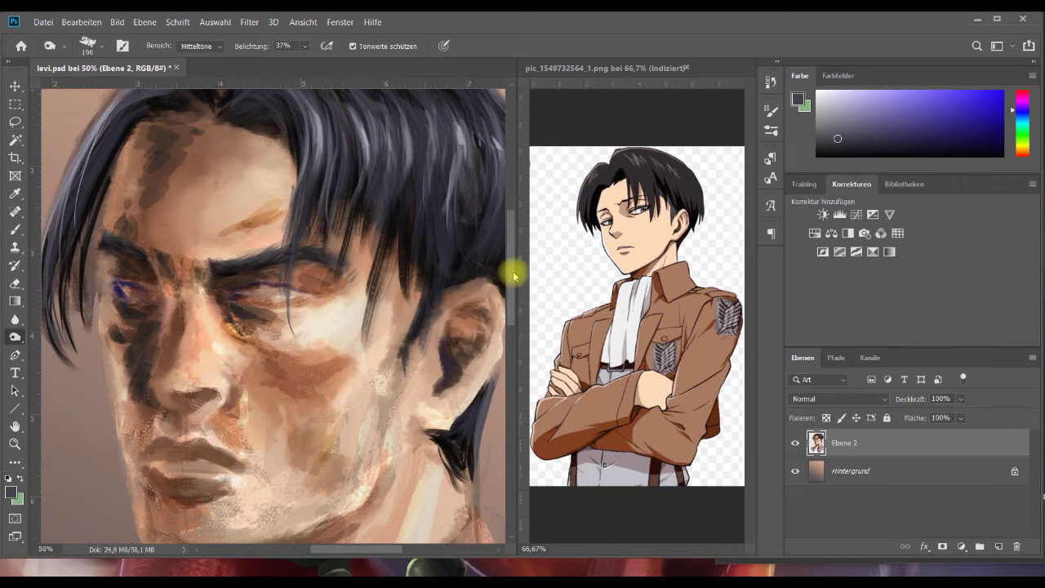
# Burn textured shadows around the mouth, chin and jaw up to the cheek, undoing one misplaced stroke.
pyautogui.scroll(-3, 433, 380)
pyautogui.moveTo(196, 454)
pyautogui.mouseDown()
pyautogui.moveTo(143, 343)
pyautogui.moveTo(154, 472)
pyautogui.mouseUp()
pyautogui.hotkey('ctrl', 'z')
pyautogui.moveTo(237, 462)
pyautogui.mouseDown()
pyautogui.moveTo(357, 412)
pyautogui.moveTo(364, 325)
pyautogui.mouseUp()
# Reduce the Burn brush to 84 px and deepen the shadow along the bridge of the nose.
pyautogui.click(102, 46)
pyautogui.click(293, 78)
pyautogui.moveTo(174, 236); pyautogui.dragTo(170, 334)
pyautogui.scroll(3, 443, 297)
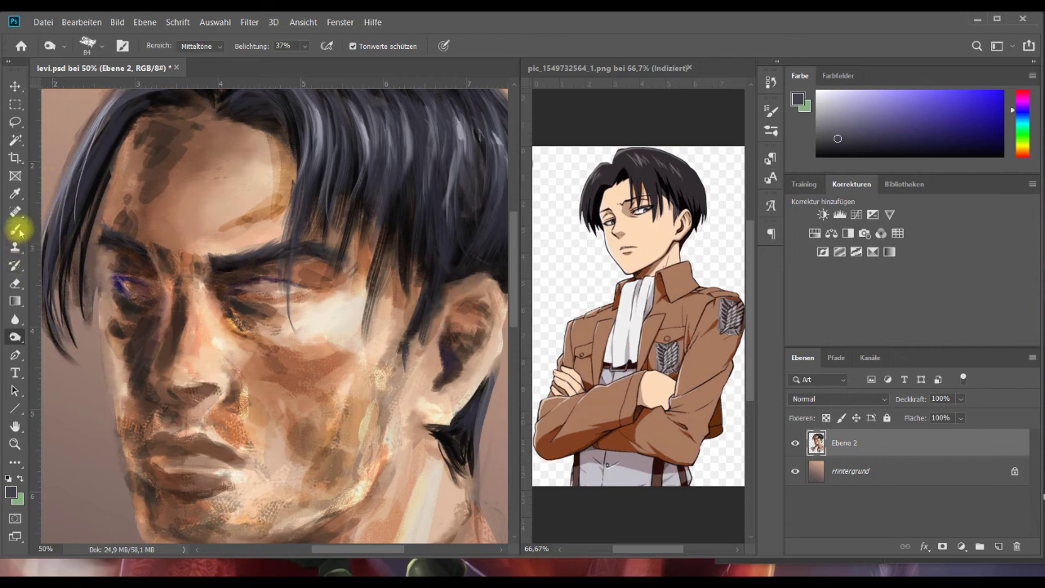
# Blend the face's shadows and skin tones with a 66 px Mixer Brush at 32% mix, and save the file.
pyautogui.click(18, 231)
pyautogui.click(93, 46)
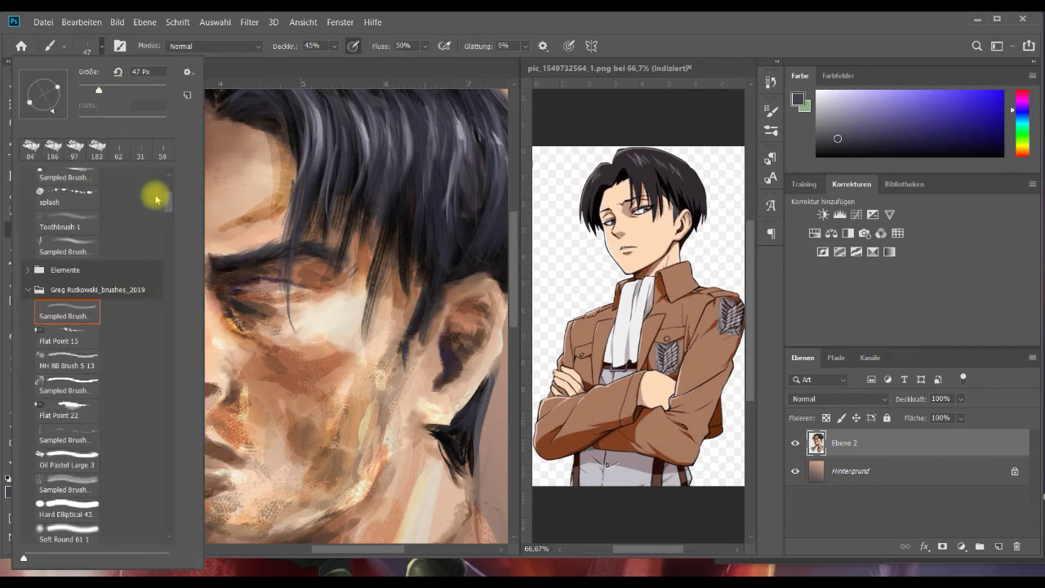
pyautogui.scroll(5, 170, 193)
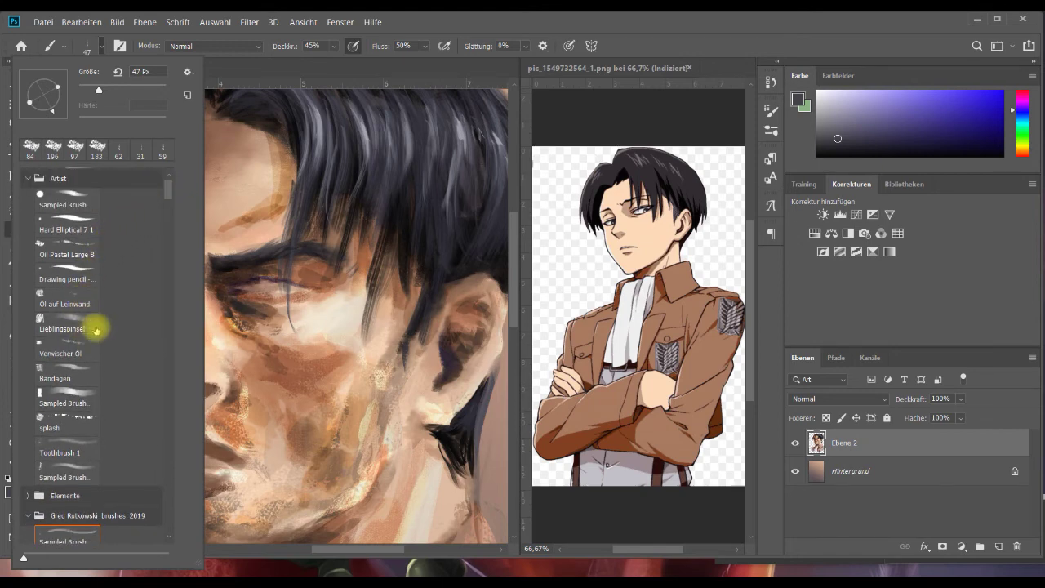
pyautogui.click(78, 351)
pyautogui.click(311, 75)
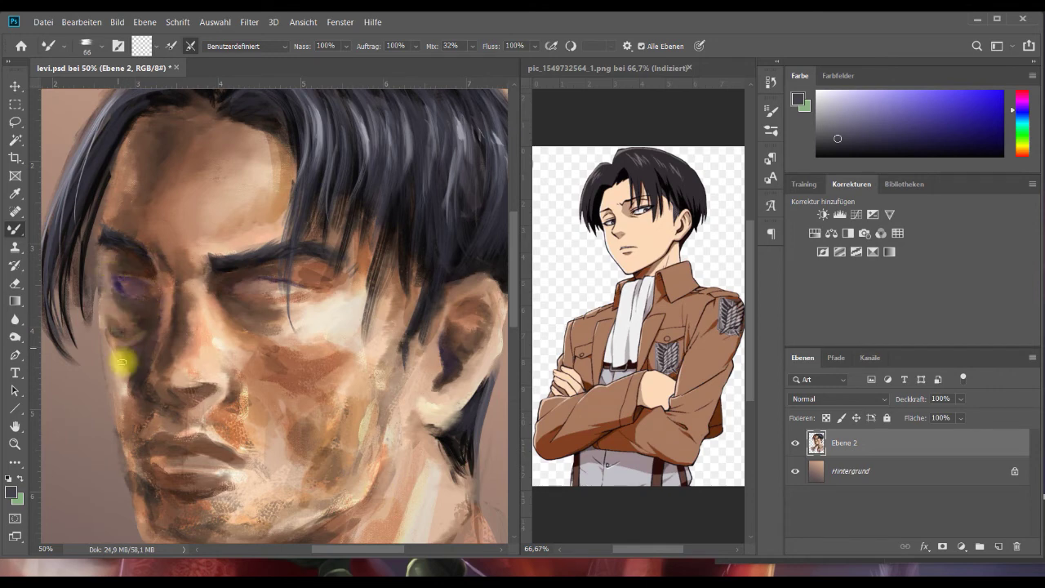
pyautogui.scroll(-3, 515, 329)
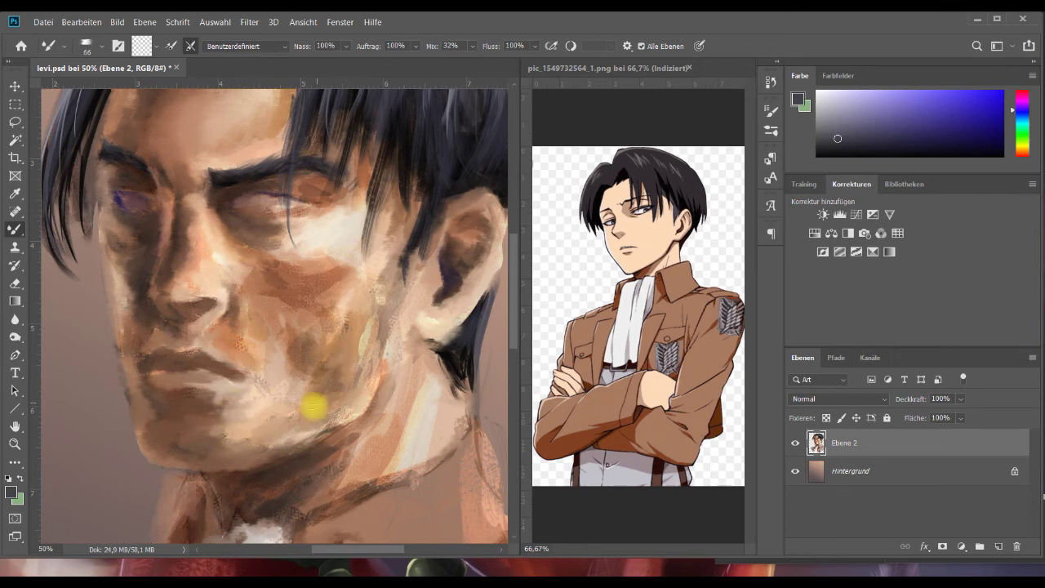
pyautogui.hotkey('ctrl', 's')
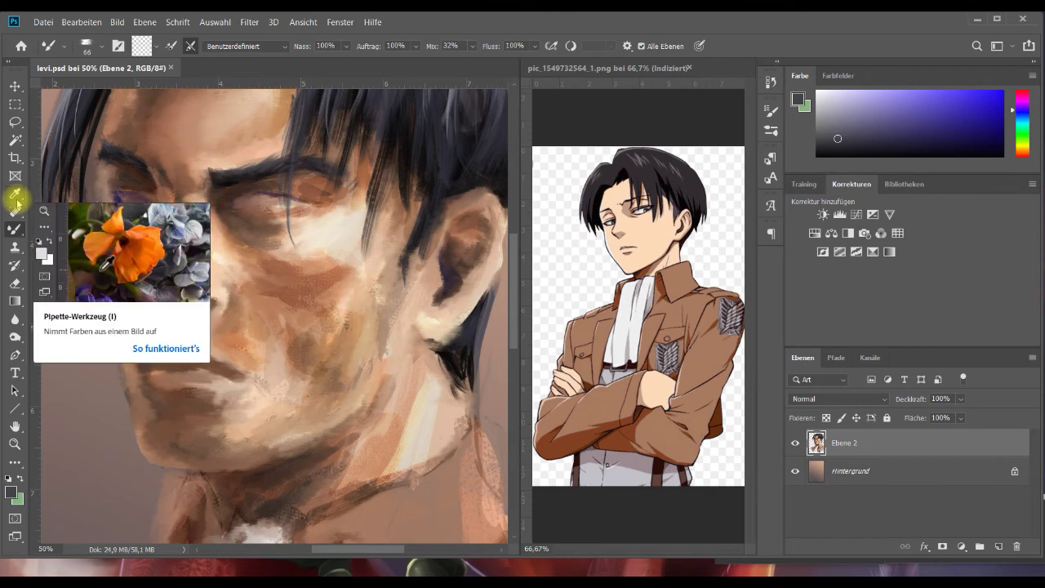
# Switch to the Brush tool with the fgnfnfg 3 tip at 37 px.
pyautogui.click(15, 229)
pyautogui.click(102, 51)
pyautogui.click(102, 51)
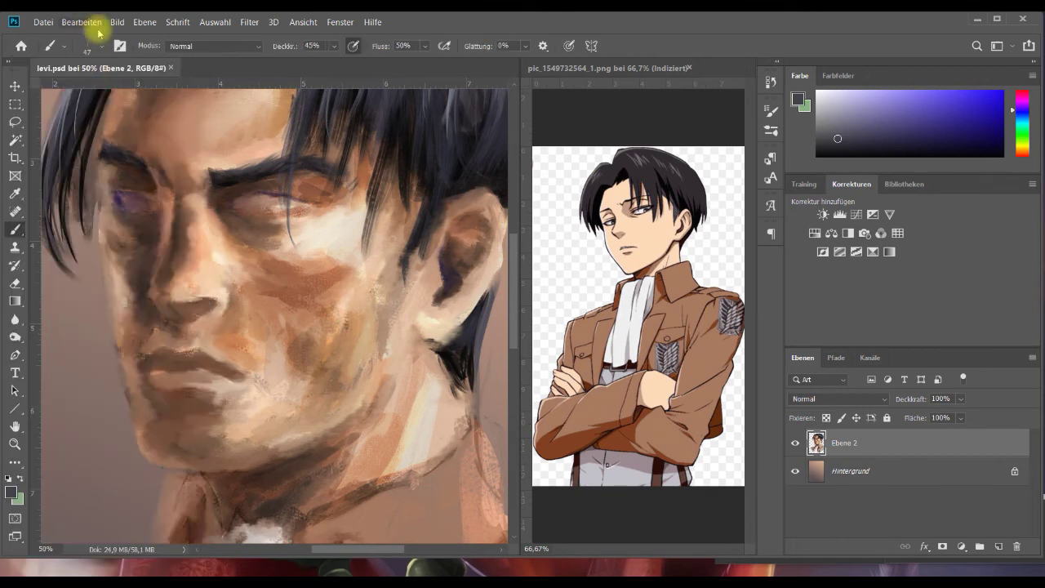
pyautogui.click(102, 46)
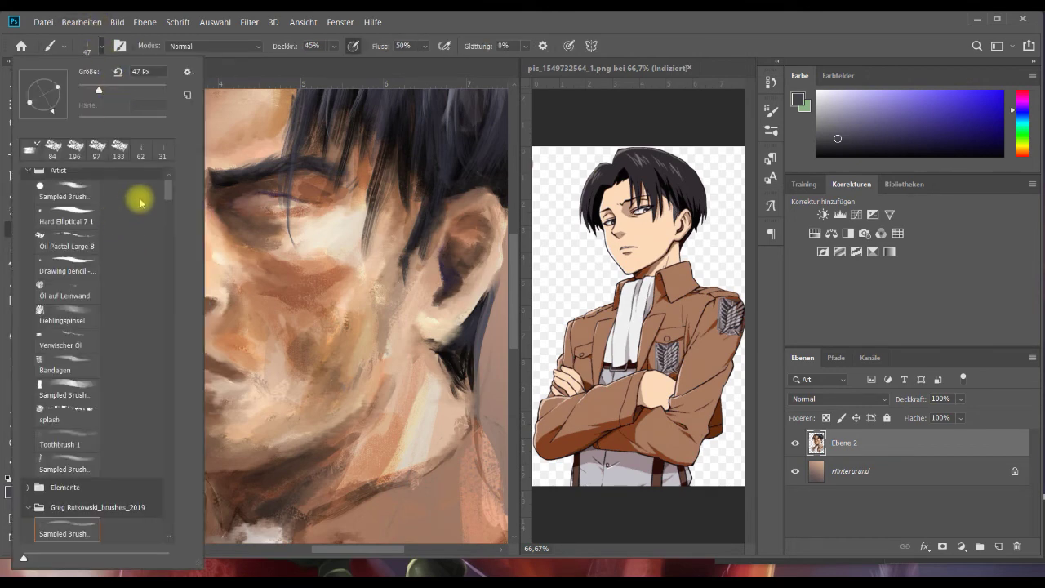
pyautogui.scroll(-8, 168, 201)
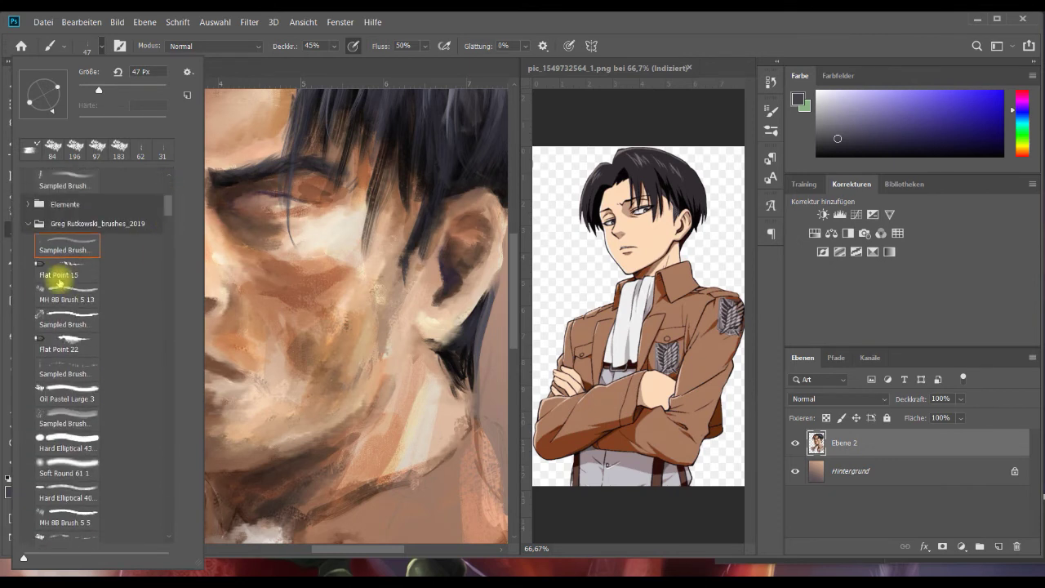
pyautogui.scroll(-5, 81, 376)
pyautogui.scroll(-5, 84, 395)
pyautogui.scroll(-4, 84, 395)
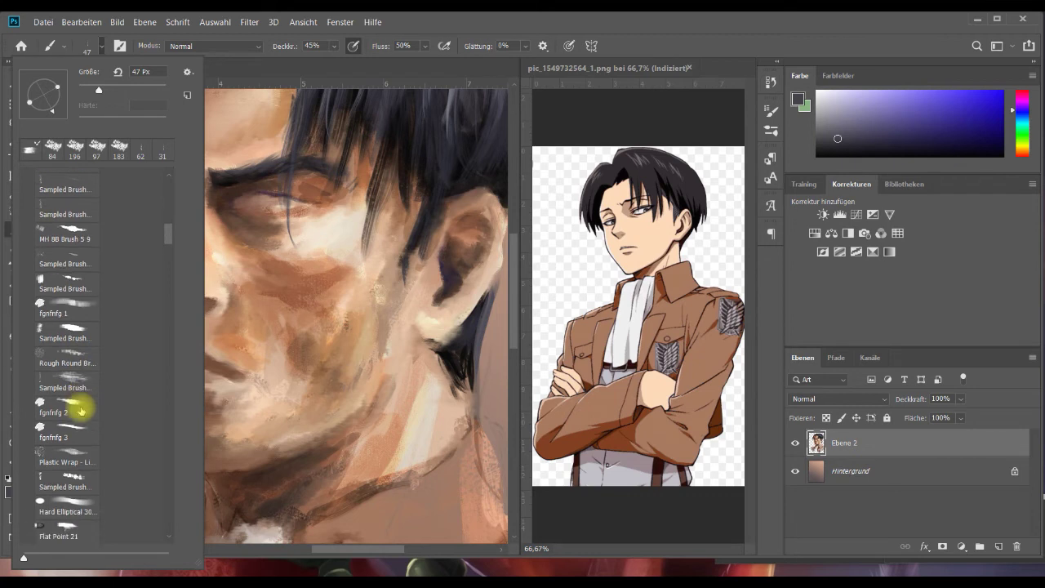
pyautogui.click(75, 431)
pyautogui.click(94, 90)
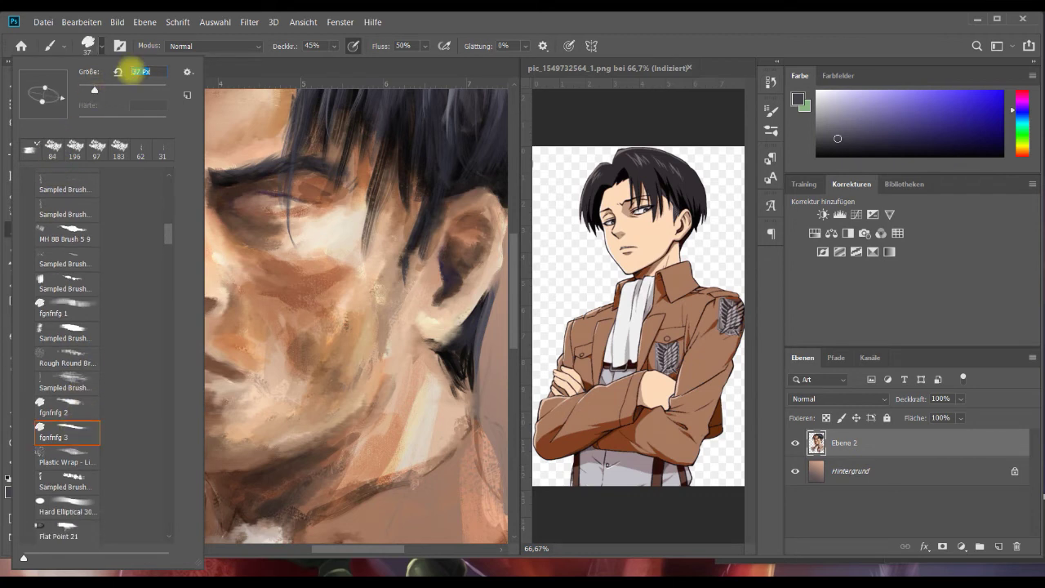
pyautogui.click(254, 64)
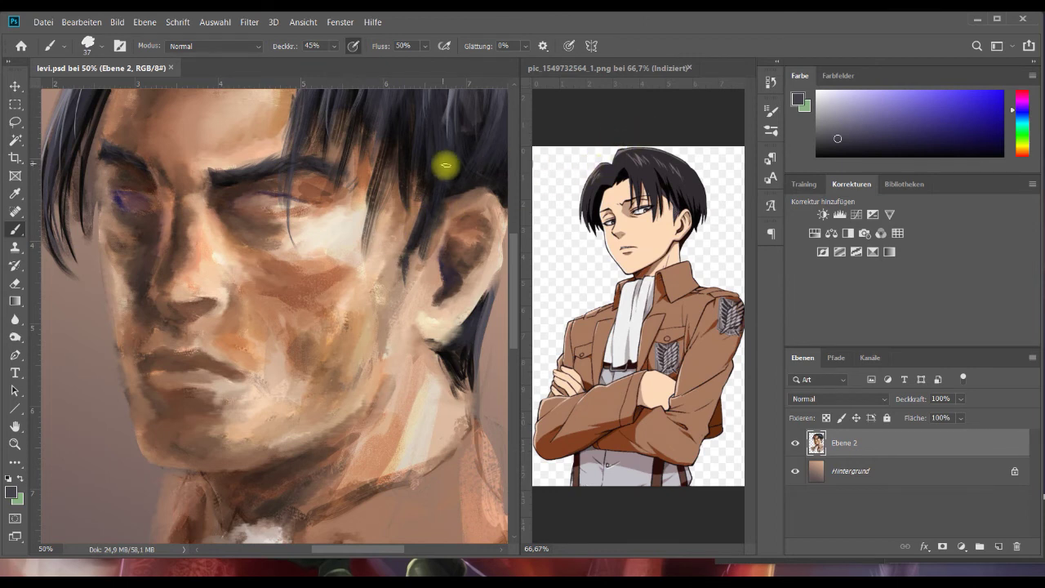
# Set the brush to 43% opacity and 100% flow, and paint dark brown accents around the lips and nose, undoing one stroke.
pyautogui.press('alt')
pyautogui.keyDown('alt'); pyautogui.click(238, 188); pyautogui.keyUp('alt')
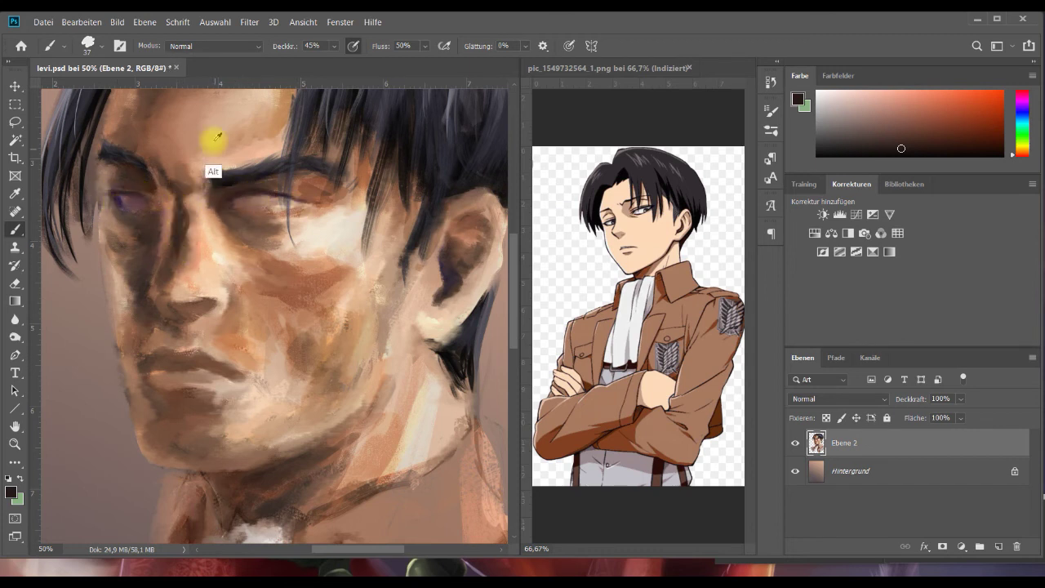
pyautogui.keyDown('alt'); pyautogui.click(227, 204); pyautogui.keyUp('alt')
pyautogui.press('1')
pyautogui.press('4')
pyautogui.press('4')
pyautogui.press('3')
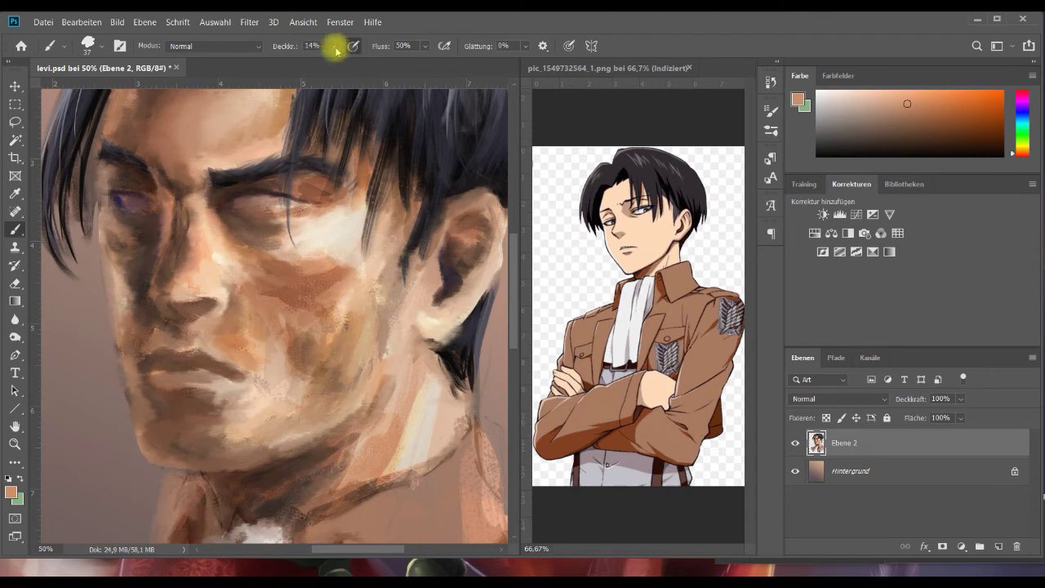
pyautogui.hotkey('shift', '0')
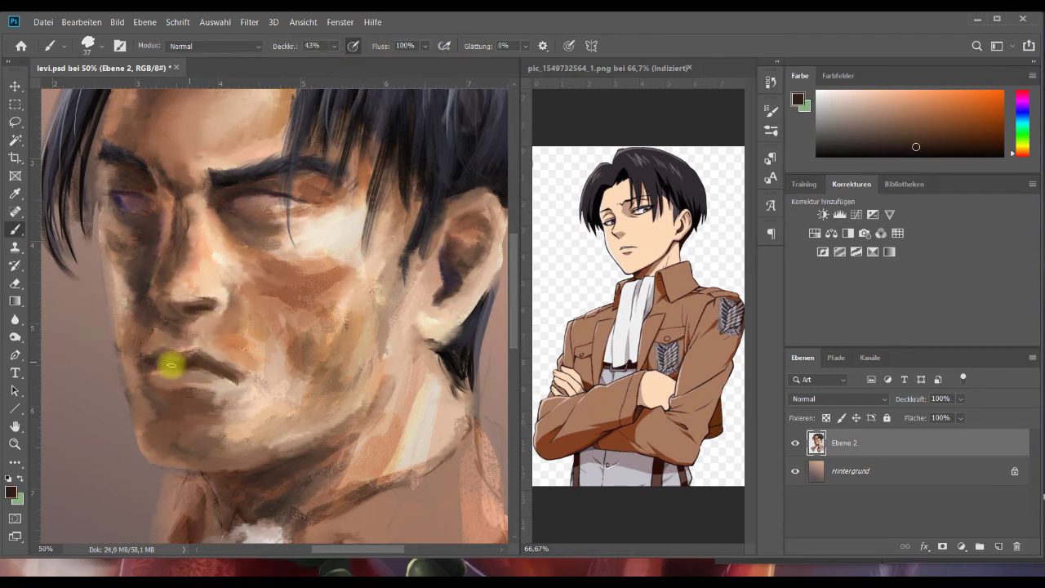
pyautogui.hotkey('ctrl', 'z')
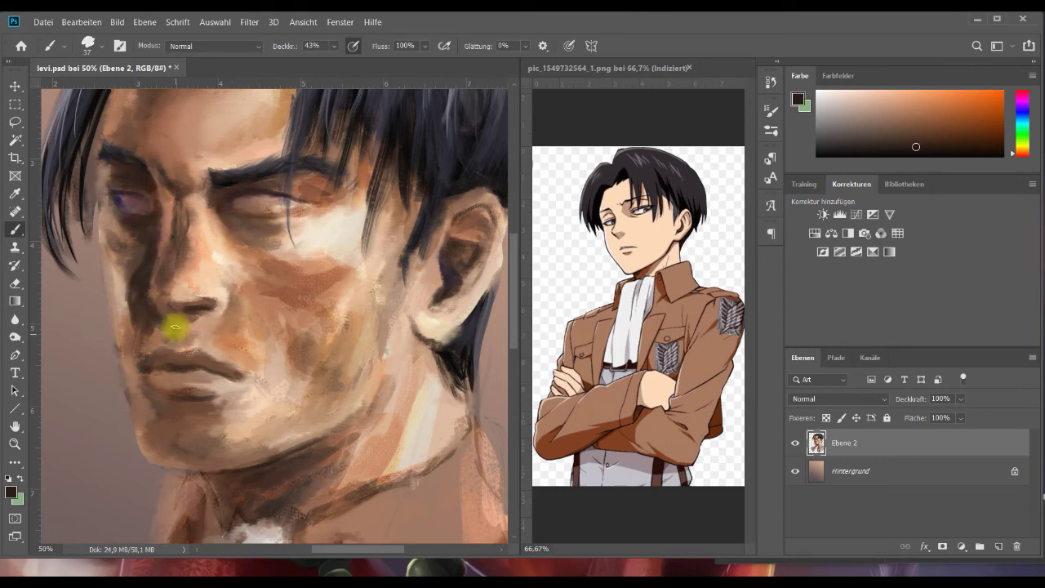
# Colour the lower lip with reddish tones and blend the mouth with the Mixer Brush.
pyautogui.keyDown('alt'); pyautogui.click(160, 366); pyautogui.keyUp('alt')
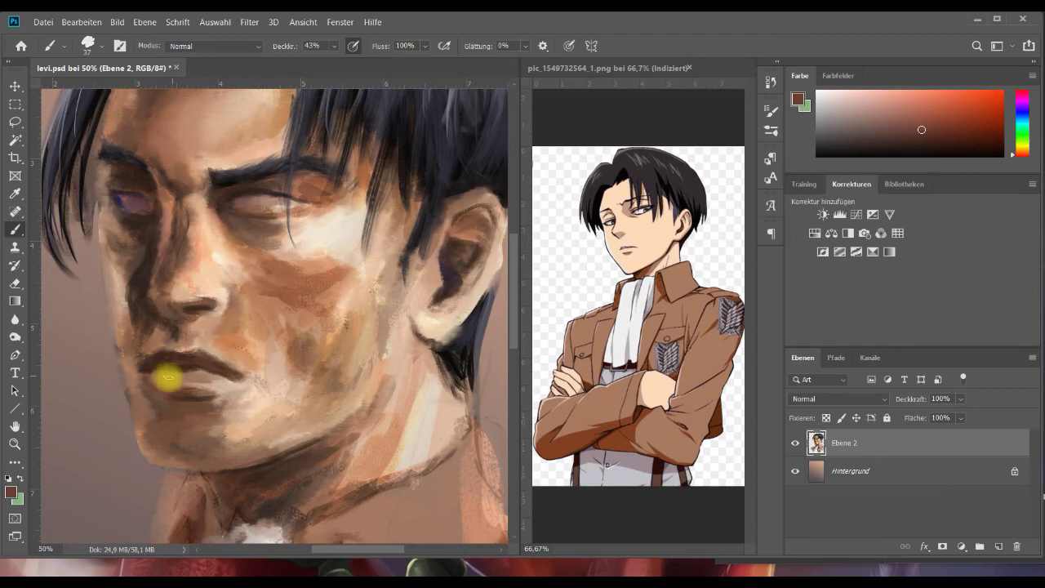
pyautogui.click(975, 131)
pyautogui.click(1020, 155)
pyautogui.moveTo(153, 371); pyautogui.dragTo(212, 378)
pyautogui.click(101, 46)
pyautogui.scroll(-1, 170, 217)
pyautogui.doubleClick(122, 302)
pyautogui.moveTo(154, 357)
pyautogui.mouseDown()
pyautogui.moveTo(211, 379)
pyautogui.moveTo(187, 371)
pyautogui.moveTo(161, 396)
pyautogui.mouseUp()
pyautogui.click(102, 46)
pyautogui.doubleClick(92, 414)
pyautogui.click(924, 133)
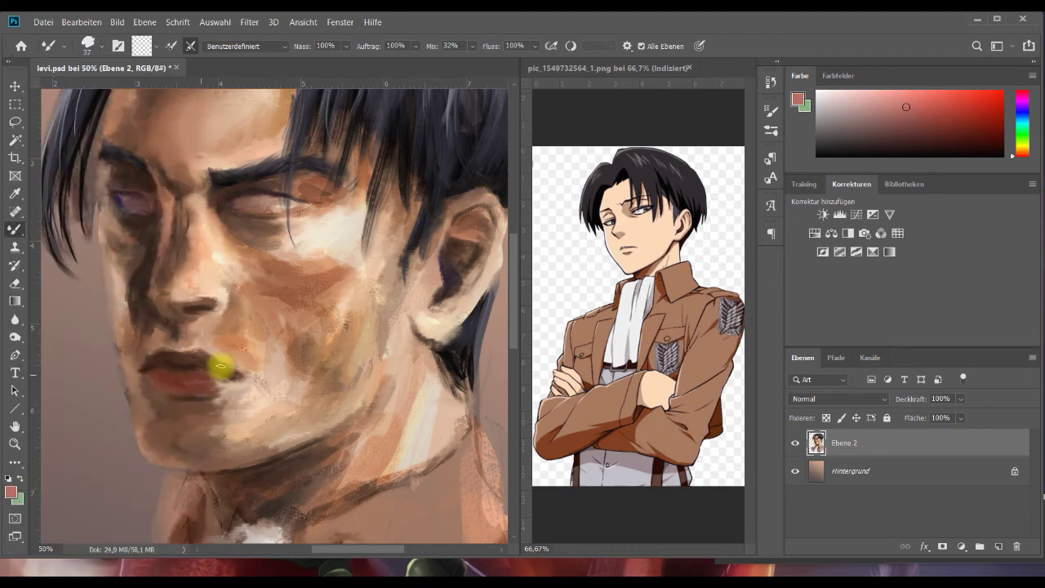
# Set up the Pencil tool with the fgnfnfg 3 tip and 65% opacity.
pyautogui.click(101, 46)
pyautogui.doubleClick(64, 150)
pyautogui.click(59, 46)
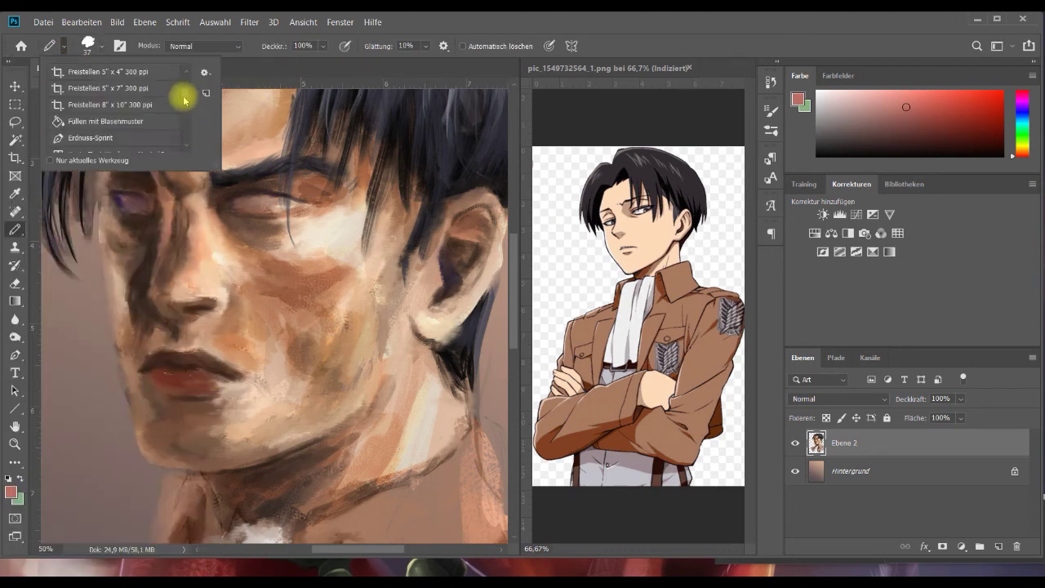
pyautogui.click(101, 45)
pyautogui.scroll(-2, 172, 236)
pyautogui.click(162, 72)
pyautogui.moveTo(123, 89); pyautogui.dragTo(90, 90)
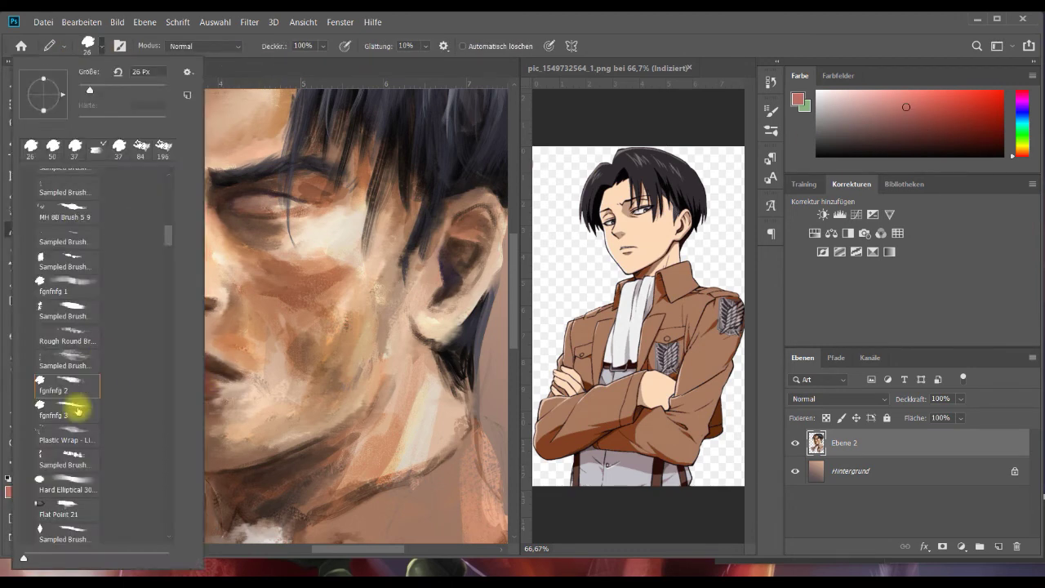
pyautogui.doubleClick(79, 410)
pyautogui.click(324, 46)
pyautogui.moveTo(328, 68); pyautogui.dragTo(316, 68)
# Paint muted pink highlights on the lower lip with sampled colours, undoing the last light stroke.
pyautogui.keyDown('alt'); pyautogui.click(163, 357); pyautogui.keyUp('alt')
pyautogui.keyDown('alt'); pyautogui.click(168, 375); pyautogui.keyUp('alt')
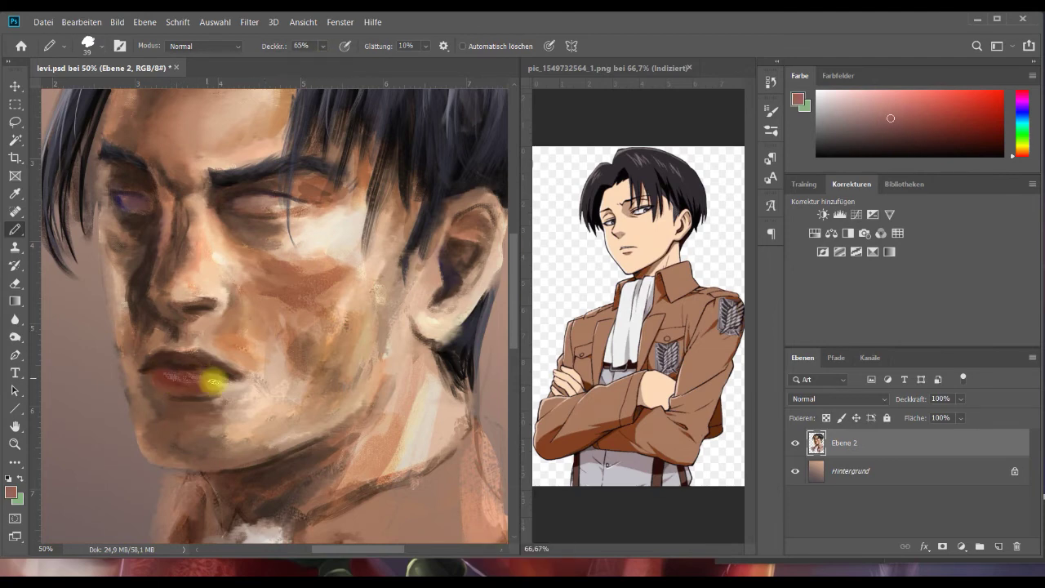
pyautogui.keyDown('alt'); pyautogui.click(252, 404); pyautogui.keyUp('alt')
pyautogui.hotkey('ctrl', 'z')
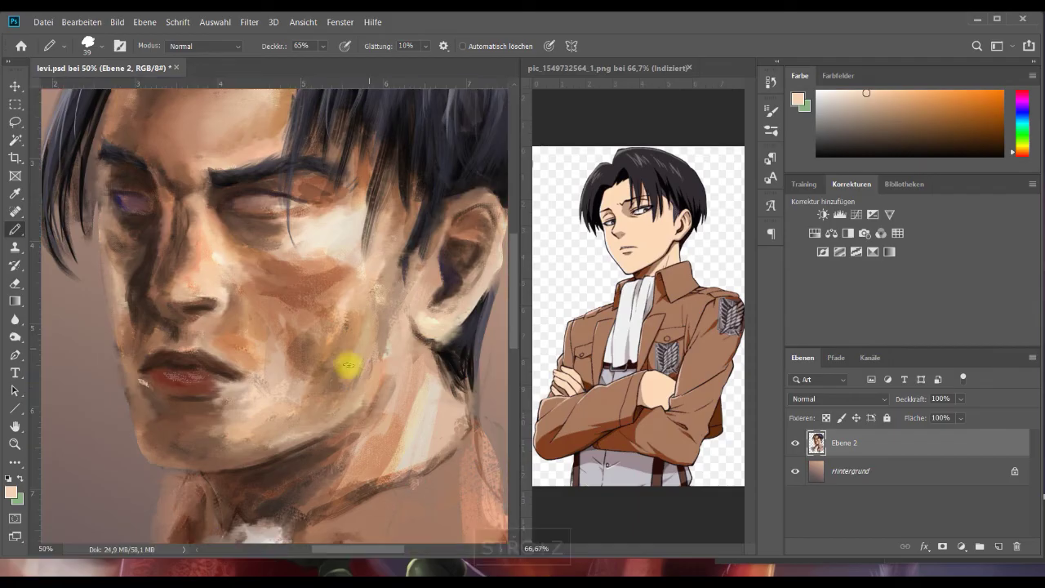
# Refine the shadowed edge of the face from cheek to chin with a sampled skin tone.
pyautogui.keyDown('alt'); pyautogui.click(121, 326); pyautogui.keyUp('alt')
pyautogui.moveTo(142, 382); pyautogui.dragTo(135, 387)
pyautogui.moveTo(112, 309); pyautogui.dragTo(156, 463)
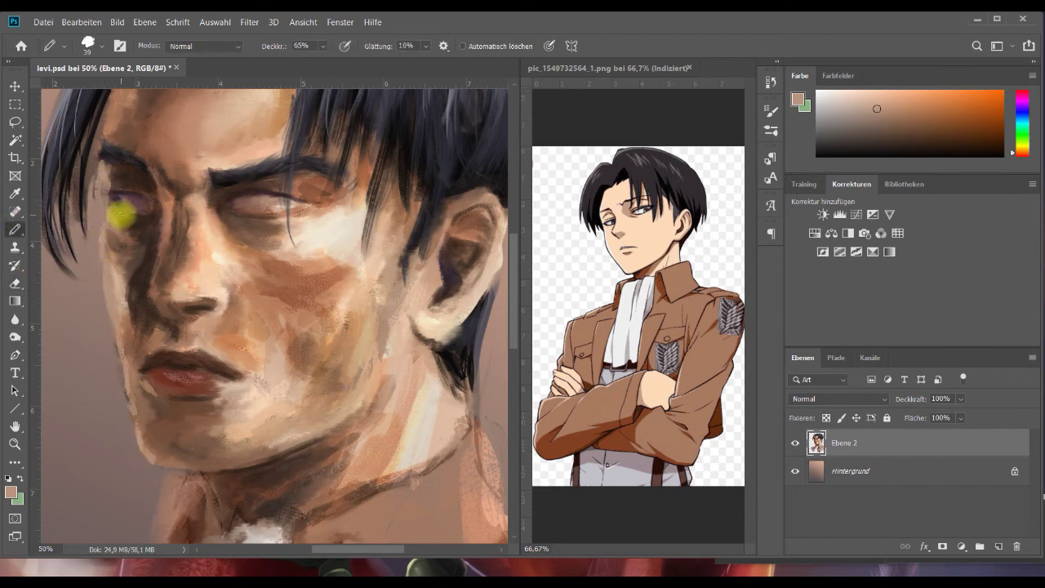
# Switch to an 18 px tip and outline the shadowed side of the nose bridge and nostril with light skin tones.
pyautogui.click(101, 46)
pyautogui.doubleClick(79, 282)
pyautogui.click(101, 46)
pyautogui.keyDown('alt'); pyautogui.click(111, 223); pyautogui.keyUp('alt')
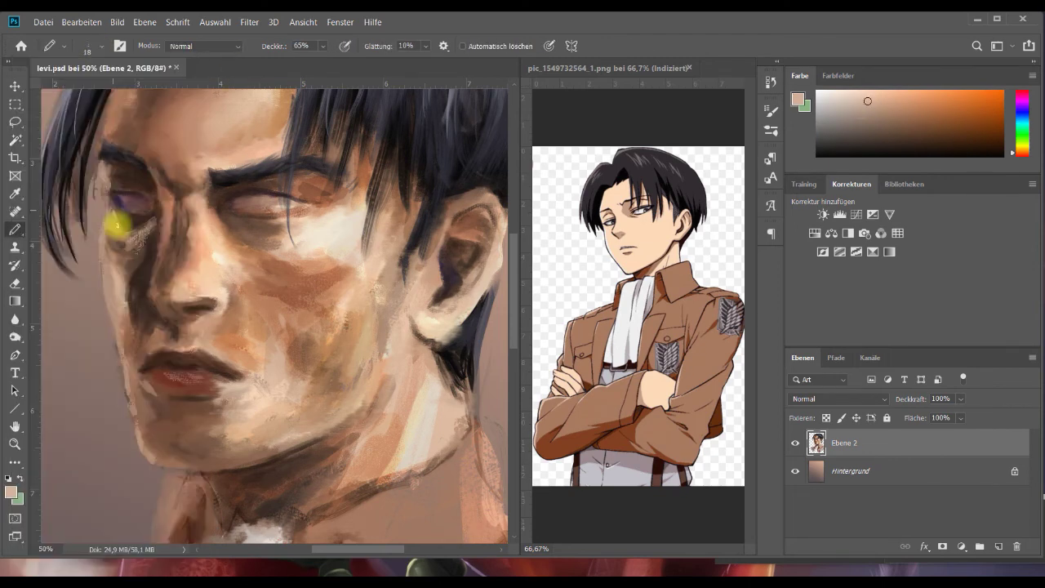
pyautogui.keyDown('alt'); pyautogui.click(212, 277); pyautogui.keyUp('alt')
pyautogui.moveTo(202, 193)
pyautogui.mouseDown()
pyautogui.moveTo(156, 246)
pyautogui.moveTo(147, 295)
pyautogui.mouseUp()
pyautogui.keyDown('alt'); pyautogui.click(170, 233); pyautogui.keyUp('alt')
pyautogui.moveTo(158, 197); pyautogui.dragTo(149, 304)
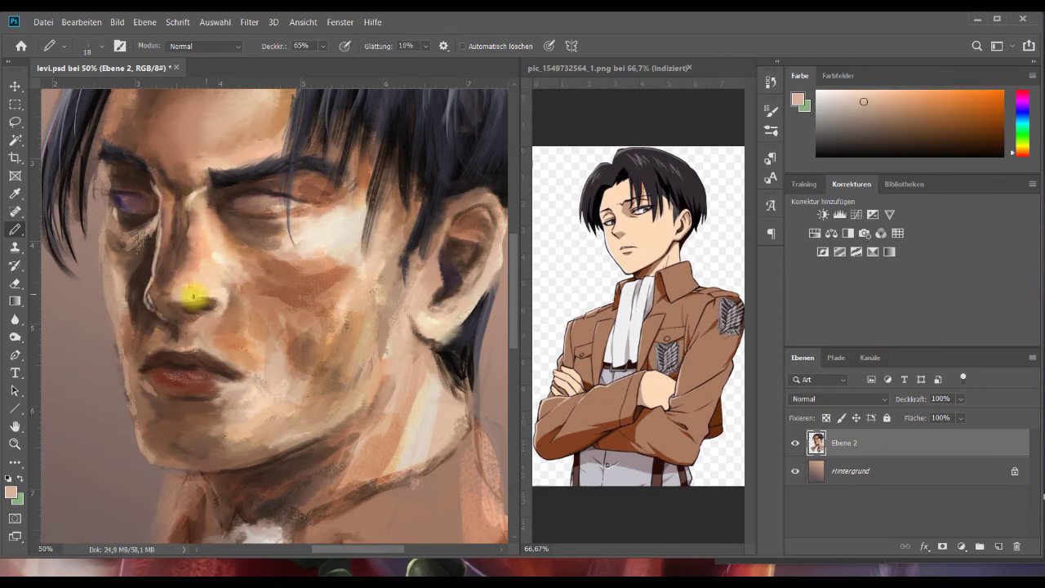
# Add fine sampled skin-tone strokes around the nose, upper lip and chin.
pyautogui.keyDown('alt'); pyautogui.click(276, 223); pyautogui.keyUp('alt')
pyautogui.moveTo(245, 305); pyautogui.dragTo(237, 314)
pyautogui.keyDown('alt'); pyautogui.click(166, 338); pyautogui.keyUp('alt')
pyautogui.moveTo(178, 403)
pyautogui.mouseDown()
pyautogui.moveTo(194, 400)
pyautogui.moveTo(171, 408)
pyautogui.mouseUp()
pyautogui.keyDown('alt'); pyautogui.click(179, 347); pyautogui.keyUp('alt')
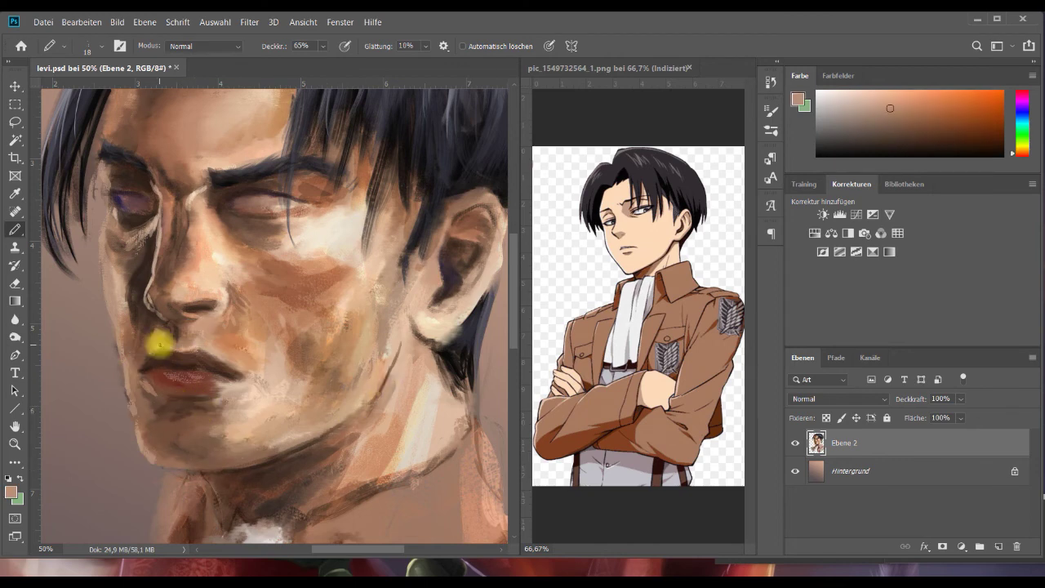
pyautogui.moveTo(160, 431); pyautogui.dragTo(198, 429)
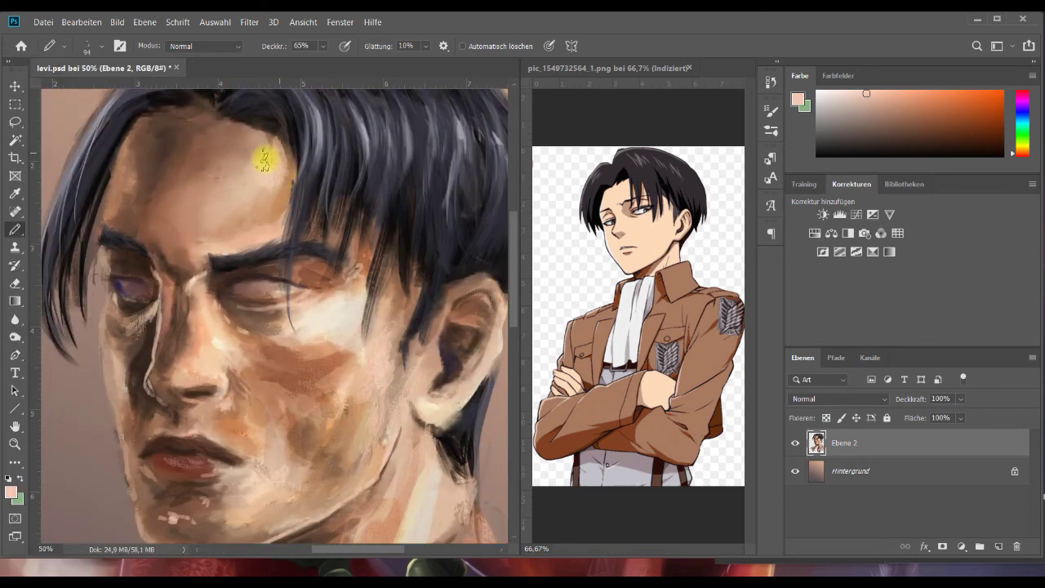
# Choose the MH 8B Brush 5 13 tip at 43 px and paint sampled brown texture on the forehead.
pyautogui.rightClick(165, 210)
pyautogui.scroll(-2, 84, 391)
pyautogui.doubleClick(82, 330)
pyautogui.keyDown('alt'); pyautogui.click(277, 132); pyautogui.keyUp('alt')
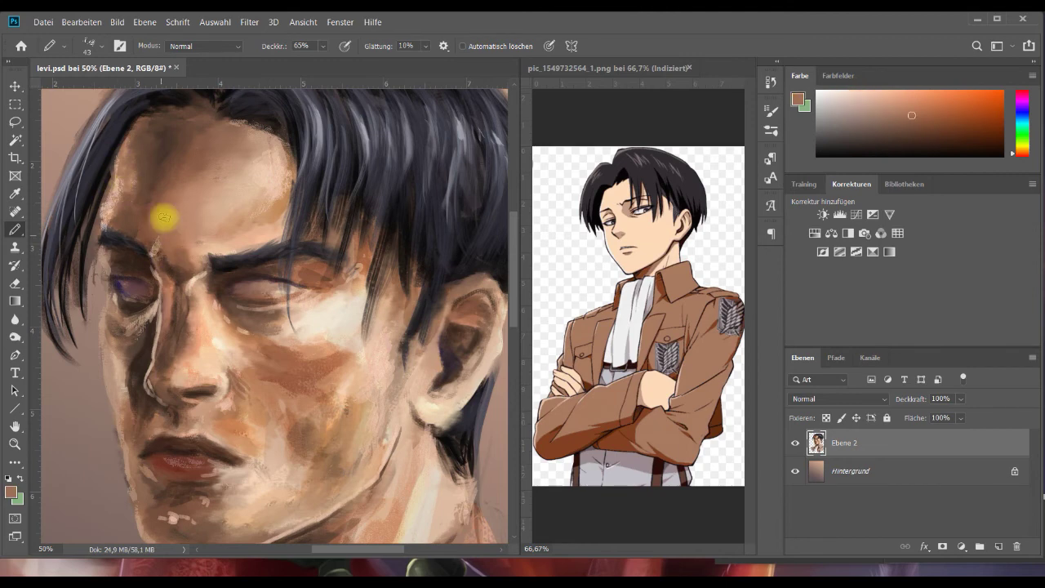
# Paint dark cheek texture with a 133 px tip on a new layer, and set that layer to Soft Light at 68% fill.
pyautogui.scroll(-2, 249, 327)
pyautogui.keyDown('alt'); pyautogui.click(137, 298); pyautogui.keyUp('alt')
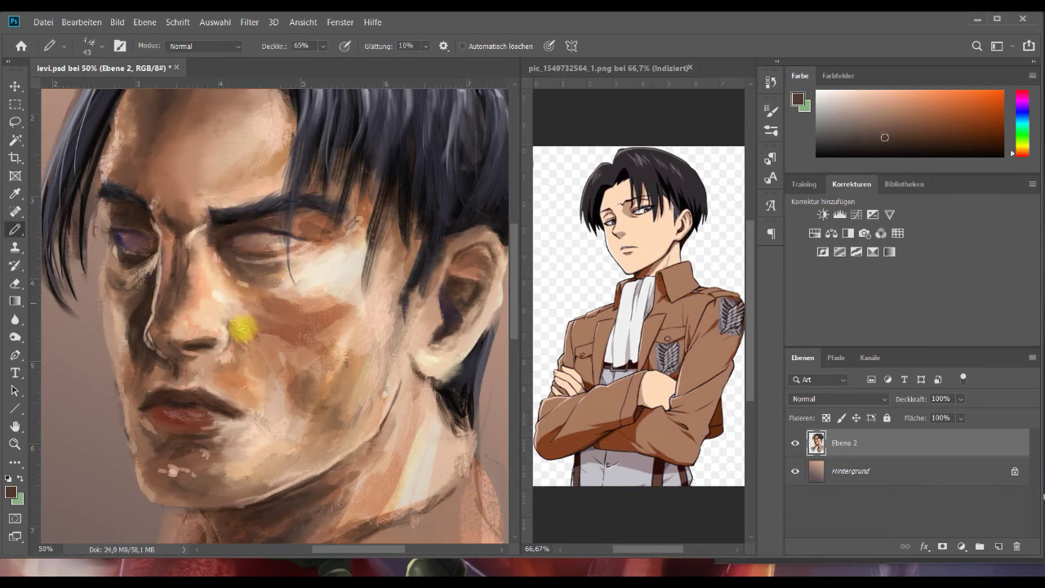
pyautogui.rightClick(240, 329)
pyautogui.doubleClick(82, 330)
pyautogui.hotkey('ctrl', 'shift', 'alt', 'n')
pyautogui.moveTo(228, 301); pyautogui.dragTo(314, 351)
pyautogui.moveTo(245, 347); pyautogui.dragTo(216, 372)
pyautogui.click(838, 399)
pyautogui.click(825, 408)
pyautogui.moveTo(960, 418); pyautogui.dragTo(934, 432)
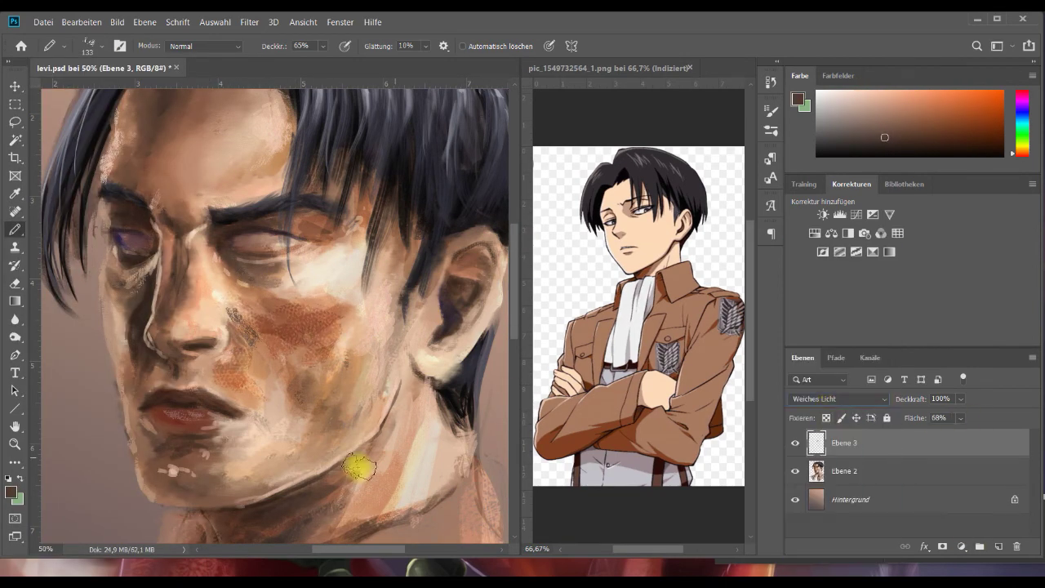
# Add more texture to the face on the Soft Light layer with a 66 px tip, and merge it into the portrait layer.
pyautogui.rightClick(164, 373)
pyautogui.doubleClick(169, 328)
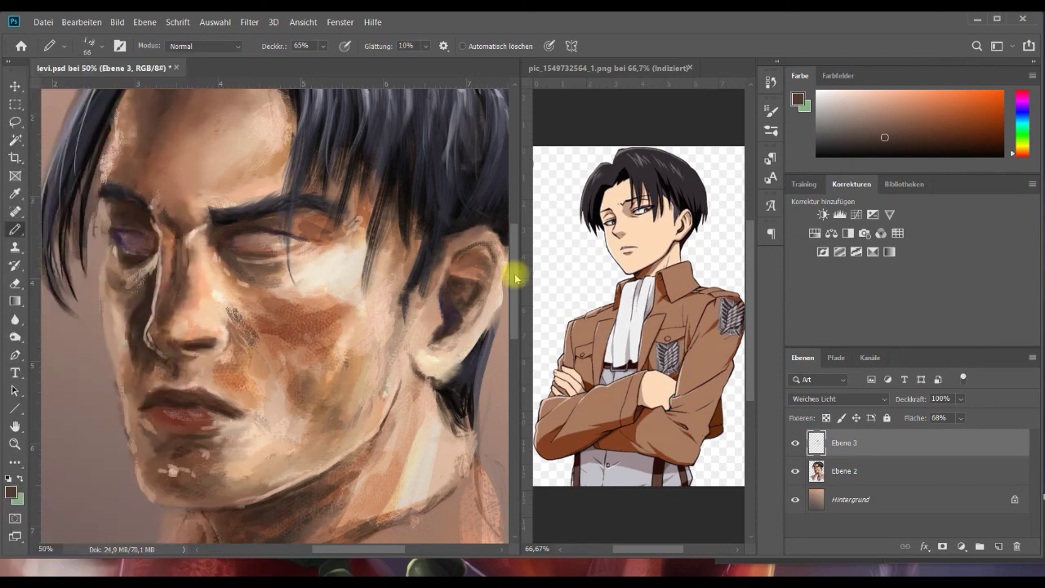
pyautogui.scroll(3, 490, 278)
pyautogui.hotkey('ctrl', 'e')
# Reduce the MH 8B brush to 32 px and add sampled skin-tone texture to the forehead, cheek and chin.
pyautogui.keyDown('alt'); pyautogui.click(376, 316); pyautogui.keyUp('alt')
pyautogui.keyDown('alt'); pyautogui.click(205, 348); pyautogui.keyUp('alt')
pyautogui.scroll(-3, 512, 307)
pyautogui.rightClick(156, 359)
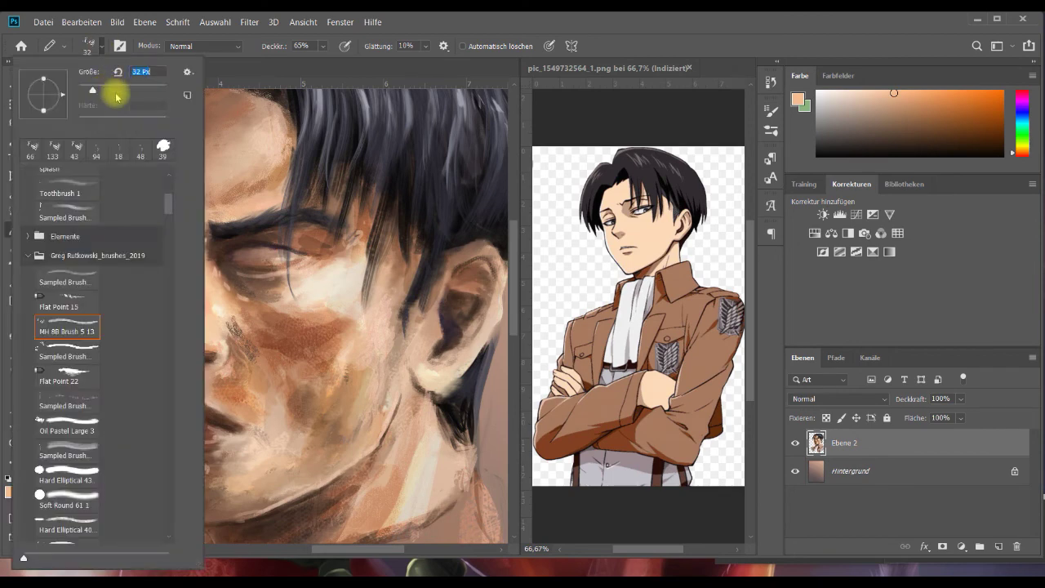
pyautogui.click(89, 91)
pyautogui.press('Return')
pyautogui.scroll(-1, 457, 348)
pyautogui.keyDown('alt'); pyautogui.click(329, 214); pyautogui.keyUp('alt')
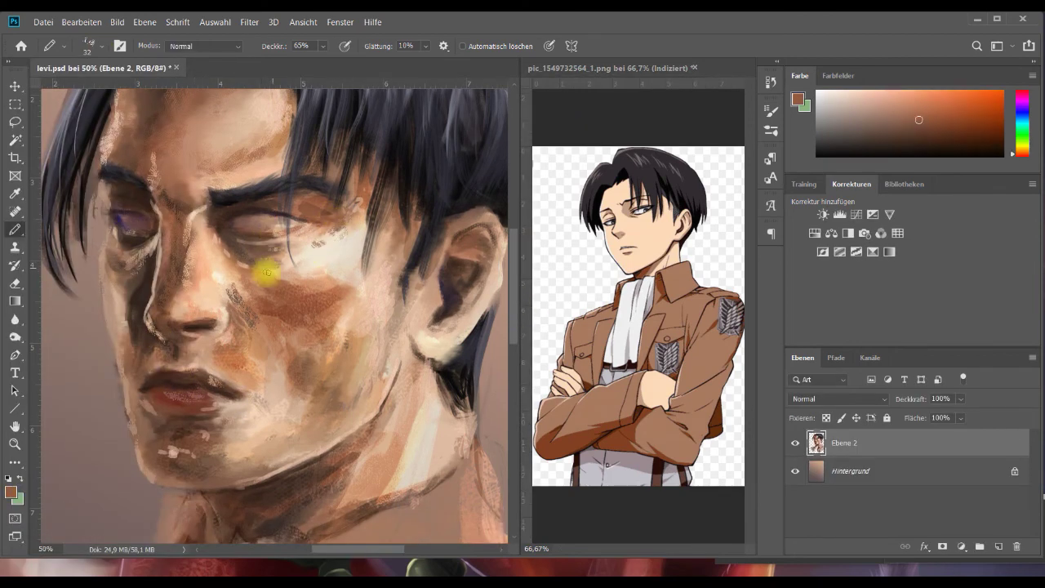
# Rework the inner eye corner and nose bridge with sampled dark and light tones, using tips of 81 px and 47 px.
pyautogui.keyDown('alt'); pyautogui.click(149, 226); pyautogui.keyUp('alt')
pyautogui.rightClick(153, 223)
pyautogui.doubleClick(150, 206)
pyautogui.keyDown('alt'); pyautogui.click(152, 208); pyautogui.keyUp('alt')
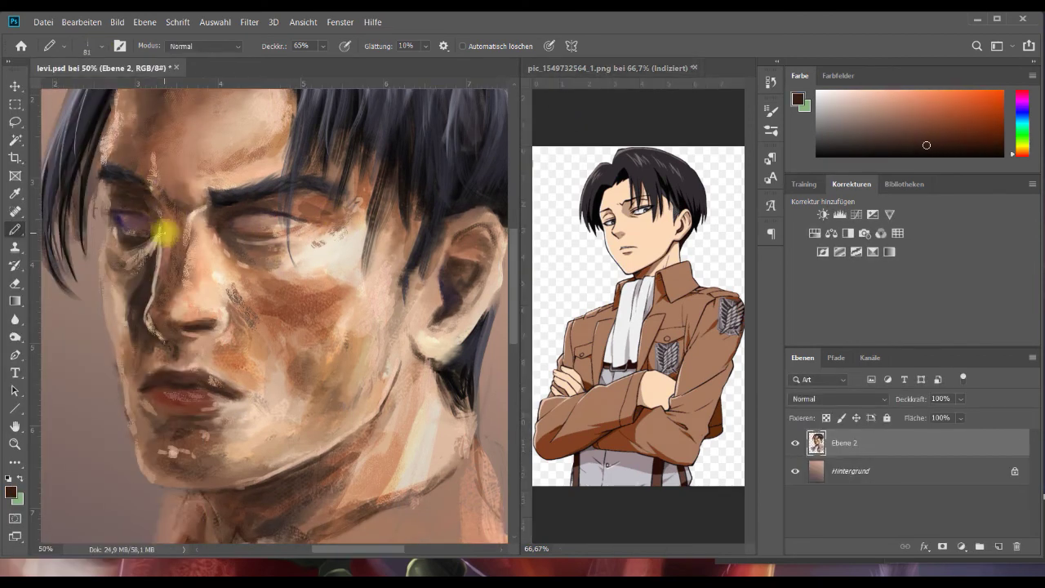
pyautogui.keyDown('alt'); pyautogui.click(134, 225); pyautogui.keyUp('alt')
pyautogui.keyDown('alt'); pyautogui.click(165, 219); pyautogui.keyUp('alt')
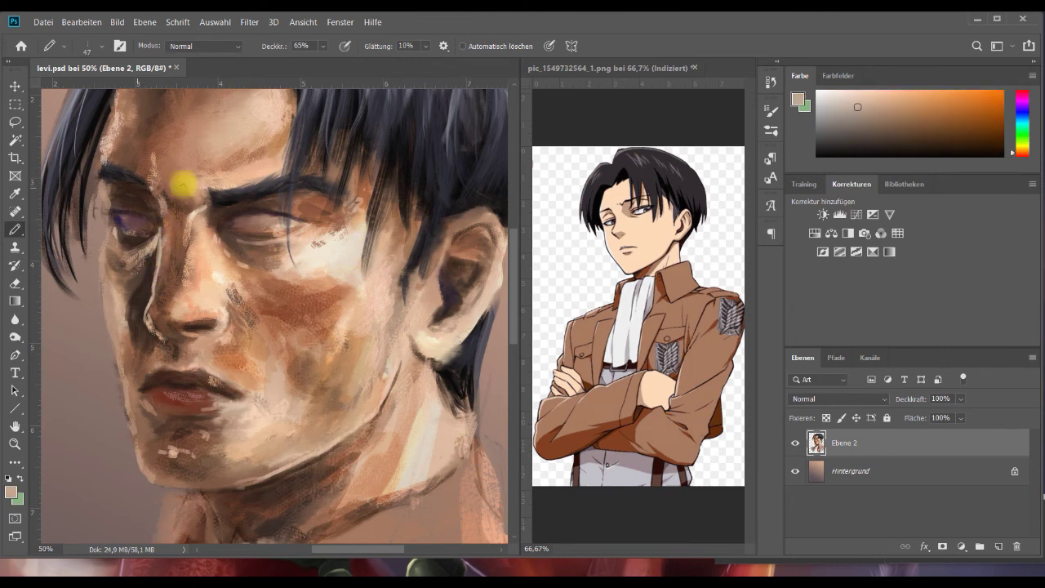
# Deepen the shadows around the outer eye corner and along the shaded jaw beside the mouth with sampled dark tones.
pyautogui.keyDown('alt'); pyautogui.click(356, 214); pyautogui.keyUp('alt')
pyautogui.moveTo(359, 216); pyautogui.dragTo(349, 263)
pyautogui.keyDown('alt'); pyautogui.click(429, 220); pyautogui.keyUp('alt')
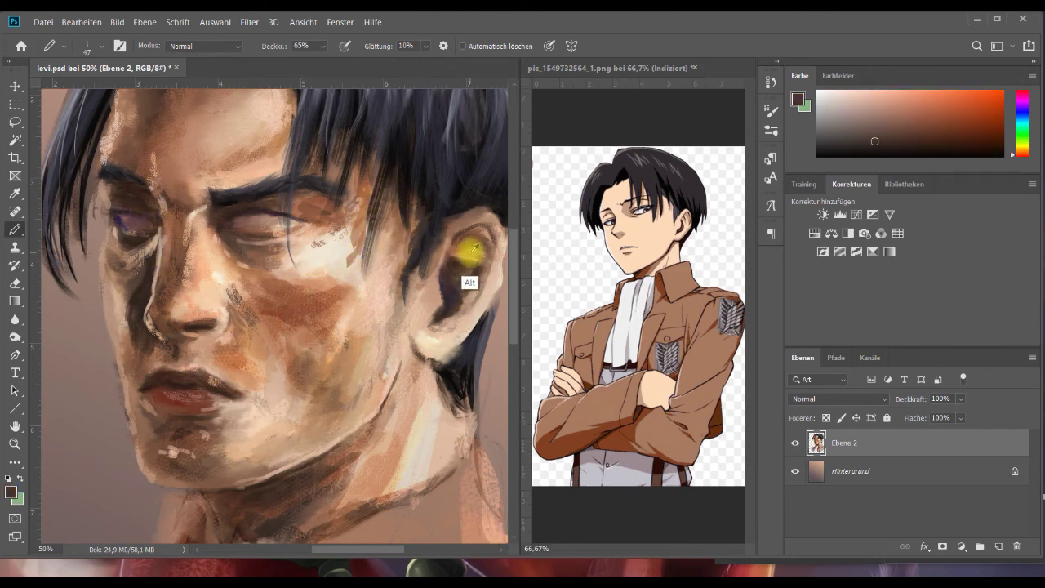
pyautogui.keyDown('alt'); pyautogui.click(147, 343); pyautogui.keyUp('alt')
pyautogui.moveTo(144, 382); pyautogui.dragTo(168, 396)
# Refine the nose contour and nostril shadow with a 31 px textured brush, using sampled dark brown.
pyautogui.rightClick(135, 410)
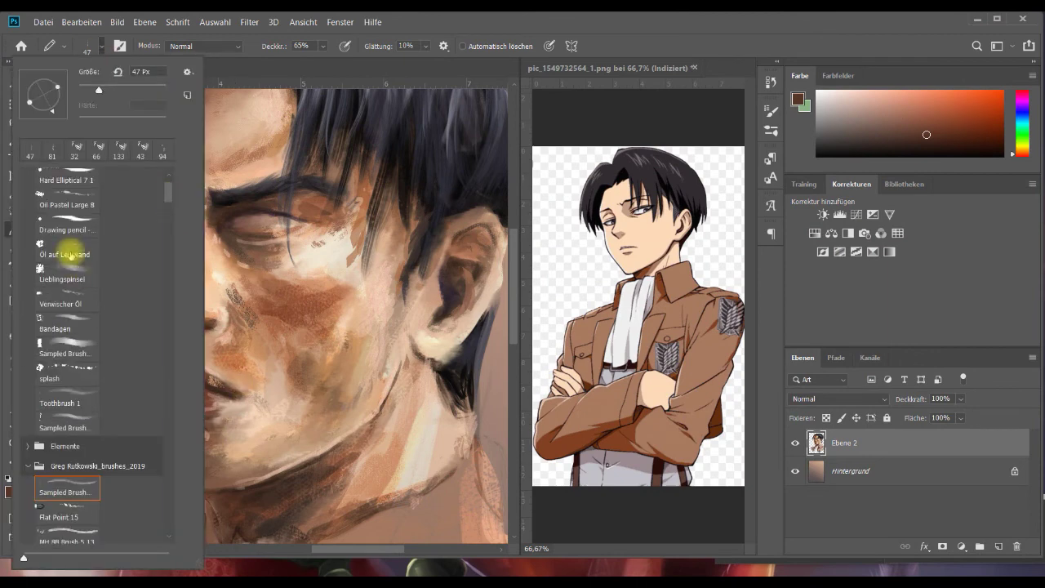
pyautogui.moveTo(173, 71); pyautogui.dragTo(160, 70)
pyautogui.press('Return')
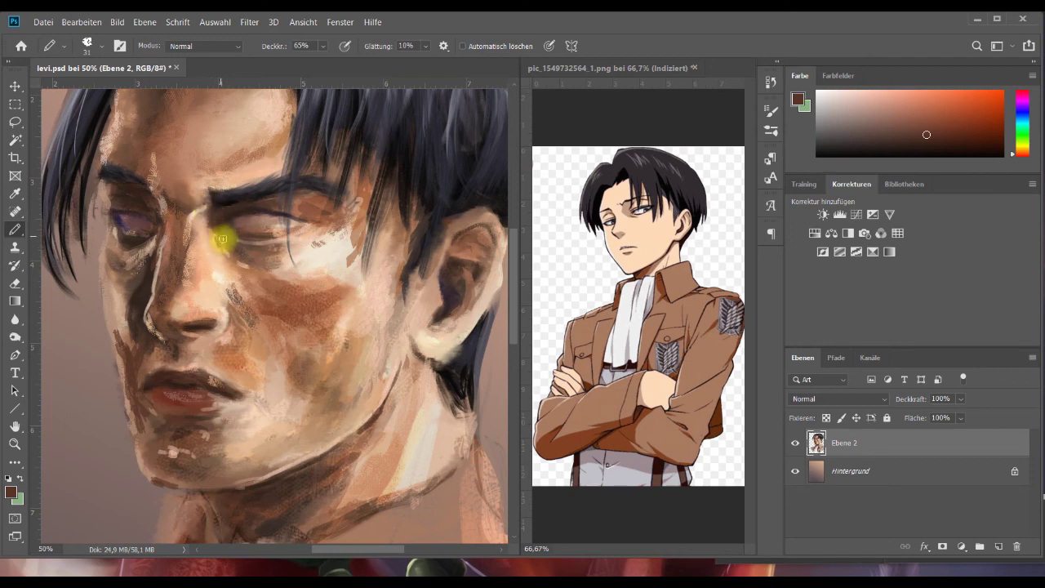
pyautogui.moveTo(515, 263); pyautogui.dragTo(511, 245)
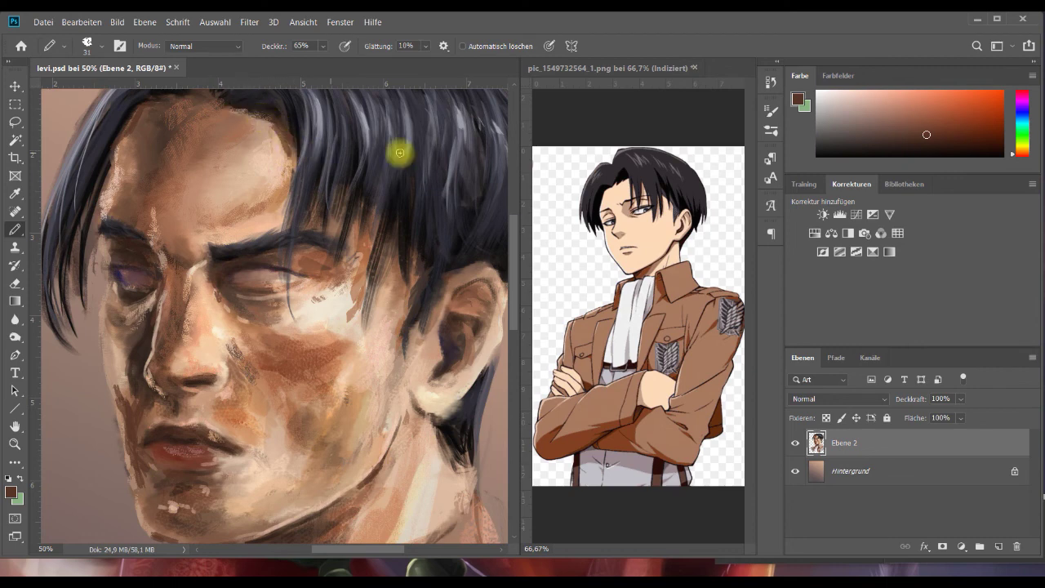
pyautogui.scroll(-2, 518, 221)
pyautogui.scroll(-1, 520, 254)
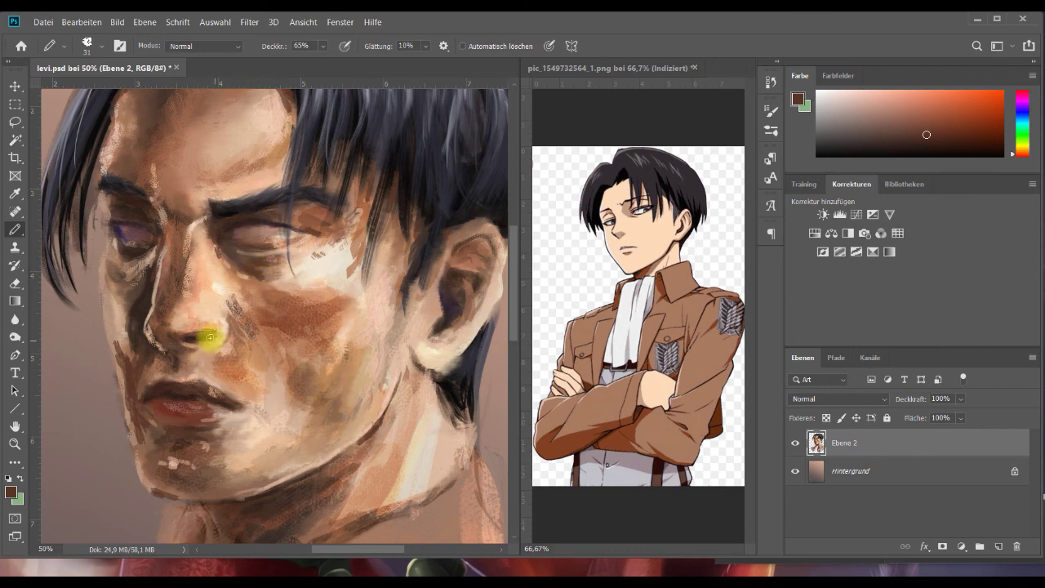
pyautogui.press('alt')
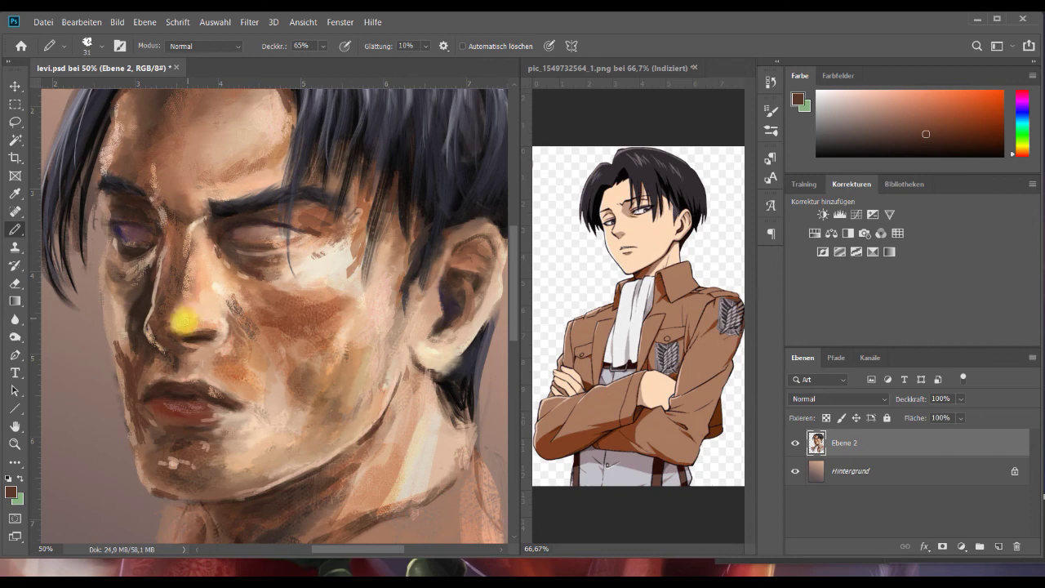
pyautogui.press('alt')
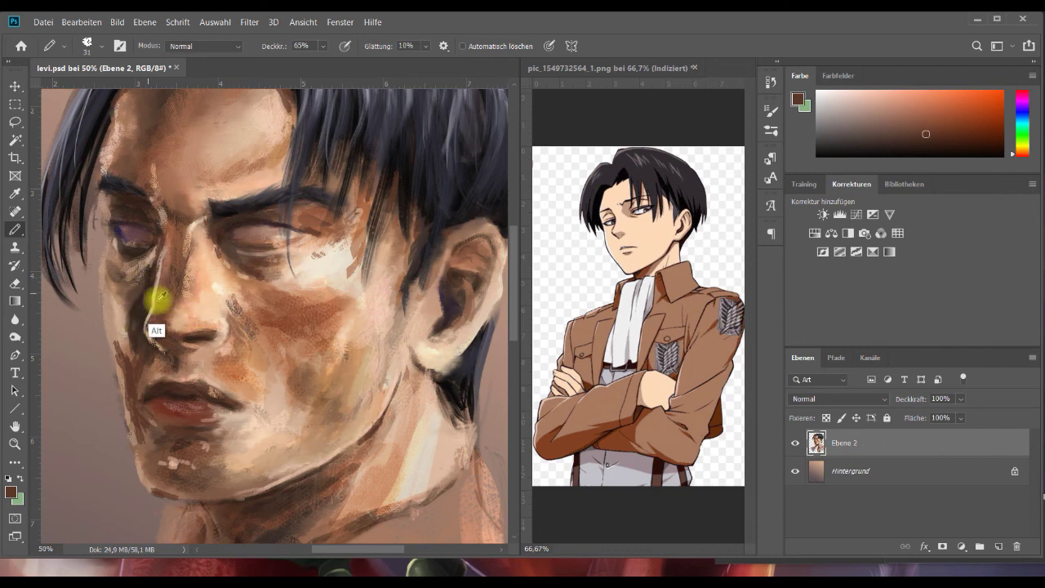
pyautogui.keyDown('alt'); pyautogui.click(162, 337); pyautogui.keyUp('alt')
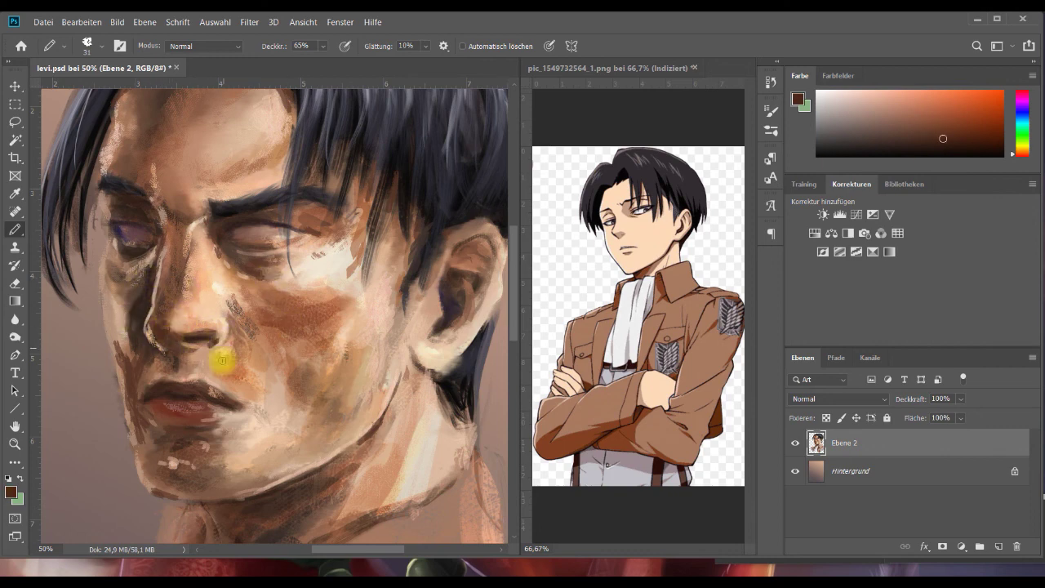
# Blend the light specks on the chin, nose edge and outer eye area with a 37 px mixer brush, and save the painting.
pyautogui.click(102, 45)
pyautogui.click(67, 200)
pyautogui.click(246, 76)
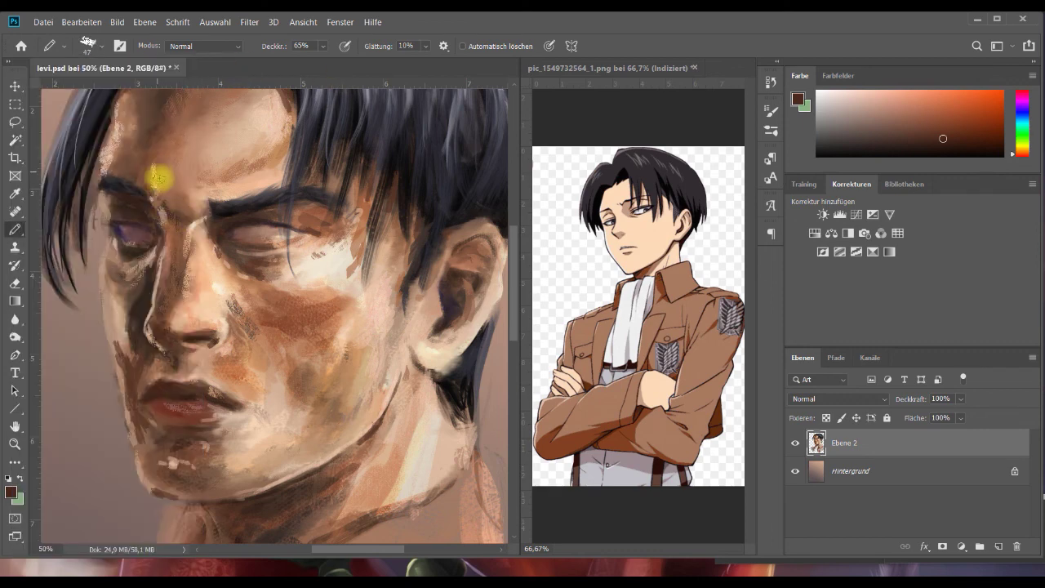
pyautogui.click(102, 46)
pyautogui.click(72, 251)
pyautogui.click(72, 275)
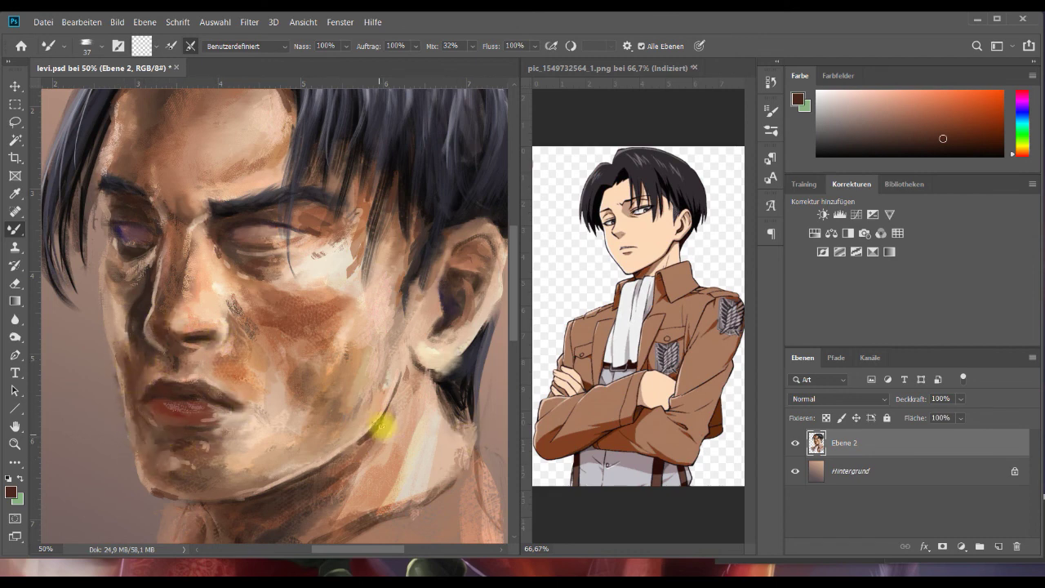
pyautogui.press('space')
pyautogui.hotkey('ctrl', 's')
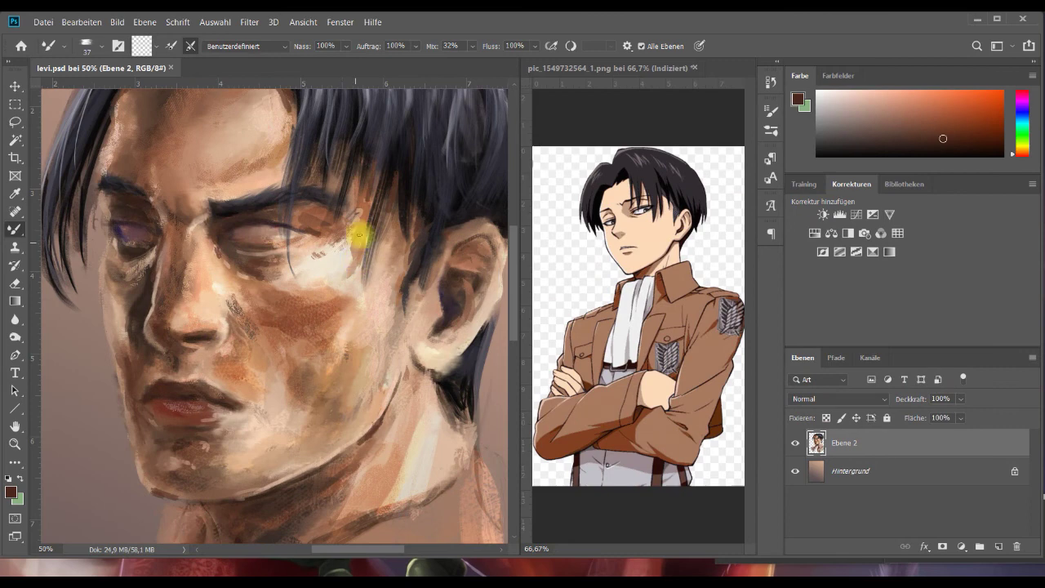
pyautogui.hotkey('ctrl', 's')
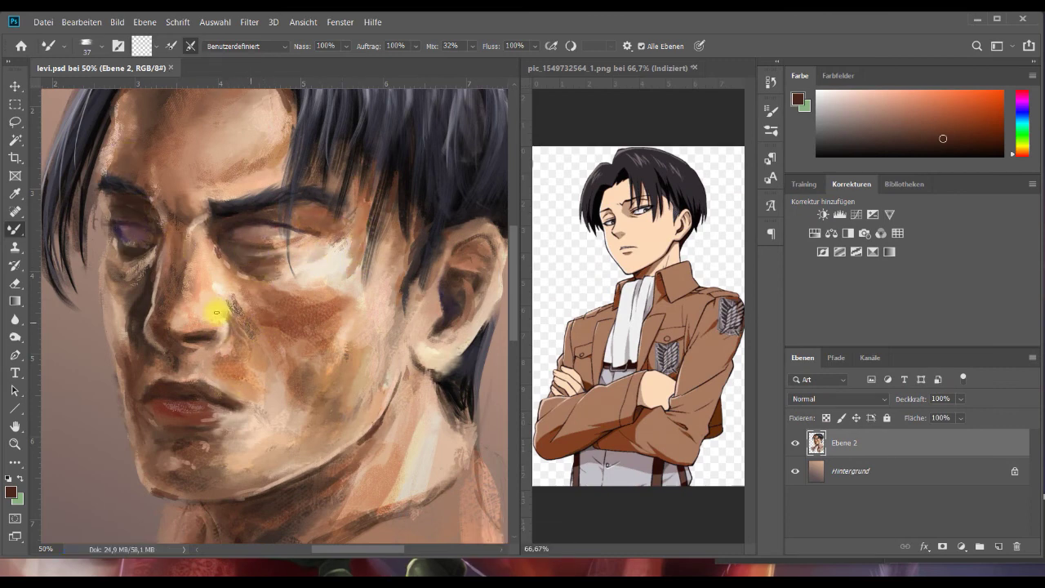
# Paint dark round sunglasses with temple arms over the eyes on a new layer set to Multiply.
pyautogui.hotkey('ctrl', '-')
pyautogui.hotkey('ctrl', '-')
pyautogui.hotkey('ctrl', '-')
pyautogui.scroll(2, 353, 303)
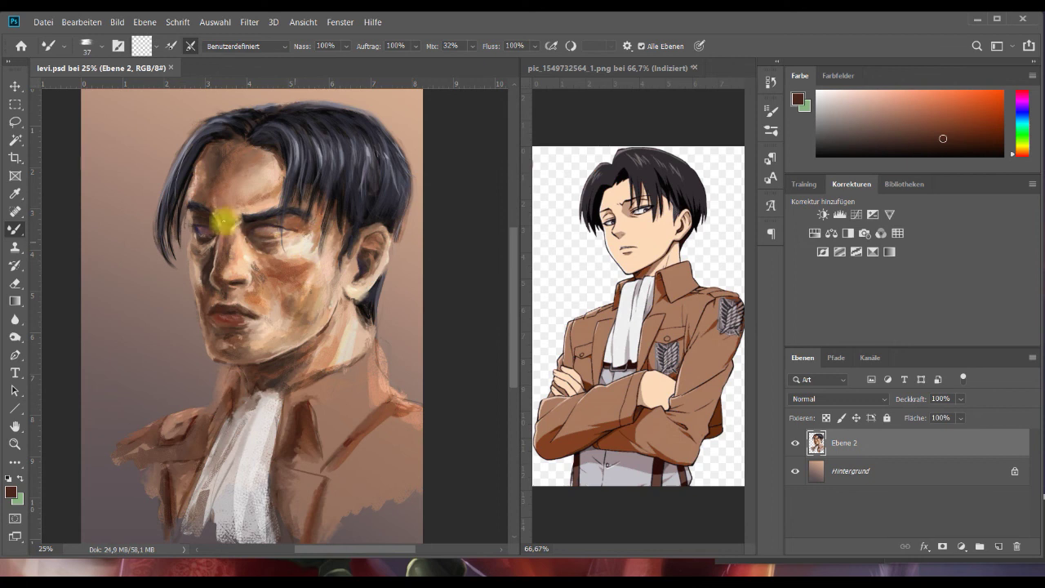
pyautogui.click(997, 546)
pyautogui.click(830, 153)
pyautogui.click(15, 230)
pyautogui.moveTo(186, 229); pyautogui.dragTo(212, 243)
pyautogui.moveTo(286, 233)
pyautogui.mouseDown()
pyautogui.moveTo(248, 245)
pyautogui.moveTo(278, 244)
pyautogui.mouseUp()
pyautogui.click(858, 399)
pyautogui.moveTo(183, 232); pyautogui.dragTo(208, 241)
# Paint a white cigarette sticking out of the mouth on another new layer.
pyautogui.click(816, 97)
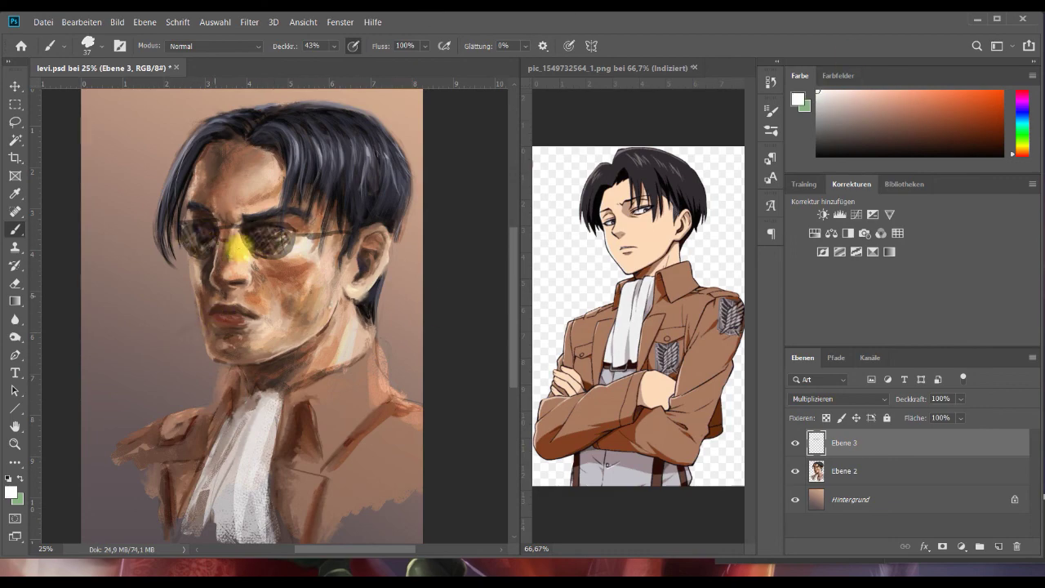
pyautogui.click(101, 46)
pyautogui.click(998, 546)
pyautogui.moveTo(215, 314); pyautogui.dragTo(166, 327)
# Draw a wavy dark grey smoke line rising from the cigarette and handwritten "LOL" beside the head, and save the file.
pyautogui.click(817, 138)
pyautogui.moveTo(167, 323); pyautogui.dragTo(112, 252)
pyautogui.moveTo(130, 143); pyautogui.dragTo(109, 213)
pyautogui.moveTo(104, 124); pyautogui.dragTo(159, 123)
pyautogui.hotkey('ctrl', 's')
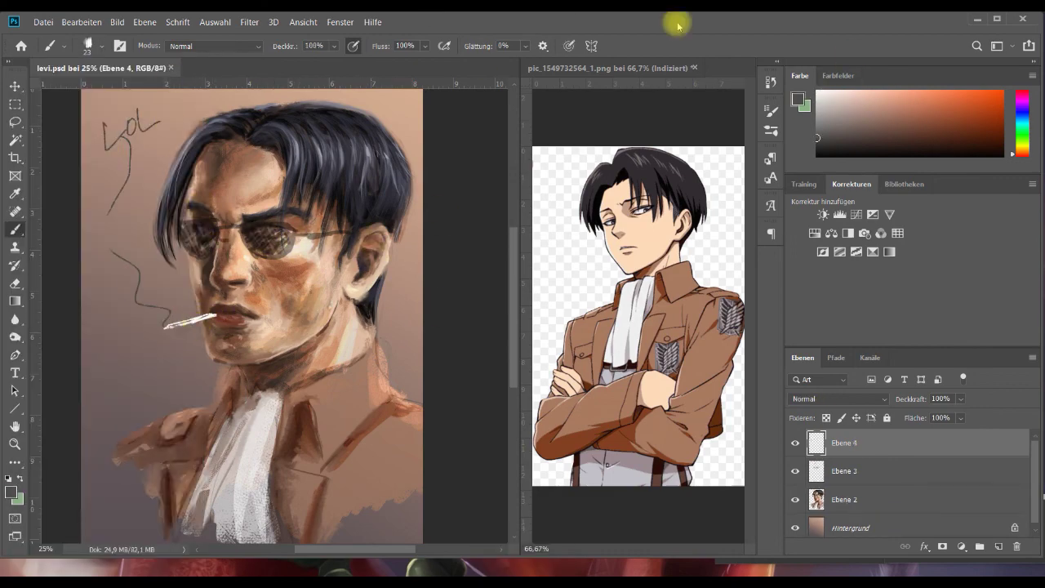